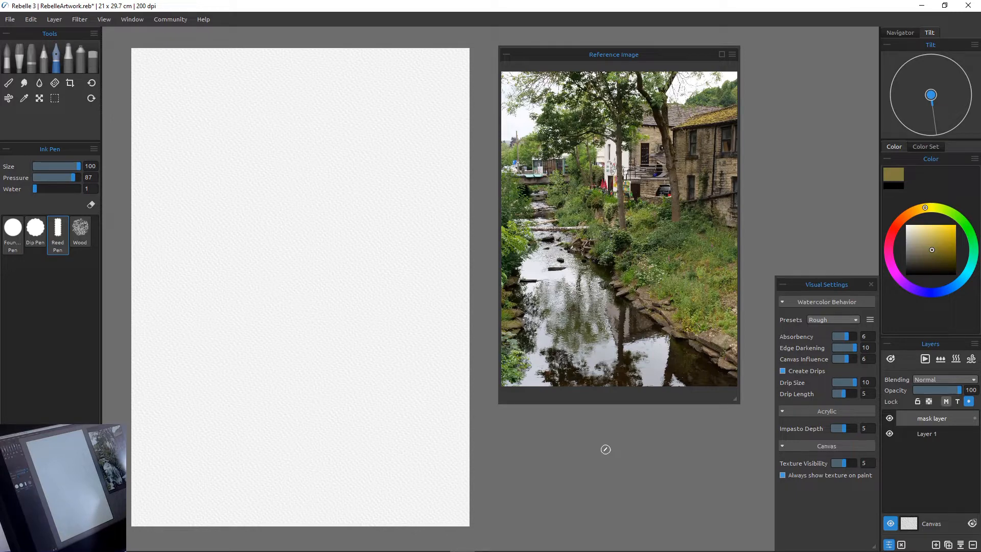
Step: Lighten the tan ink colour and set the Reed Pen's pressure to 94
click(945, 400)
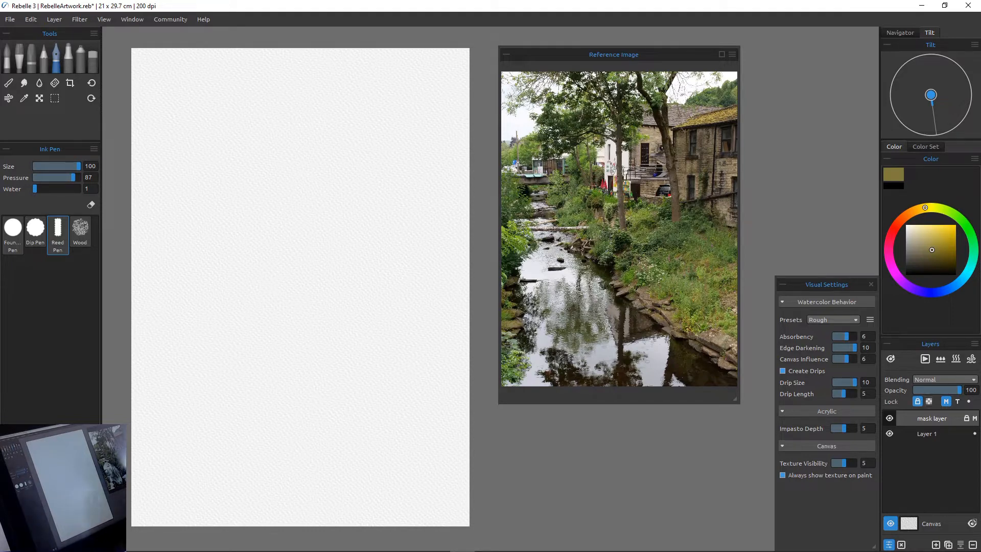
drag(927, 240, 926, 238)
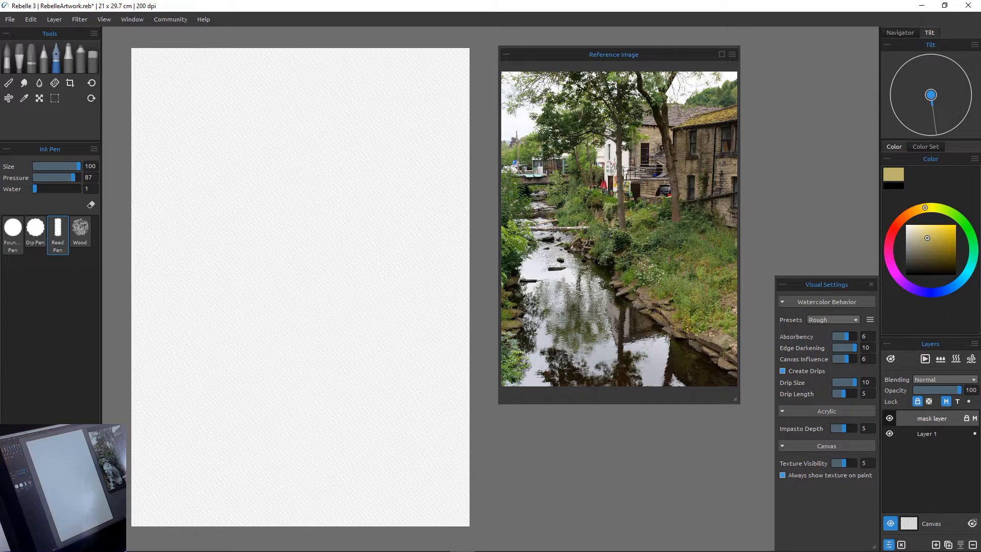
key(ctrl+z)
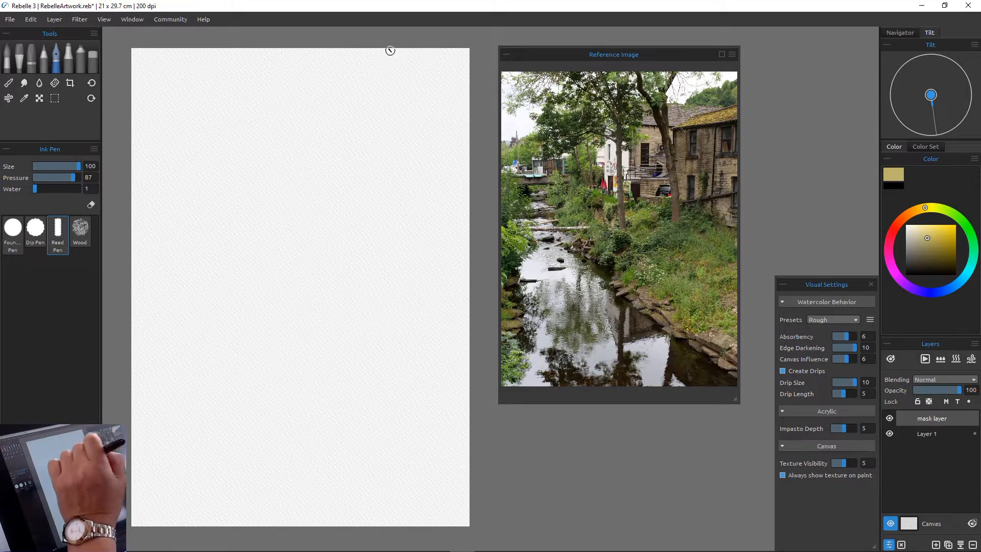
drag(73, 178, 76, 178)
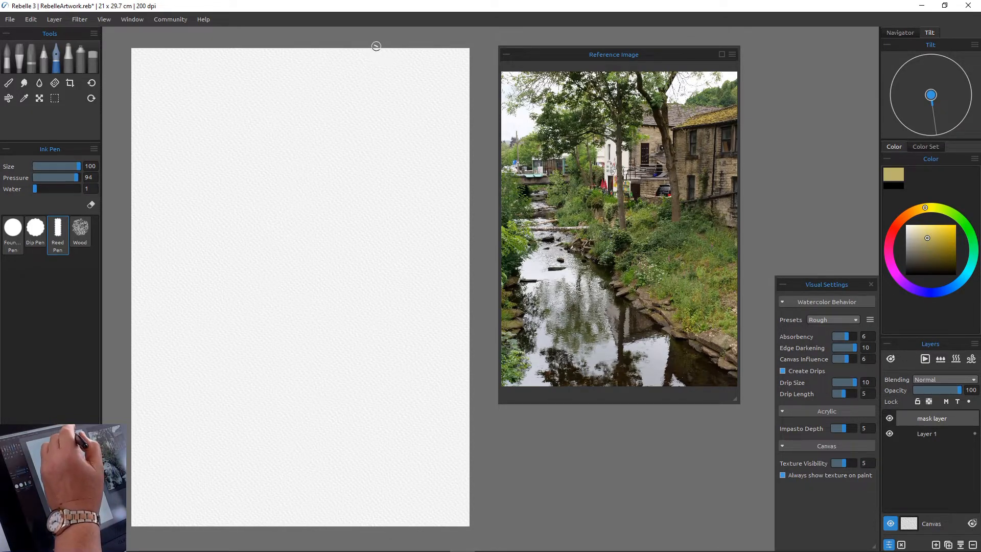
drag(385, 48, 398, 134)
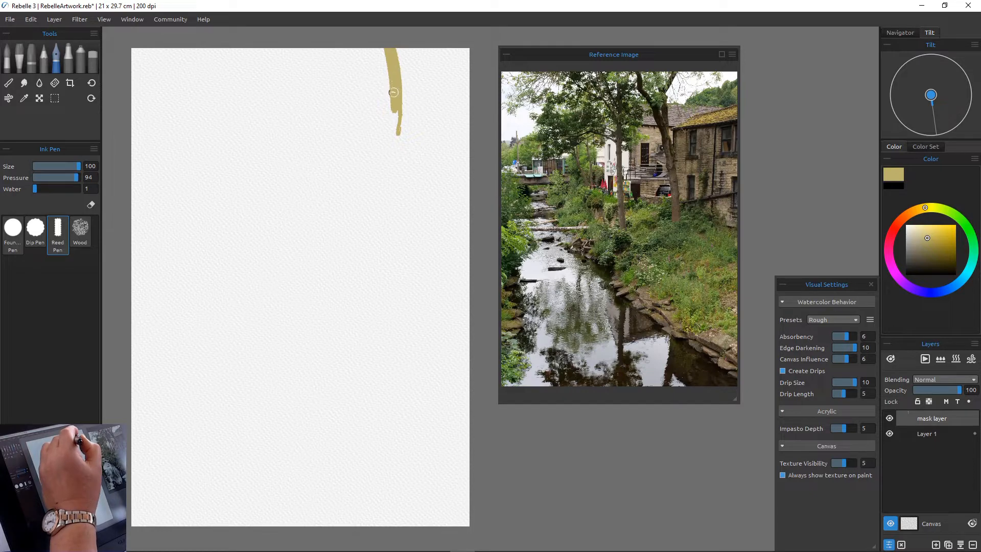
key(ctrl+z)
key(ctrl+z)
key(ctrl+z)
key(ctrl+z)
key(ctrl+z)
key(ctrl+z)
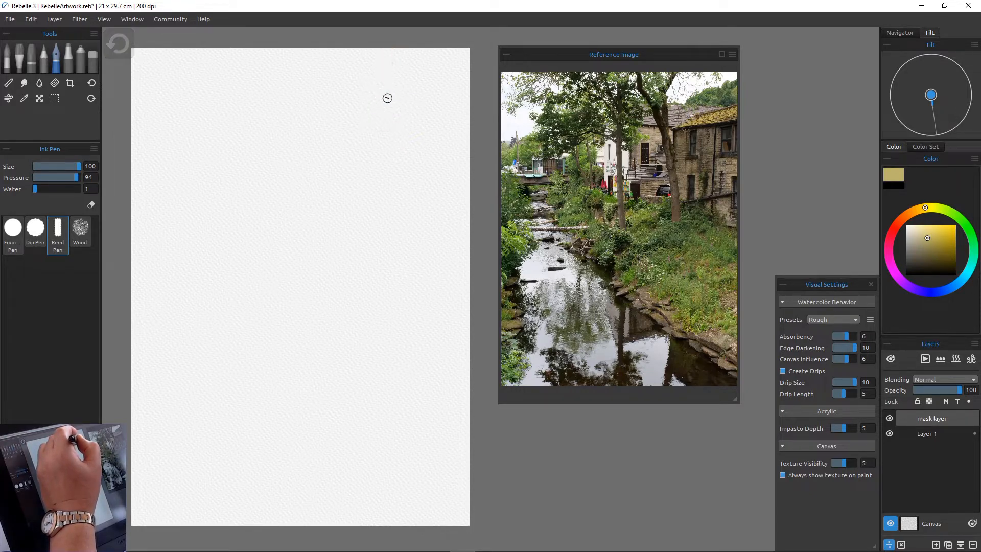
Step: Ink a forked tree in tan on mask layer, three limbs from the canvas's upper edge joining one tapering trunk, lowering pressure to 74
mouse_move(418, 47)
mouse_down()
mouse_move(396, 93)
mouse_move(410, 44)
mouse_move(388, 104)
mouse_move(374, 44)
mouse_move(385, 109)
mouse_move(366, 45)
mouse_move(384, 62)
mouse_up()
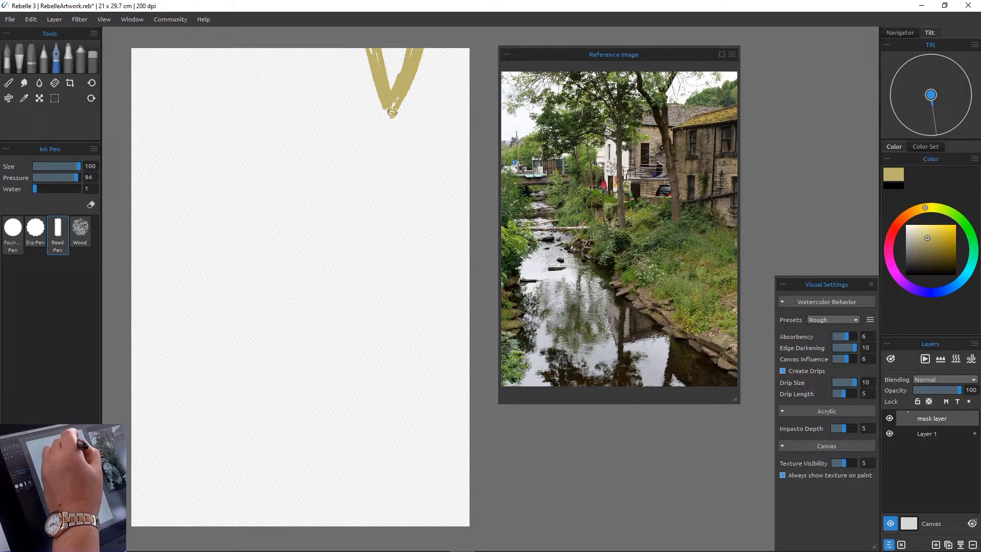
drag(332, 44, 388, 165)
mouse_move(391, 105)
mouse_down()
mouse_move(400, 168)
mouse_move(405, 163)
mouse_move(393, 170)
mouse_move(382, 143)
mouse_move(384, 168)
mouse_up()
drag(361, 94, 388, 163)
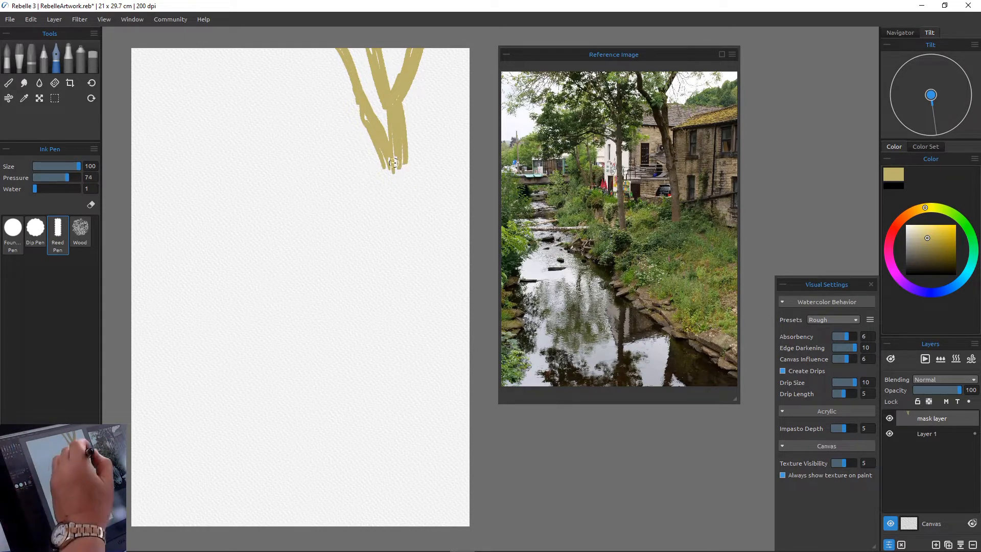
mouse_move(385, 157)
mouse_down()
mouse_move(403, 207)
mouse_move(405, 162)
mouse_move(403, 241)
mouse_up()
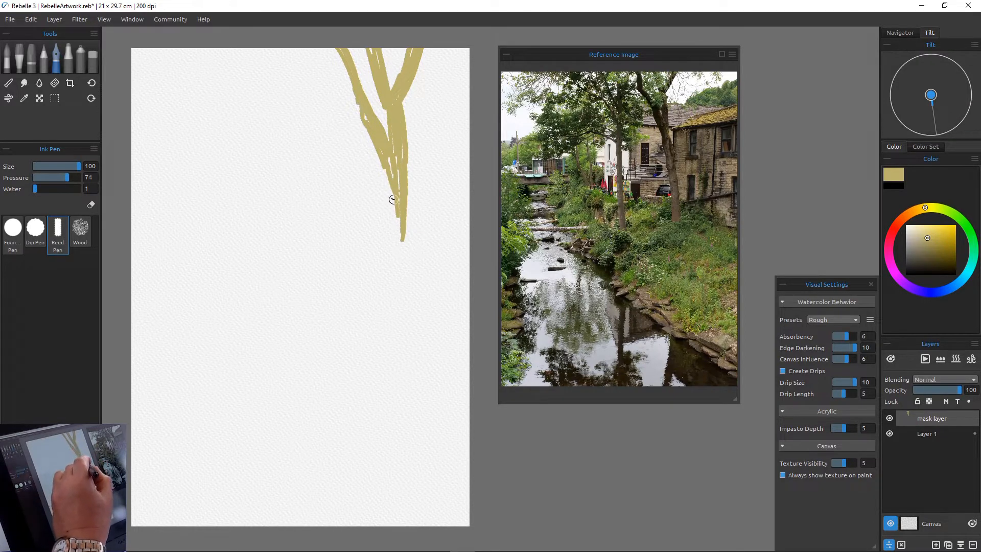
drag(400, 190, 411, 279)
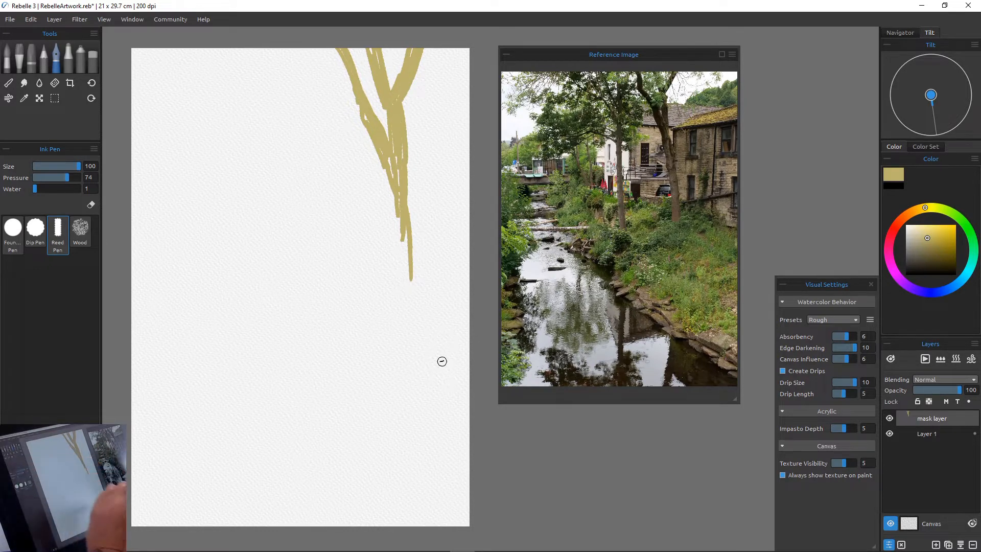
Step: Transform mask layer to move the tree left to X 838 px, Y 0 px, and thicken its lower trunk
click(30, 19)
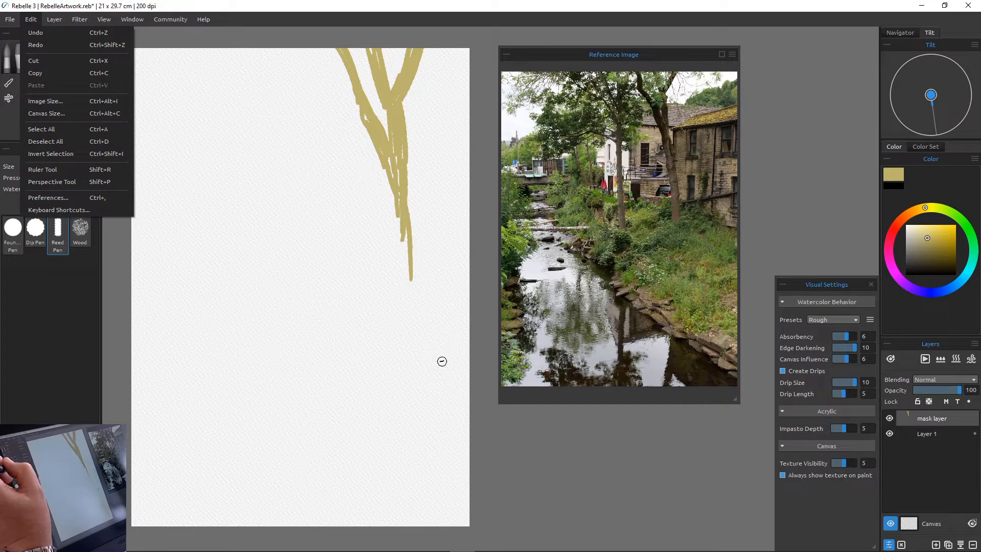
mouse_move(54, 19)
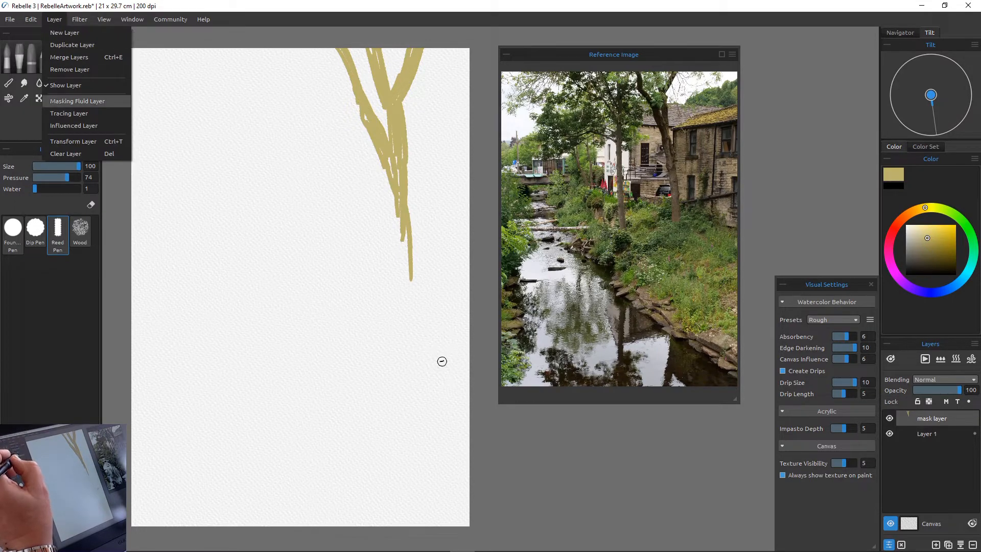
click(73, 141)
drag(380, 165, 347, 164)
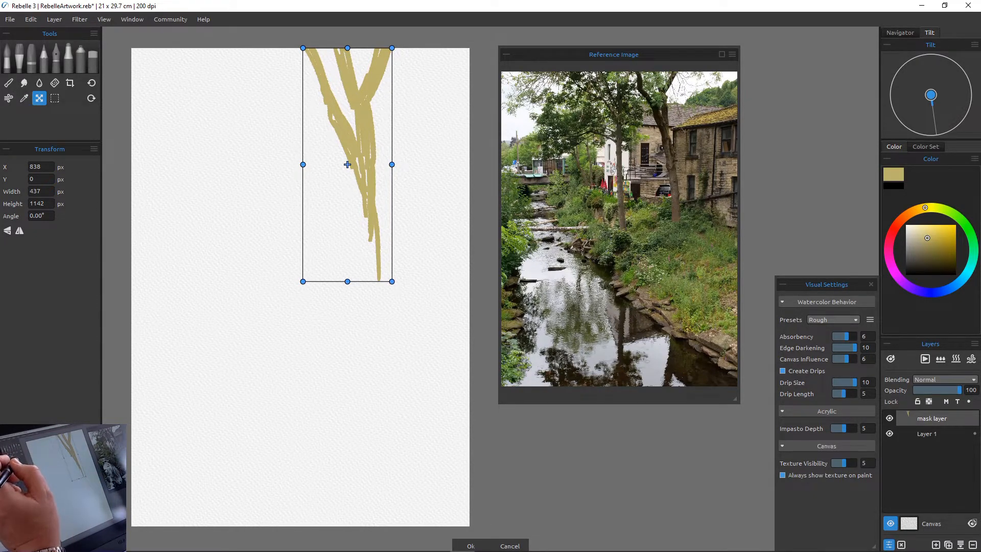
key(Return)
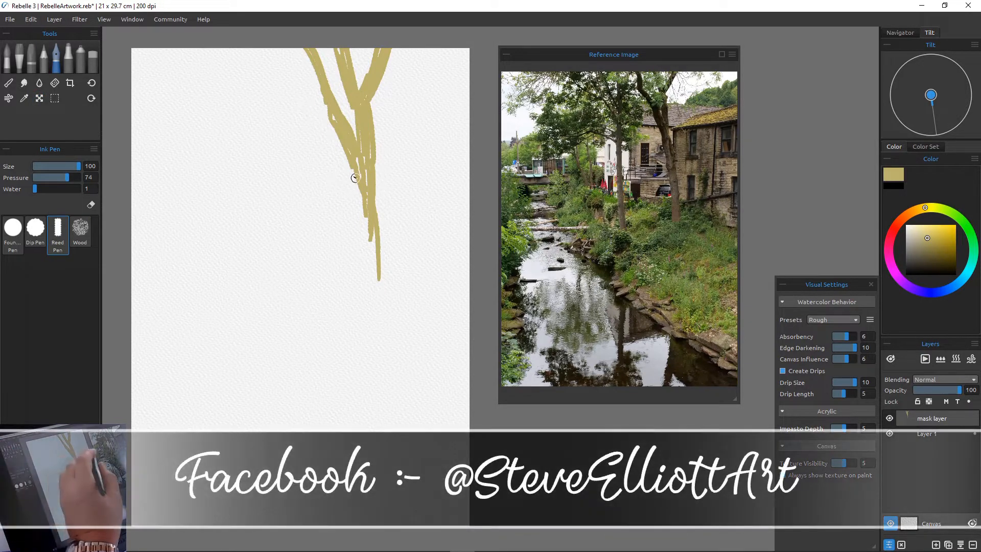
drag(364, 202, 373, 268)
mouse_move(373, 178)
mouse_down()
mouse_move(380, 281)
mouse_move(375, 211)
mouse_move(383, 273)
mouse_move(372, 221)
mouse_move(374, 263)
mouse_up()
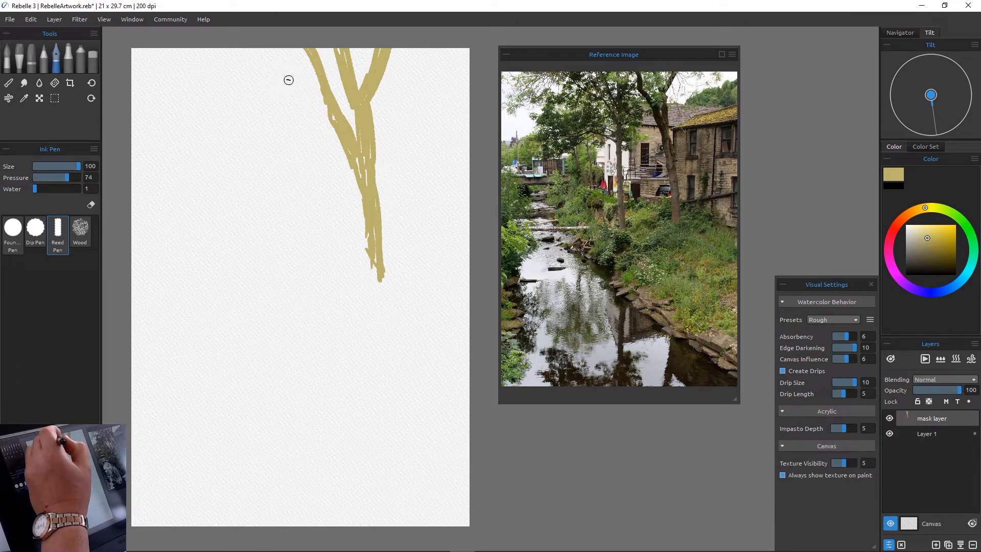
Step: Ink a second, slimmer tree left of the first, with a long trunk and thin branches fanning up to the left
drag(291, 54, 295, 164)
drag(298, 125, 302, 234)
drag(299, 95, 299, 122)
mouse_move(252, 68)
mouse_down()
mouse_move(285, 111)
mouse_move(293, 131)
mouse_move(274, 91)
mouse_move(290, 155)
mouse_up()
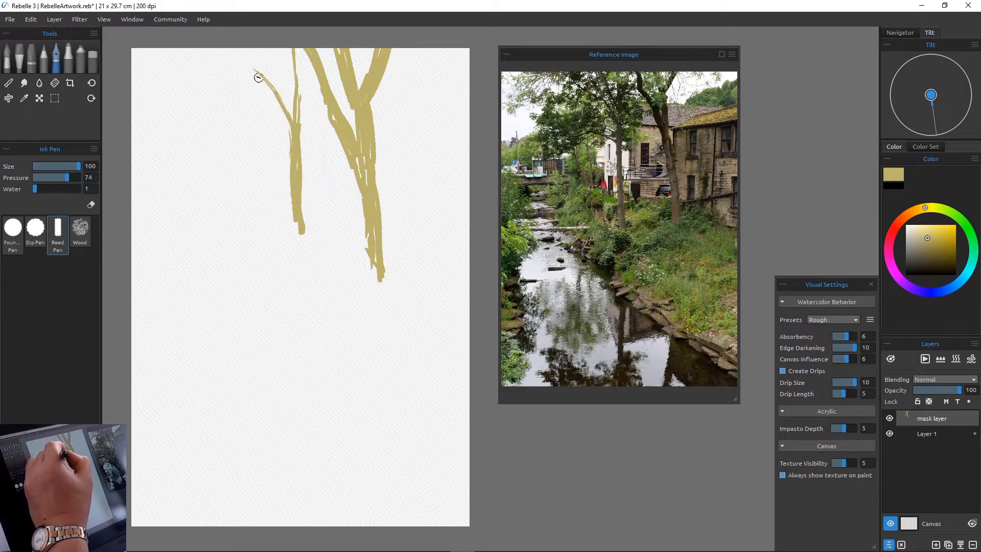
drag(257, 44, 285, 110)
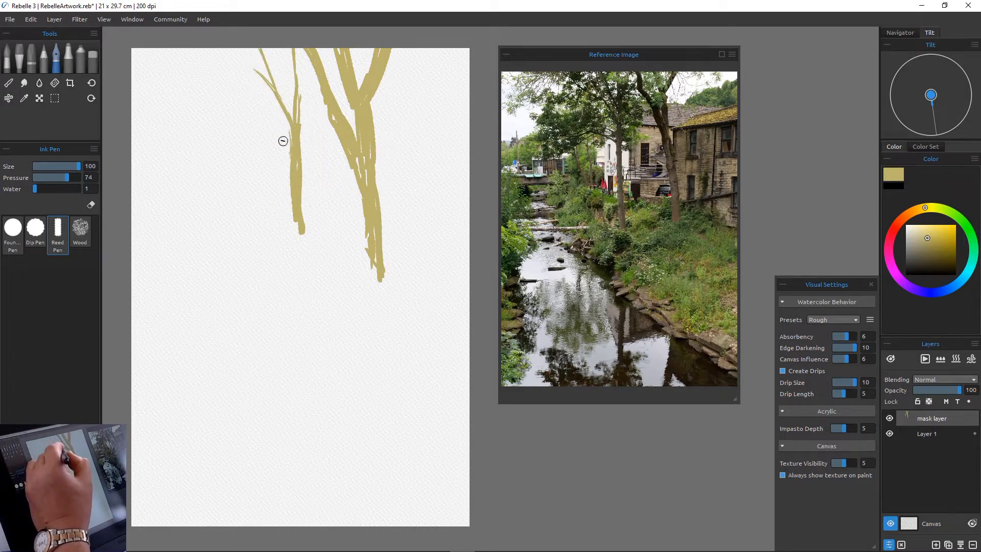
drag(213, 78, 292, 163)
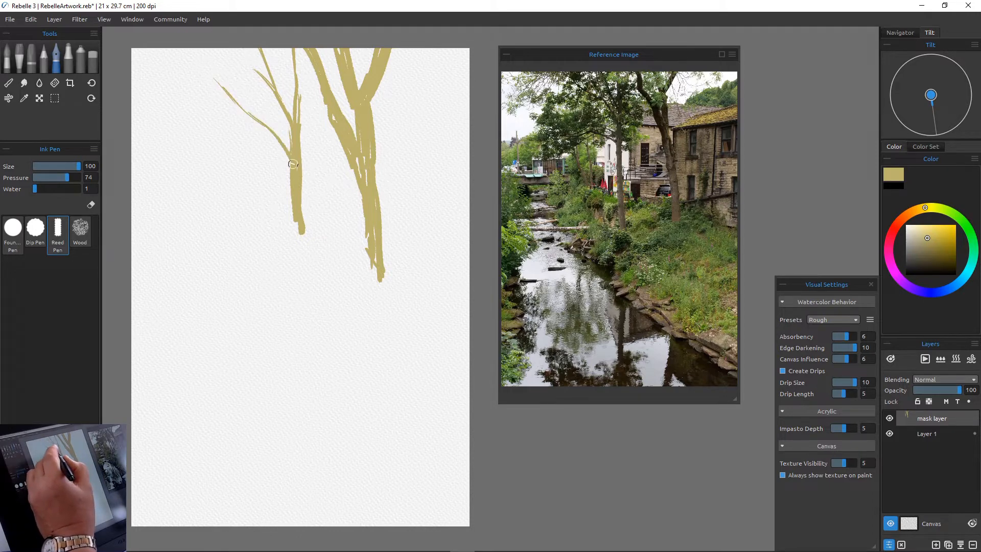
mouse_move(204, 60)
mouse_down()
mouse_move(283, 149)
mouse_move(302, 271)
mouse_up()
drag(302, 215, 306, 259)
drag(302, 178, 309, 289)
mouse_move(305, 255)
mouse_down()
mouse_move(312, 311)
mouse_move(303, 258)
mouse_move(305, 283)
mouse_up()
drag(302, 194, 315, 329)
drag(306, 289, 306, 324)
key(ctrl+z)
key(ctrl+z)
key(ctrl+z)
key(ctrl+z)
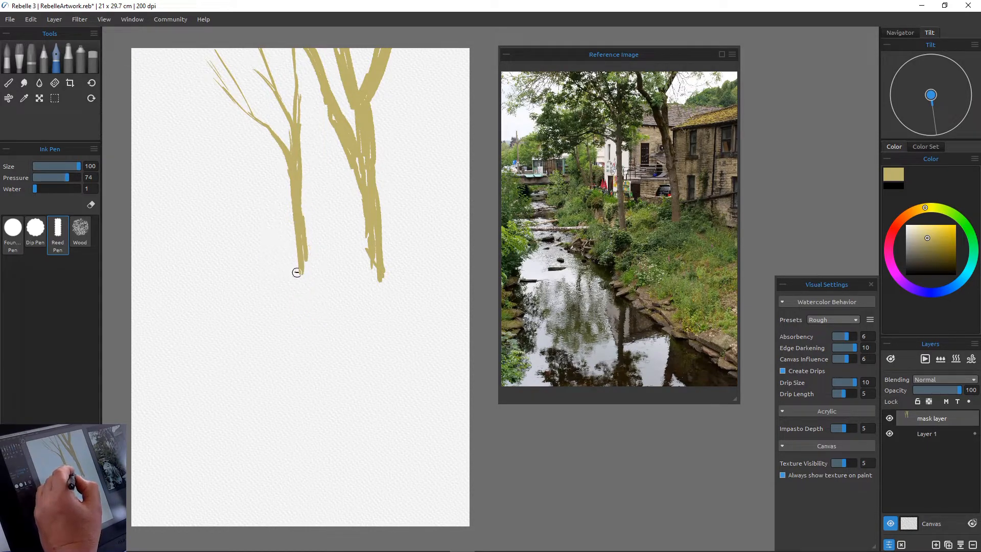
Step: Extend the second tree's trunk downward with flared root strokes and thicken its middle section
mouse_move(299, 258)
mouse_down()
mouse_move(314, 336)
mouse_move(310, 270)
mouse_move(308, 338)
mouse_up()
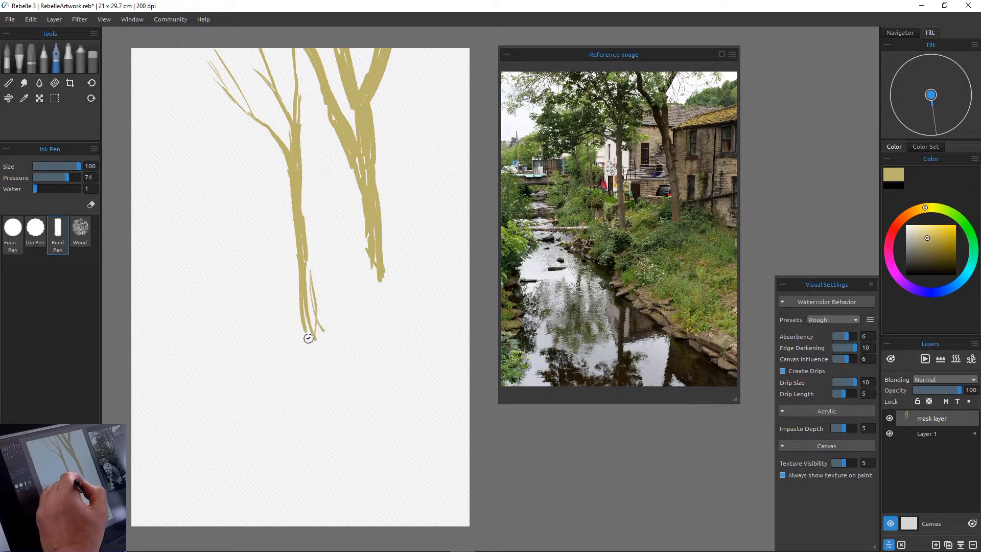
mouse_move(311, 288)
mouse_down()
mouse_move(327, 355)
mouse_move(335, 352)
mouse_up()
mouse_move(306, 309)
mouse_down()
mouse_move(313, 351)
mouse_move(300, 333)
mouse_move(315, 373)
mouse_up()
drag(305, 190, 309, 256)
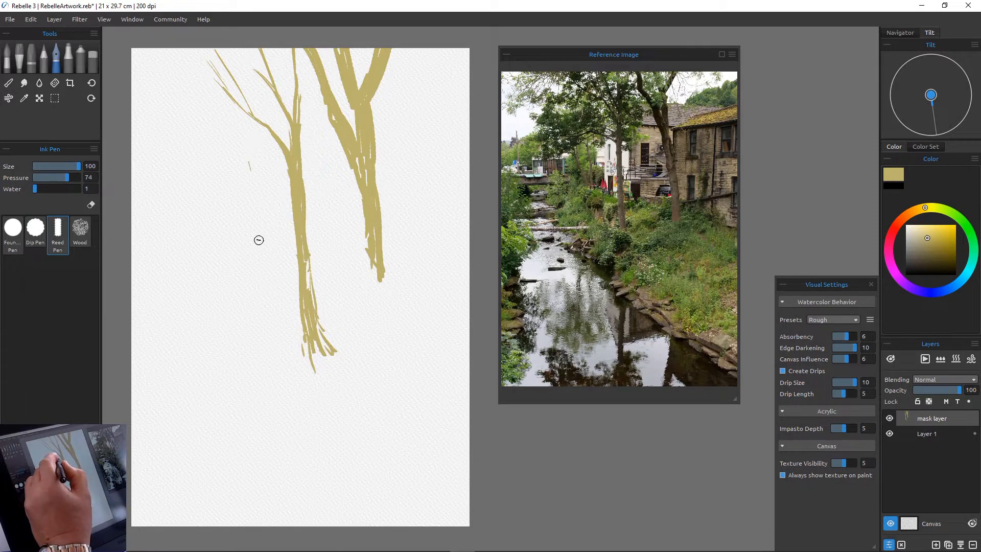
Step: Ink two thin, distant trunks left of the second tree, with a small side branch and light ground marks
drag(250, 173, 260, 267)
drag(261, 278, 268, 294)
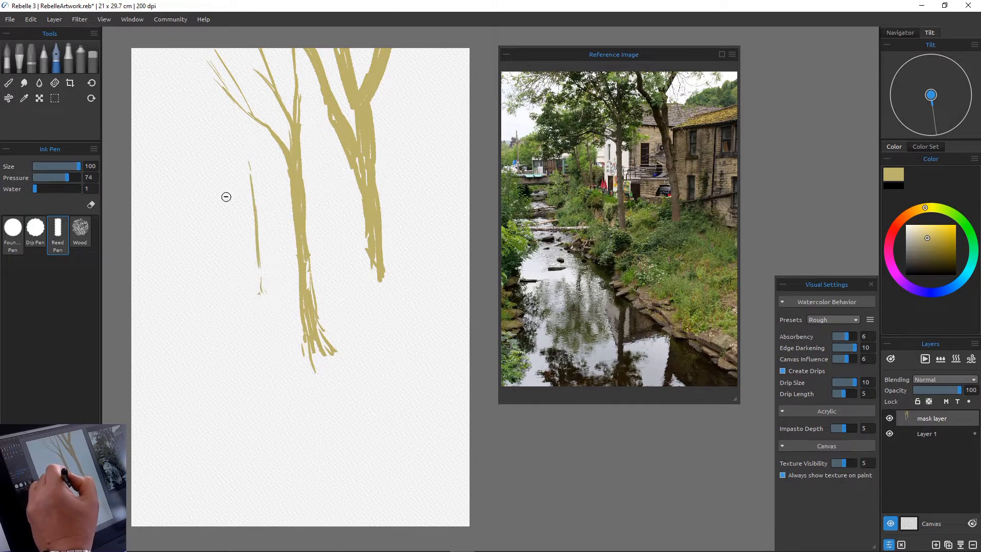
drag(218, 150, 234, 265)
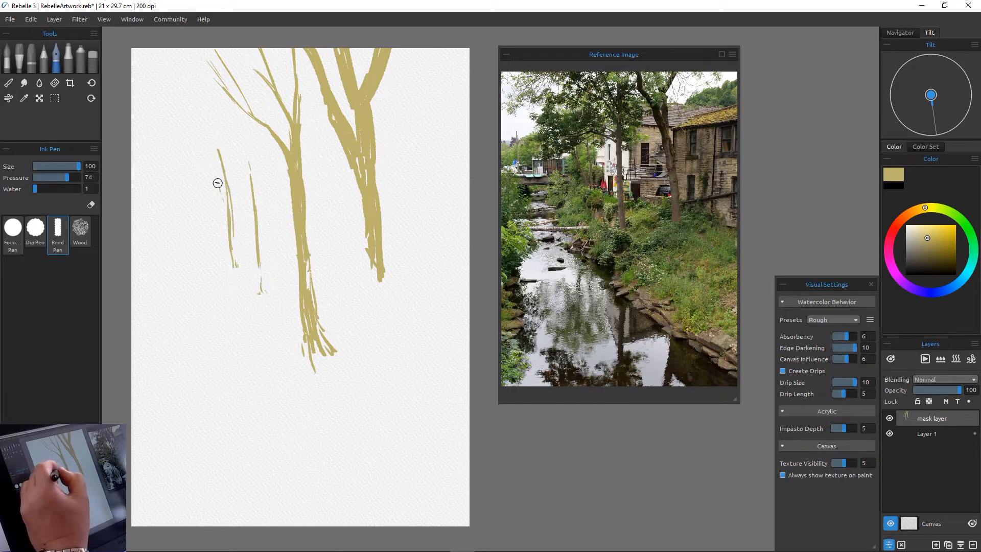
drag(220, 188, 235, 281)
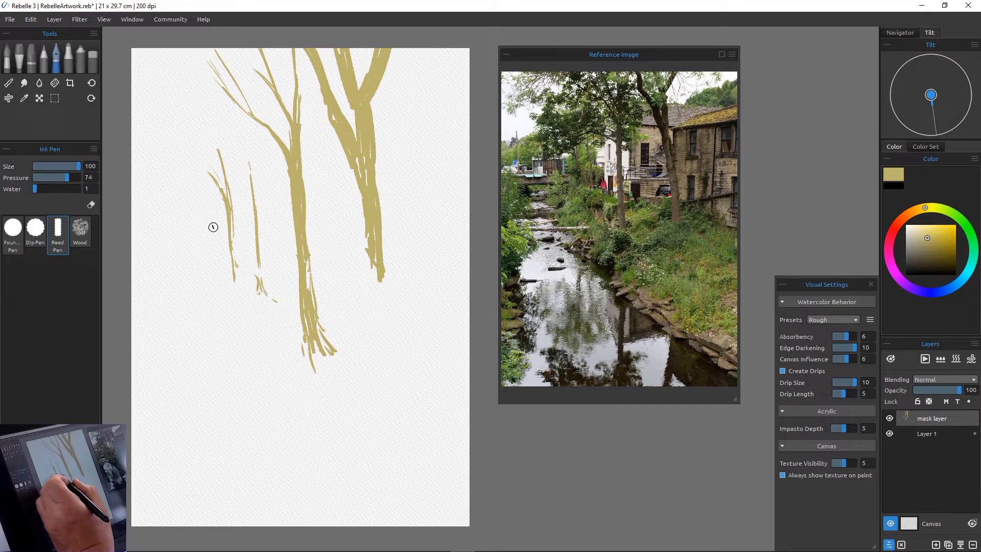
Step: Ink the horizontal bridge bars and fallen log left of the trees, and scatter small marks over the lower-right bank
mouse_move(213, 231)
mouse_down()
mouse_move(178, 232)
mouse_move(210, 222)
mouse_move(169, 221)
mouse_up()
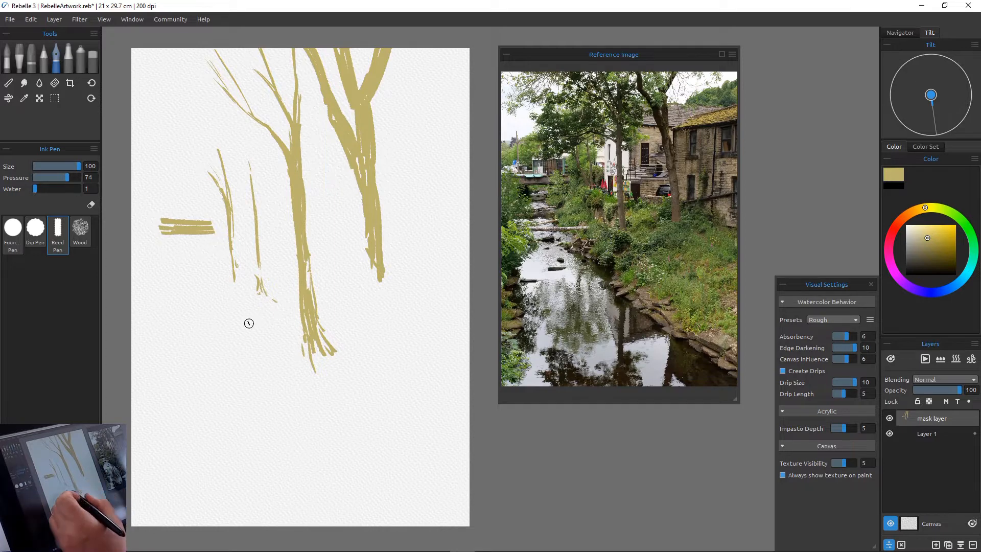
drag(279, 316, 174, 314)
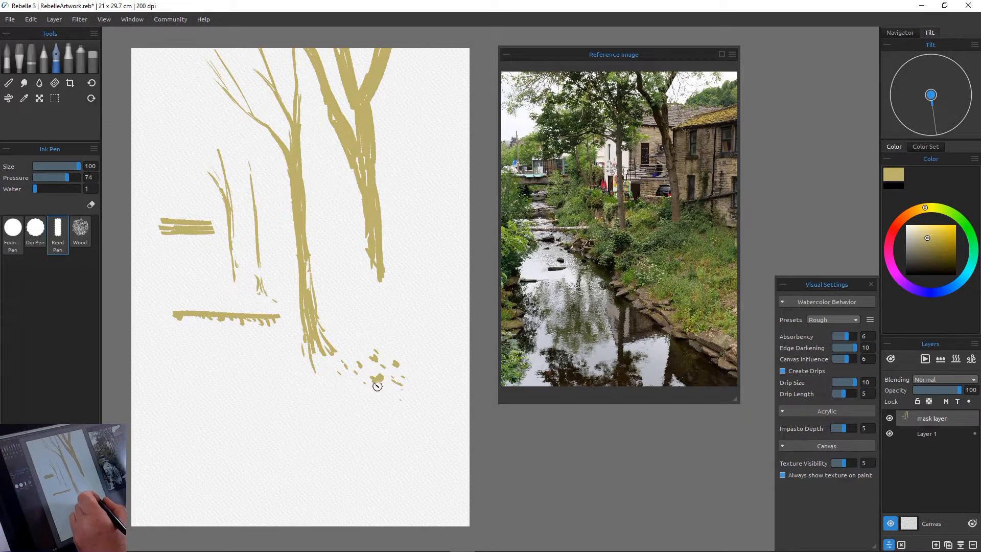
drag(372, 422, 378, 424)
drag(357, 389, 354, 386)
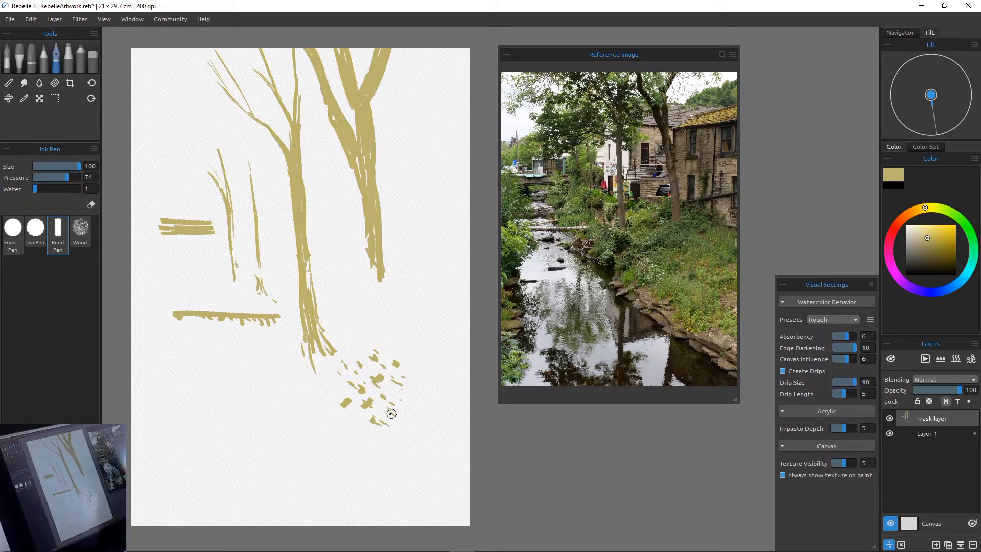
Step: Turn mask layer into a locked masking fluid layer and lower its opacity to 25
click(917, 401)
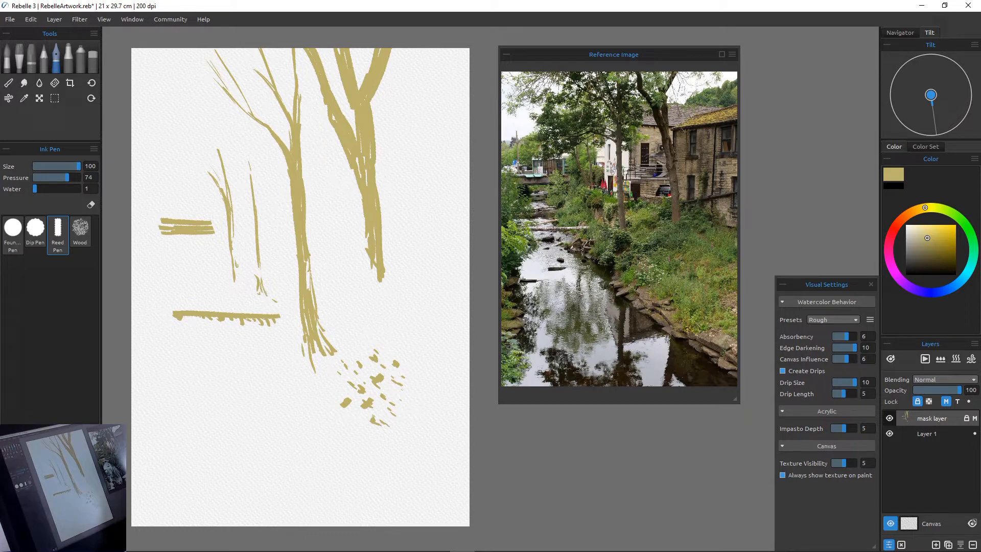
drag(958, 390, 935, 390)
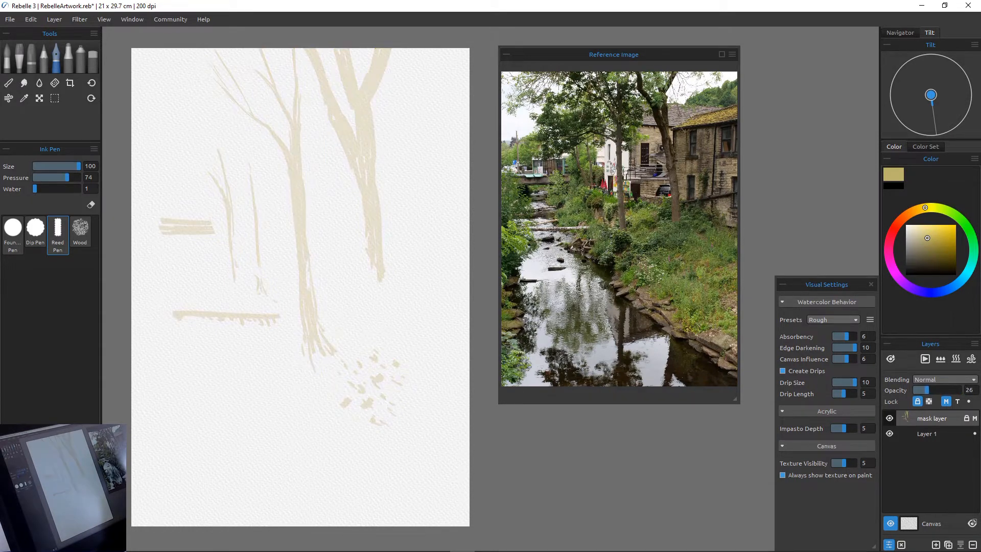
drag(926, 390, 926, 389)
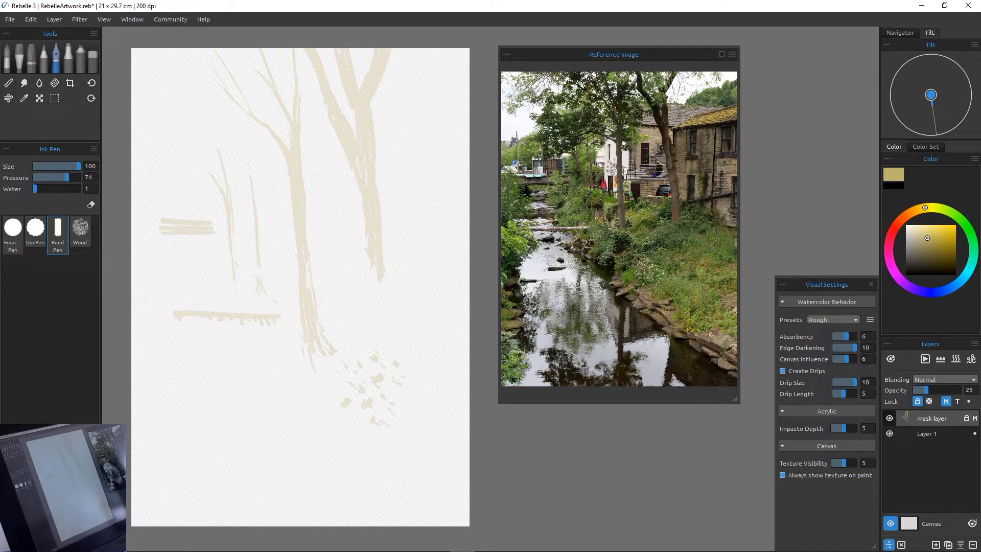
Step: On Layer 1, wash pale blue watercolor sky around the forked branches of the right-hand tree with the mop brush
click(926, 433)
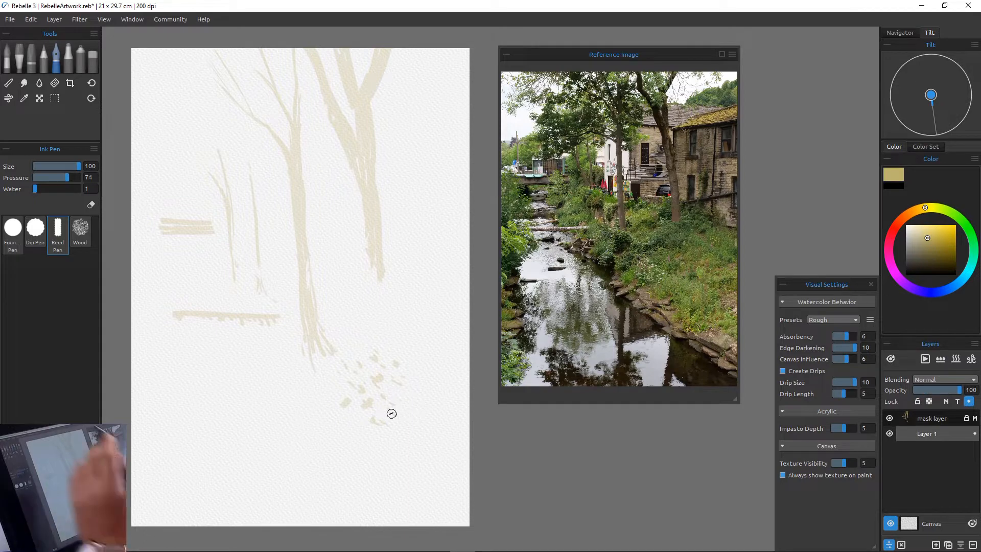
key(w)
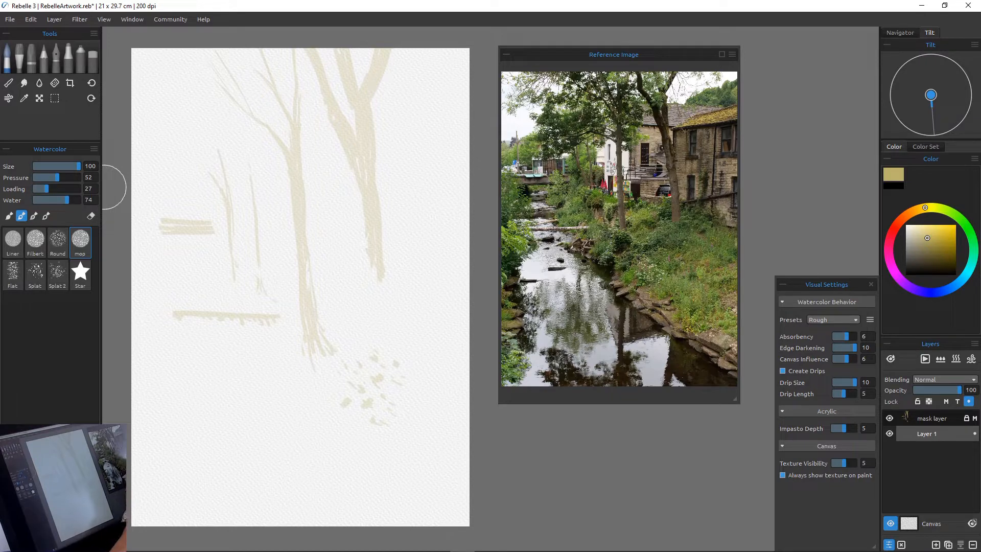
click(949, 288)
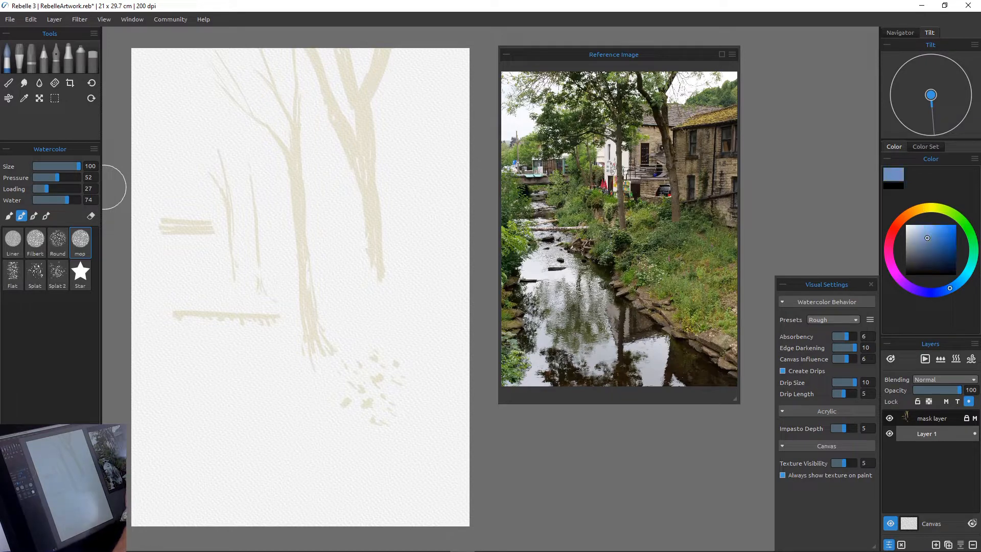
click(916, 236)
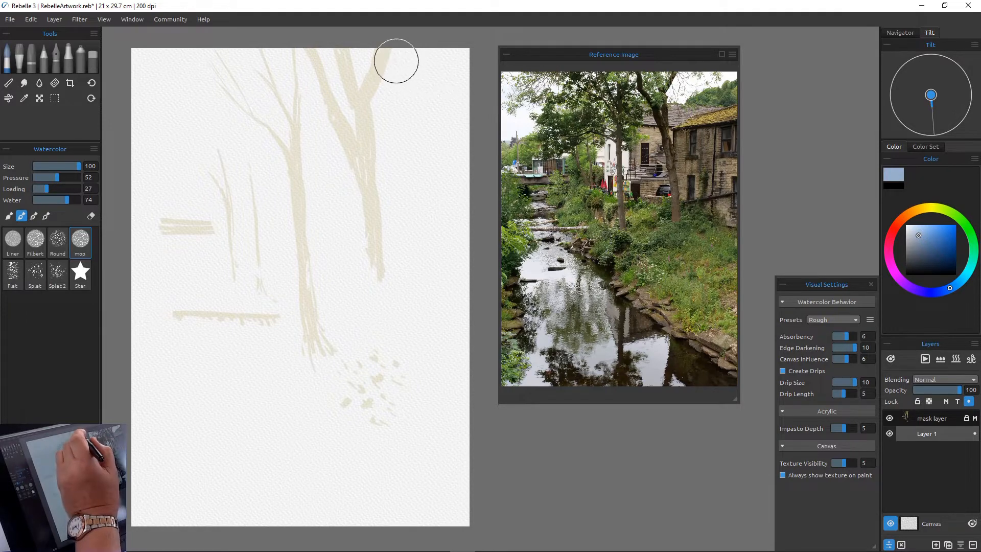
mouse_move(397, 61)
mouse_down()
mouse_move(433, 46)
mouse_move(386, 68)
mouse_move(376, 89)
mouse_move(370, 55)
mouse_up()
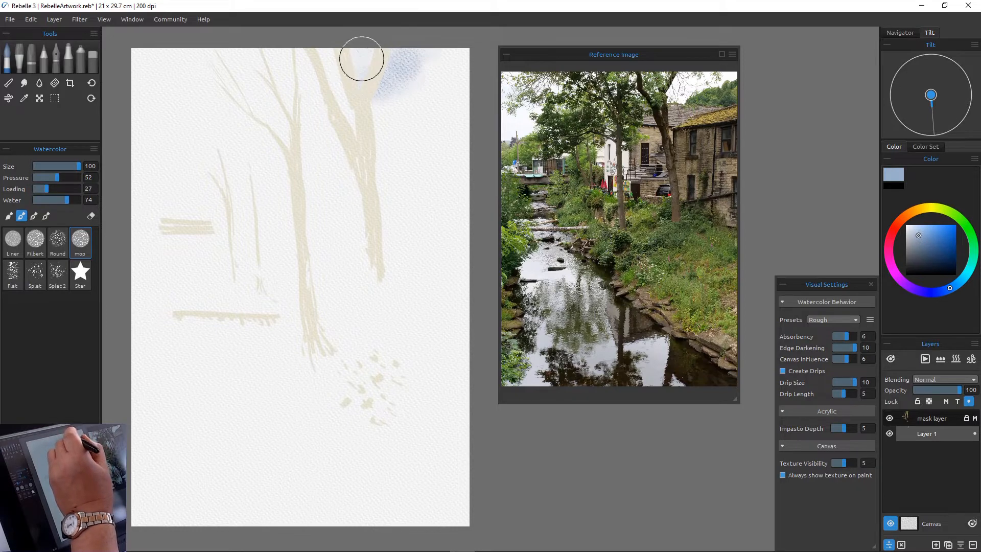
Step: Lay a yellow-green watercolor wash over the tree canopy, the middle-ground foliage and the grassy right bank
click(967, 229)
click(944, 209)
click(950, 236)
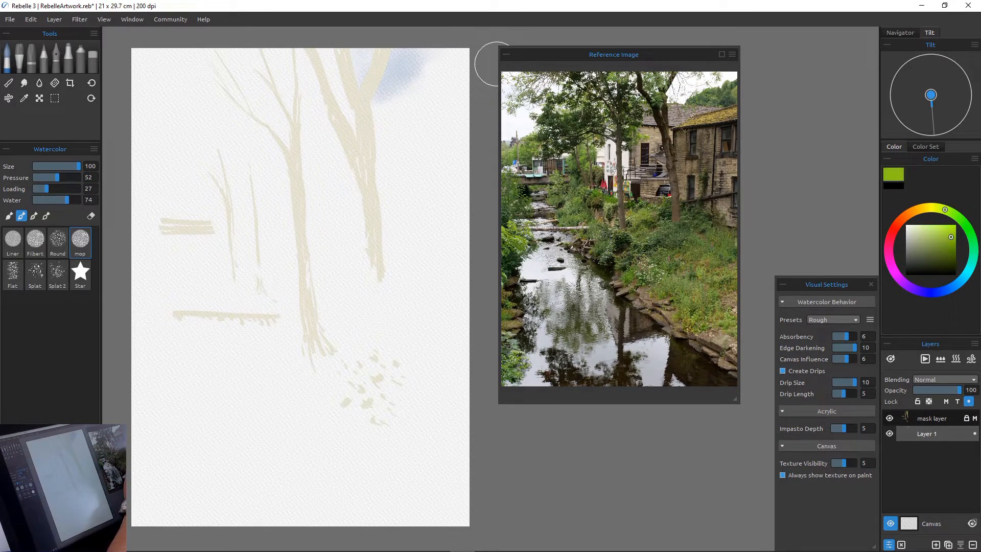
mouse_move(339, 44)
mouse_down()
mouse_move(350, 62)
mouse_move(361, 55)
mouse_move(295, 75)
mouse_move(337, 84)
mouse_move(337, 62)
mouse_move(352, 105)
mouse_move(377, 104)
mouse_move(385, 124)
mouse_move(412, 92)
mouse_move(460, 98)
mouse_move(444, 85)
mouse_move(469, 99)
mouse_move(451, 76)
mouse_move(459, 121)
mouse_move(417, 89)
mouse_move(395, 115)
mouse_move(334, 123)
mouse_move(343, 132)
mouse_move(338, 106)
mouse_move(279, 91)
mouse_move(289, 109)
mouse_move(341, 93)
mouse_move(303, 101)
mouse_move(295, 140)
mouse_move(275, 120)
mouse_move(293, 151)
mouse_move(347, 114)
mouse_move(308, 128)
mouse_move(295, 161)
mouse_move(277, 122)
mouse_move(257, 129)
mouse_move(279, 177)
mouse_move(315, 125)
mouse_move(239, 105)
mouse_move(189, 108)
mouse_move(200, 115)
mouse_move(252, 65)
mouse_move(289, 57)
mouse_move(200, 104)
mouse_move(236, 125)
mouse_move(219, 157)
mouse_move(259, 194)
mouse_move(274, 185)
mouse_move(297, 203)
mouse_move(273, 249)
mouse_move(276, 206)
mouse_move(319, 190)
mouse_move(305, 205)
mouse_move(313, 258)
mouse_move(212, 241)
mouse_move(418, 330)
mouse_move(385, 320)
mouse_move(464, 333)
mouse_move(445, 385)
mouse_move(352, 363)
mouse_move(357, 416)
mouse_move(341, 317)
mouse_move(374, 356)
mouse_up()
drag(302, 238, 353, 266)
mouse_move(325, 311)
mouse_down()
mouse_move(314, 354)
mouse_move(290, 370)
mouse_move(350, 339)
mouse_up()
Step: Drop muted blue shadows into the canopy, the bank around the tree roots and the distant area behind the bridge
click(946, 289)
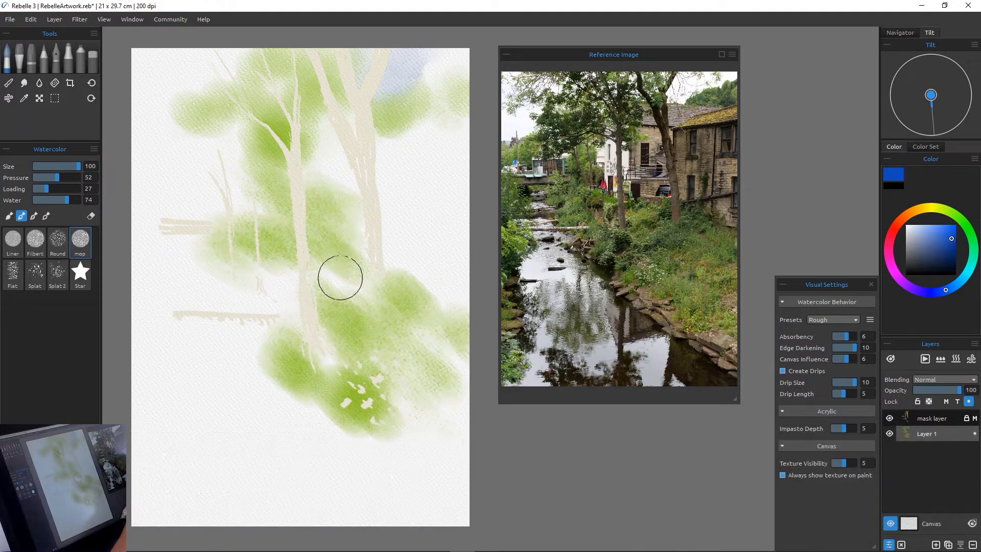
click(932, 248)
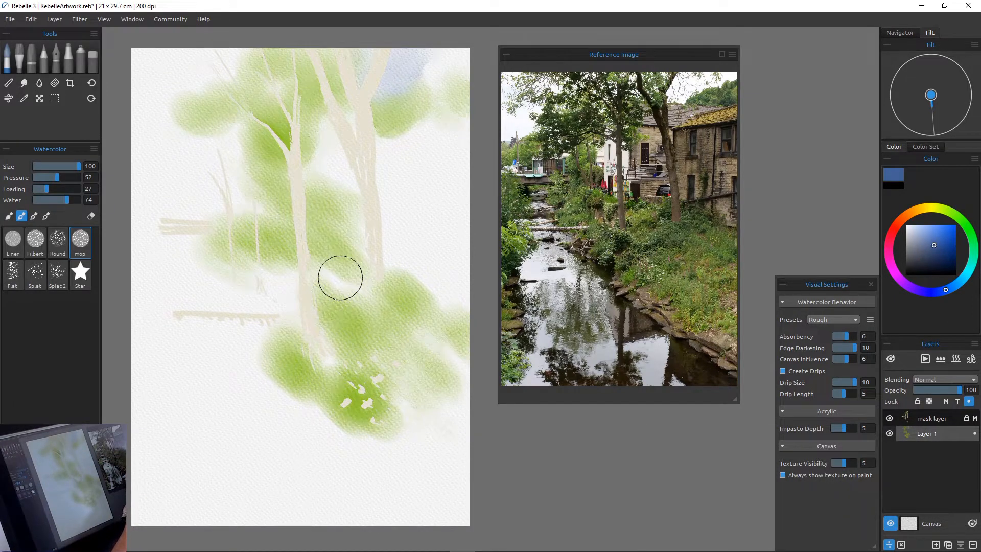
mouse_move(251, 147)
mouse_down()
mouse_move(235, 135)
mouse_move(275, 137)
mouse_move(221, 129)
mouse_move(242, 166)
mouse_move(268, 170)
mouse_move(202, 152)
mouse_move(192, 134)
mouse_move(242, 136)
mouse_move(262, 120)
mouse_move(195, 103)
mouse_move(220, 53)
mouse_move(197, 61)
mouse_move(231, 52)
mouse_move(288, 82)
mouse_move(267, 81)
mouse_move(275, 89)
mouse_move(287, 54)
mouse_move(313, 63)
mouse_move(355, 54)
mouse_move(423, 102)
mouse_move(152, 98)
mouse_move(151, 83)
mouse_move(175, 68)
mouse_move(153, 52)
mouse_move(183, 90)
mouse_move(153, 107)
mouse_move(190, 150)
mouse_move(306, 115)
mouse_move(320, 153)
mouse_move(337, 114)
mouse_move(352, 109)
mouse_move(355, 117)
mouse_move(332, 121)
mouse_move(295, 110)
mouse_move(350, 81)
mouse_move(294, 142)
mouse_move(327, 149)
mouse_move(268, 142)
mouse_move(294, 105)
mouse_move(251, 147)
mouse_move(341, 104)
mouse_move(360, 118)
mouse_move(379, 105)
mouse_move(373, 133)
mouse_move(392, 110)
mouse_move(371, 87)
mouse_move(391, 44)
mouse_move(339, 77)
mouse_move(477, 109)
mouse_move(468, 98)
mouse_move(344, 120)
mouse_up()
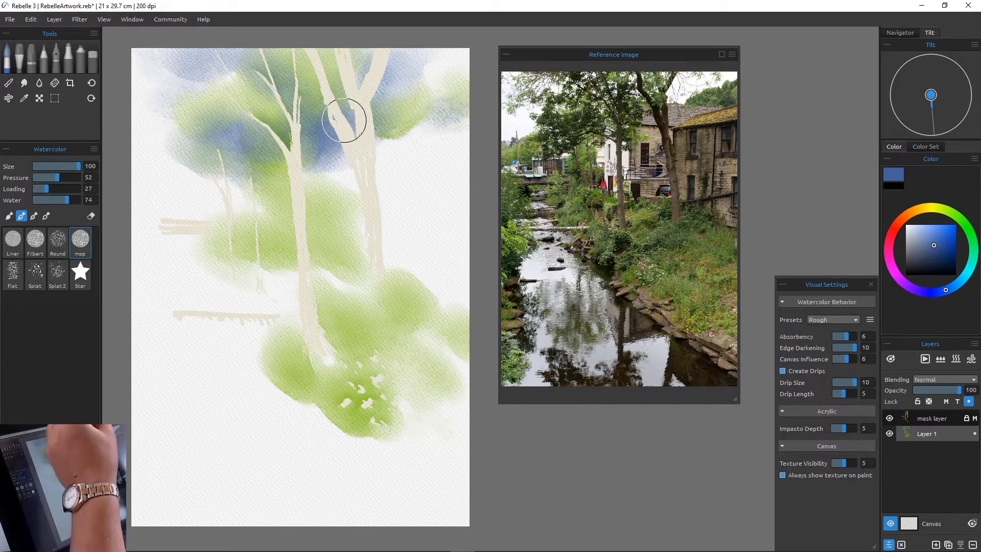
drag(344, 120, 321, 97)
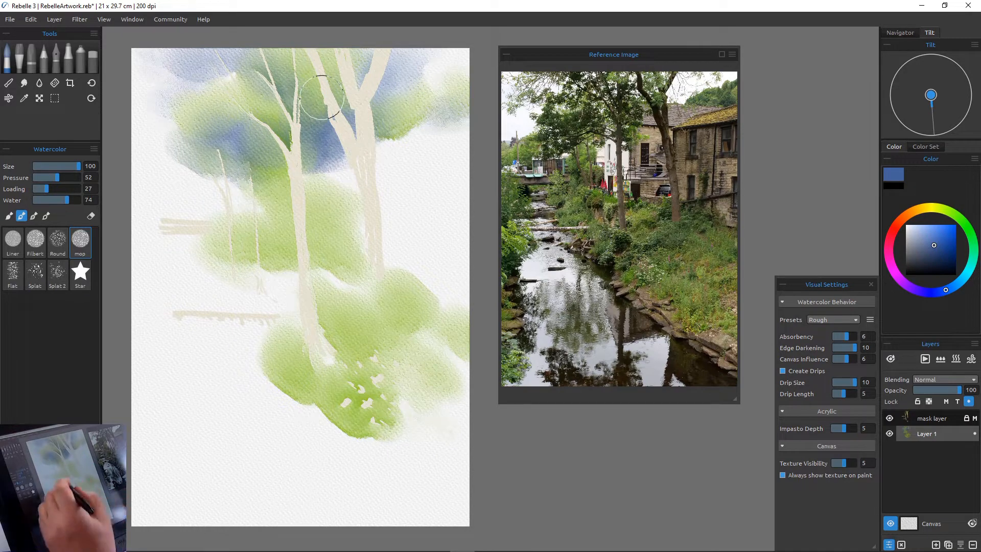
mouse_move(259, 287)
mouse_down()
mouse_move(278, 277)
mouse_move(271, 313)
mouse_move(289, 293)
mouse_move(294, 363)
mouse_move(334, 336)
mouse_move(344, 381)
mouse_move(366, 362)
mouse_move(361, 401)
mouse_up()
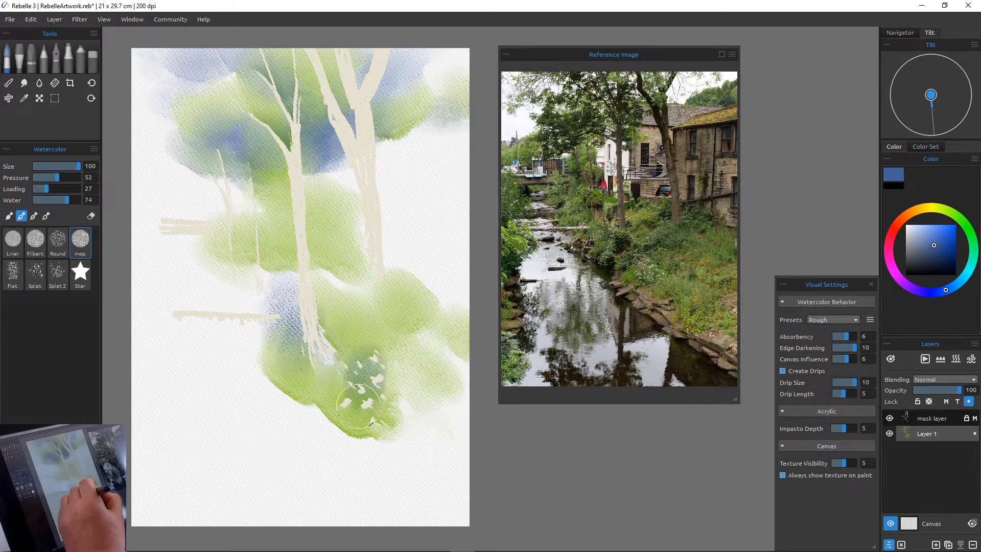
mouse_move(286, 322)
mouse_down()
mouse_move(243, 267)
mouse_move(204, 246)
mouse_move(199, 212)
mouse_move(215, 225)
mouse_move(250, 191)
mouse_move(196, 211)
mouse_move(184, 166)
mouse_move(161, 188)
mouse_move(185, 151)
mouse_move(220, 189)
mouse_move(140, 201)
mouse_move(153, 228)
mouse_move(180, 239)
mouse_move(144, 242)
mouse_up()
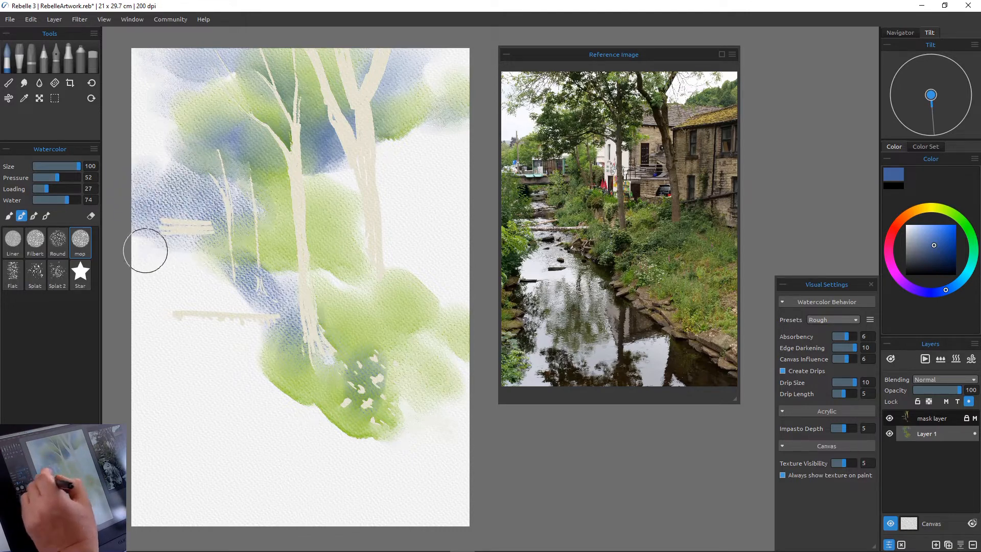
Step: Paint the left riverbank foliage from below the bridge down to the foreground in muted green
click(949, 212)
mouse_move(147, 275)
mouse_down()
mouse_move(148, 328)
mouse_move(175, 316)
mouse_move(145, 265)
mouse_move(146, 248)
mouse_move(169, 245)
mouse_up()
mouse_move(117, 316)
mouse_down()
mouse_move(153, 328)
mouse_move(136, 368)
mouse_move(179, 362)
mouse_move(138, 376)
mouse_move(149, 373)
mouse_move(182, 411)
mouse_move(200, 449)
mouse_move(121, 443)
mouse_move(174, 463)
mouse_move(215, 462)
mouse_up()
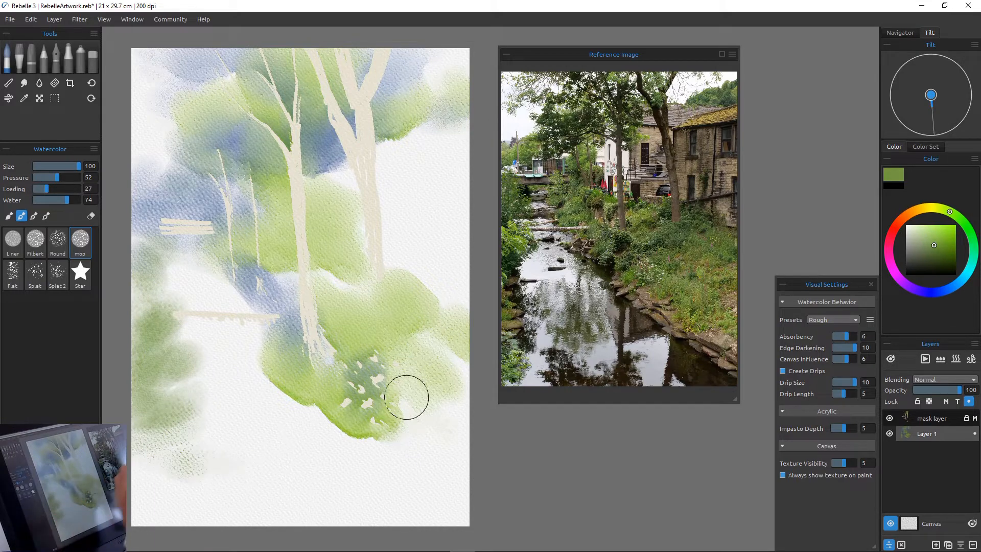
Step: Wash muted blue across the foreground water, add a vertical trunk reflection and touch the same blue into the right bank's edge
click(945, 290)
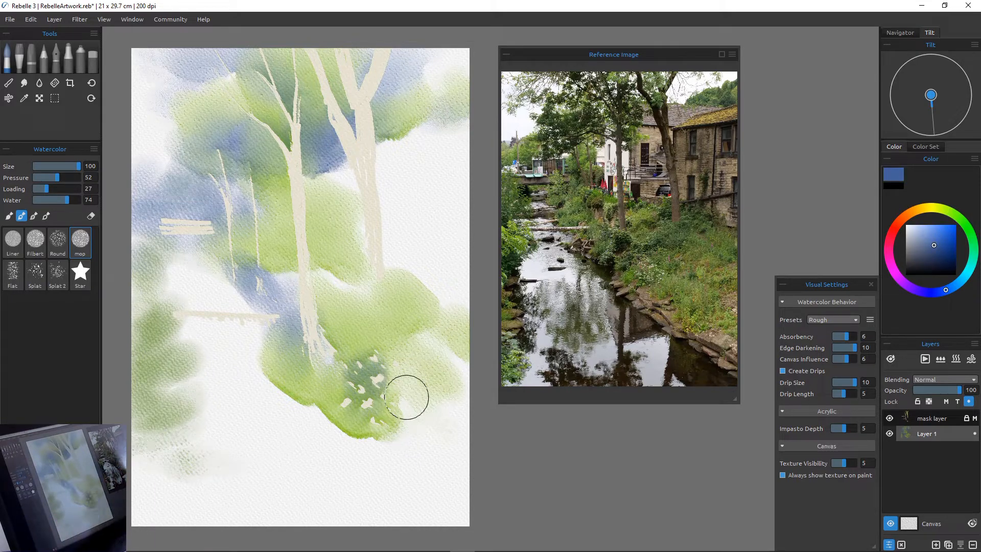
mouse_move(306, 424)
mouse_down()
mouse_move(116, 436)
mouse_move(387, 434)
mouse_move(421, 446)
mouse_move(153, 466)
mouse_move(400, 463)
mouse_move(390, 477)
mouse_move(182, 481)
mouse_move(471, 508)
mouse_move(182, 515)
mouse_move(480, 523)
mouse_move(160, 499)
mouse_up()
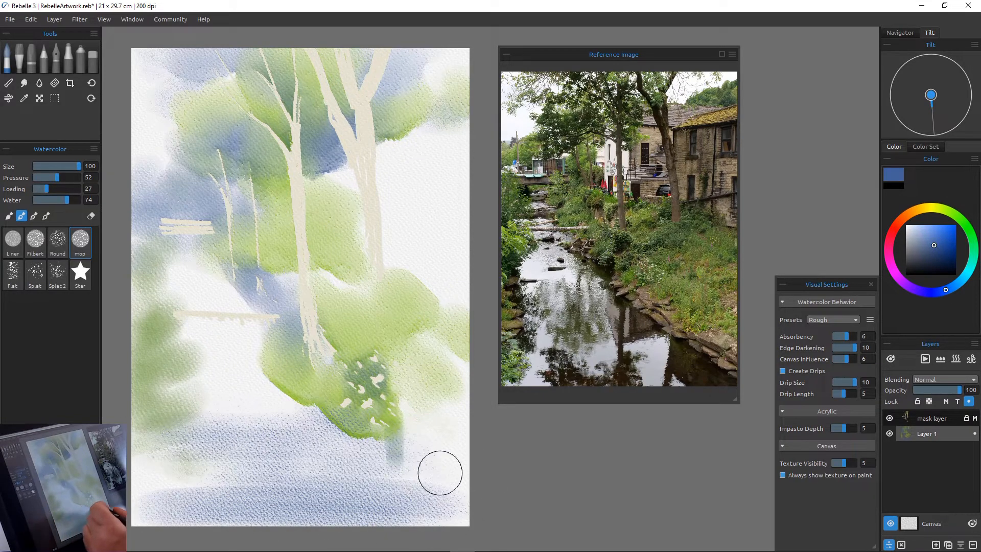
drag(462, 365, 448, 401)
drag(462, 278, 456, 294)
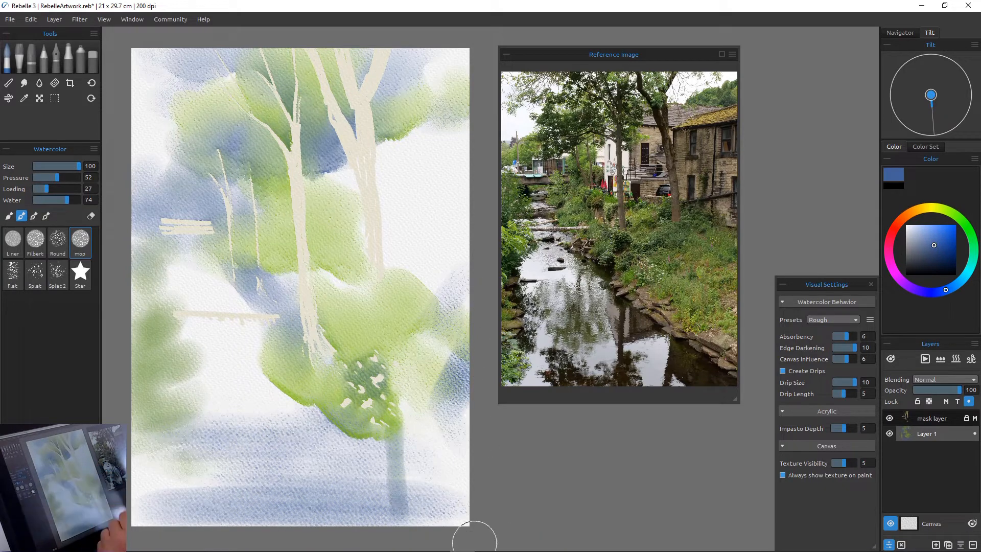
mouse_move(424, 527)
mouse_down()
mouse_move(472, 522)
mouse_move(145, 502)
mouse_up()
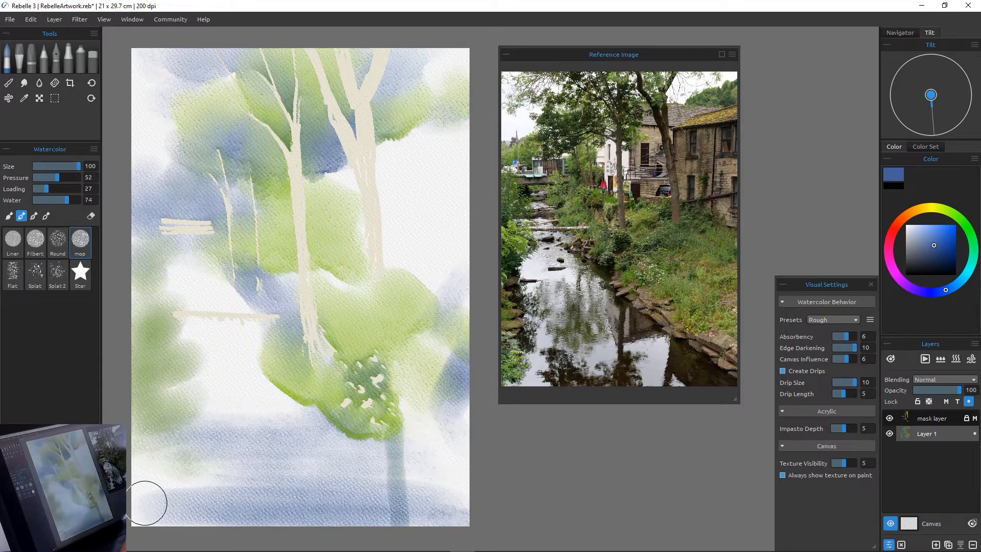
Step: Mix a sandy ochre and wash it over the building wall behind the right-hand tree and the lower-right bank
click(936, 208)
click(922, 243)
click(922, 208)
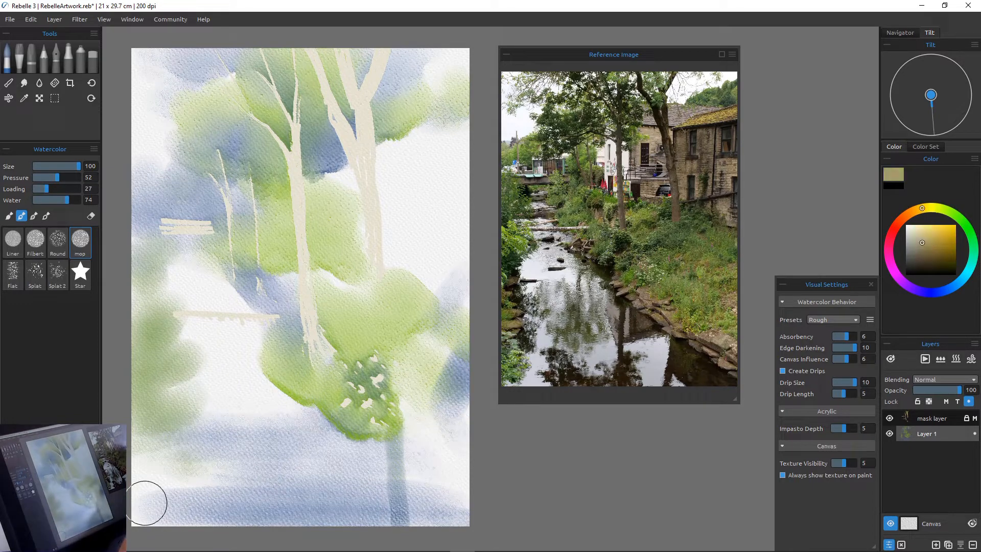
drag(938, 241, 927, 240)
mouse_move(394, 171)
mouse_down()
mouse_move(372, 174)
mouse_move(393, 174)
mouse_move(370, 190)
mouse_move(316, 161)
mouse_move(365, 228)
mouse_move(387, 210)
mouse_move(374, 194)
mouse_move(431, 182)
mouse_move(428, 159)
mouse_move(449, 127)
mouse_move(480, 166)
mouse_move(466, 211)
mouse_move(406, 222)
mouse_move(403, 248)
mouse_move(393, 233)
mouse_move(401, 254)
mouse_move(362, 244)
mouse_move(317, 262)
mouse_move(329, 306)
mouse_up()
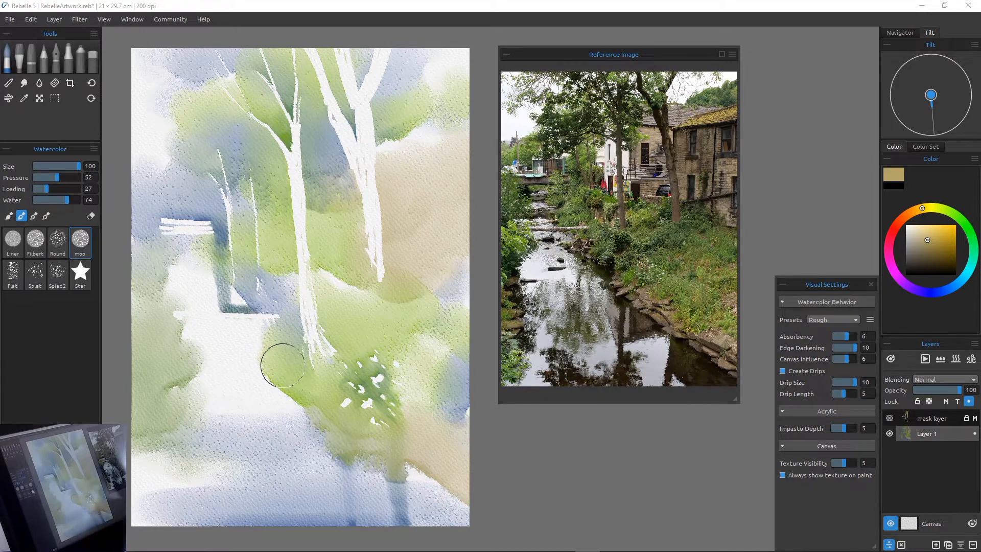
Step: On a new layer above Layer 1, sketch the building's eaves and roofline with a dark brown 5H pencil
key(ctrl+shift+n)
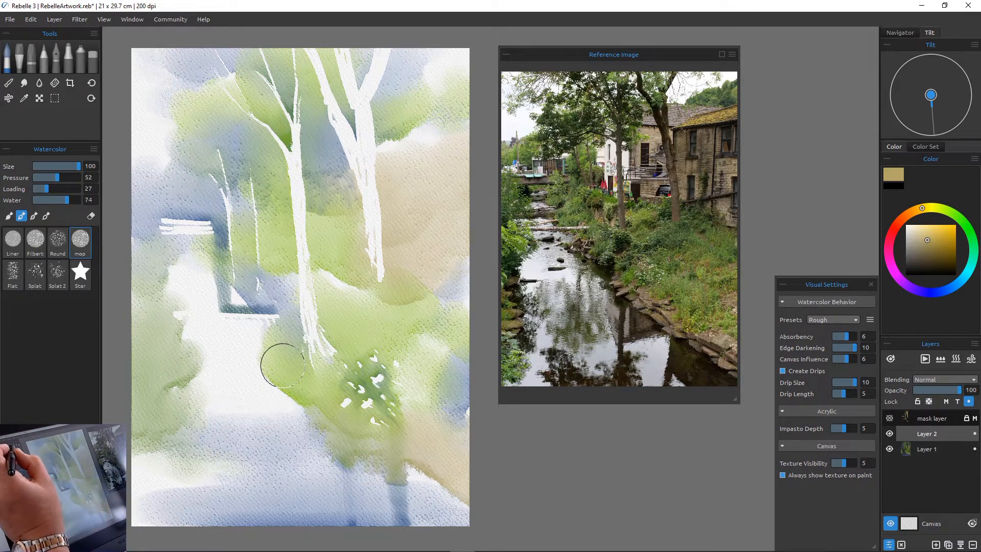
key(b)
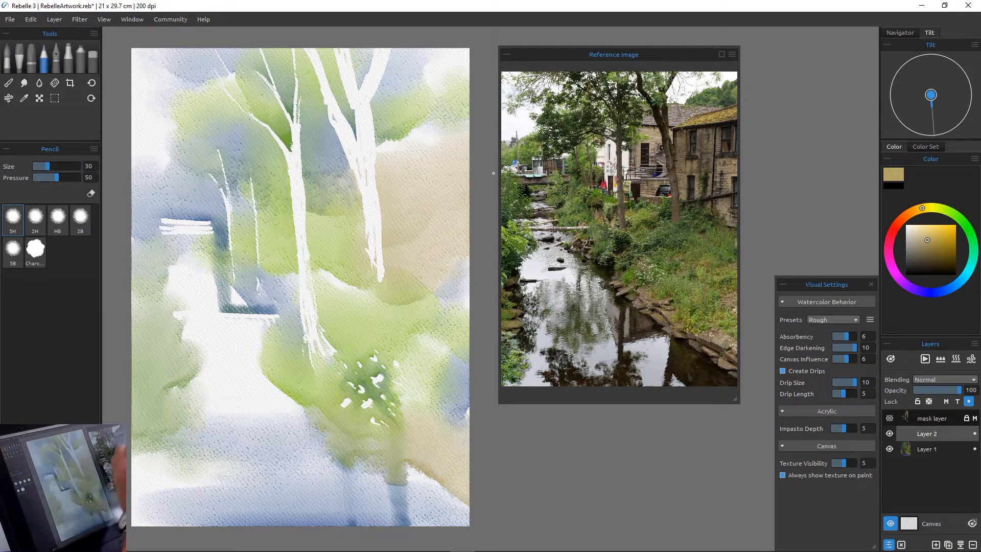
click(918, 261)
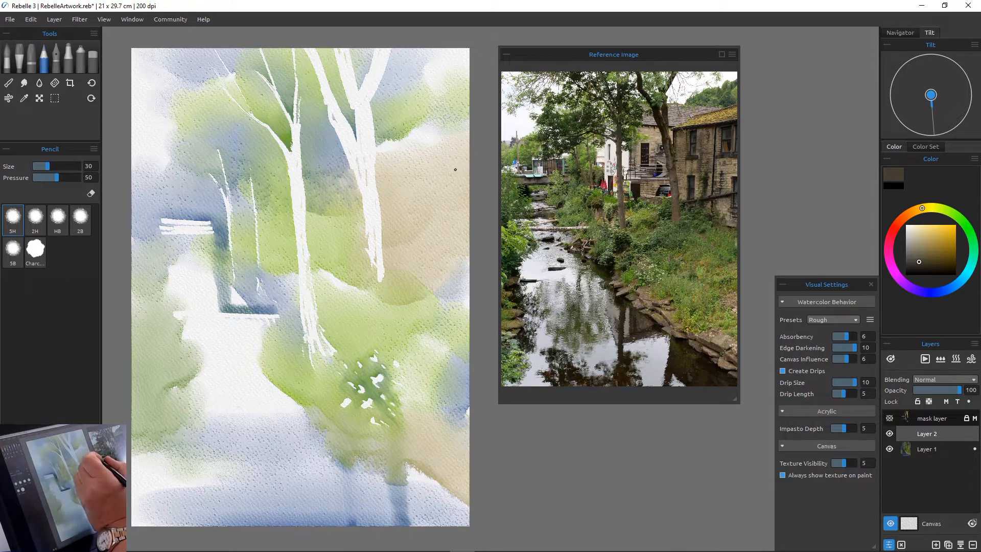
drag(469, 168, 364, 168)
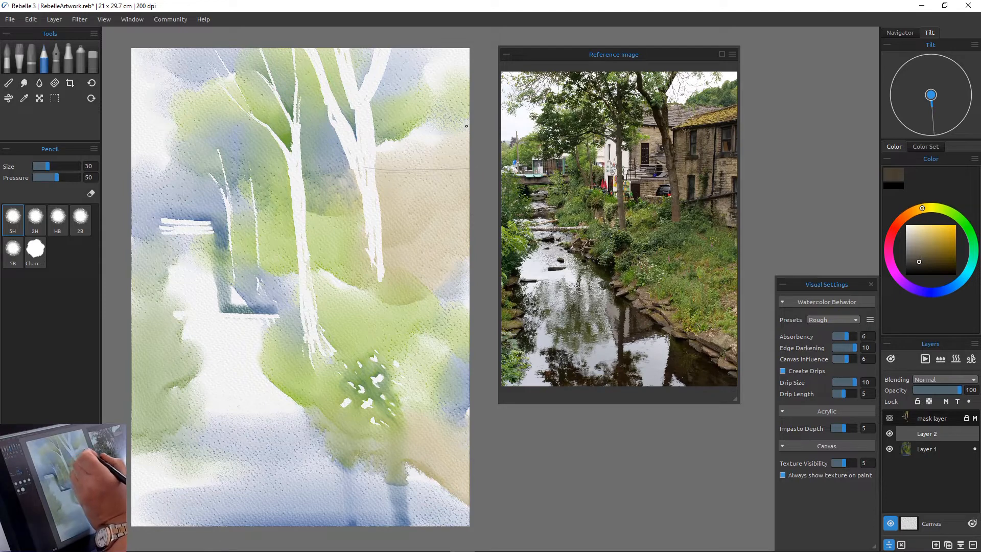
drag(465, 127, 411, 132)
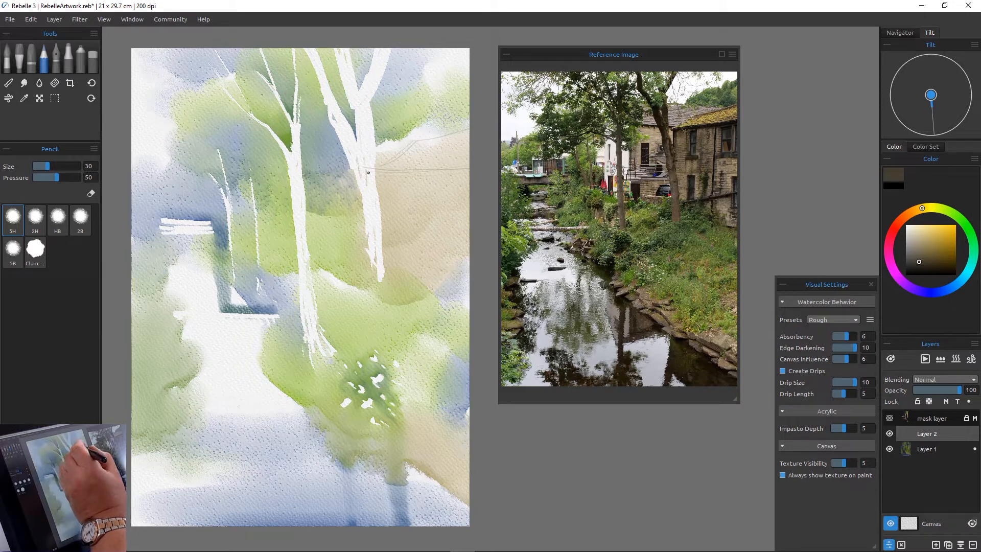
Step: Sketch the upper and lower rows of windows and openings on the ochre building, plus its ground line
drag(378, 171, 381, 197)
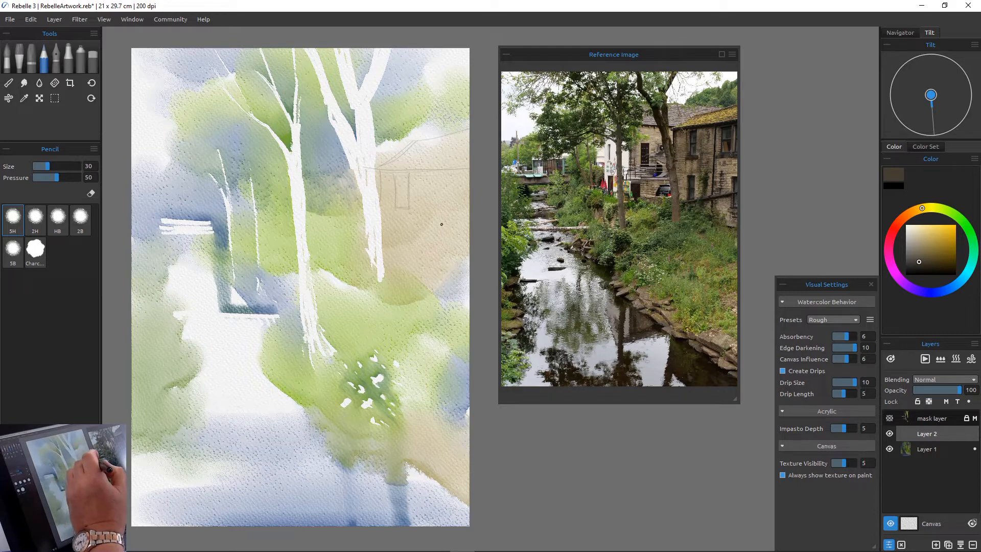
mouse_move(437, 171)
mouse_down()
mouse_move(438, 201)
mouse_move(455, 172)
mouse_up()
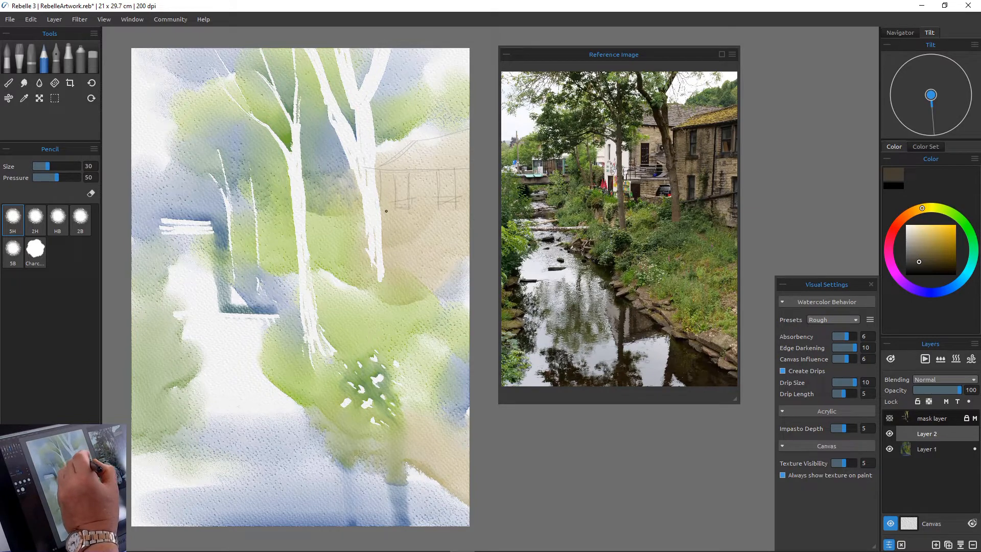
drag(405, 233, 403, 265)
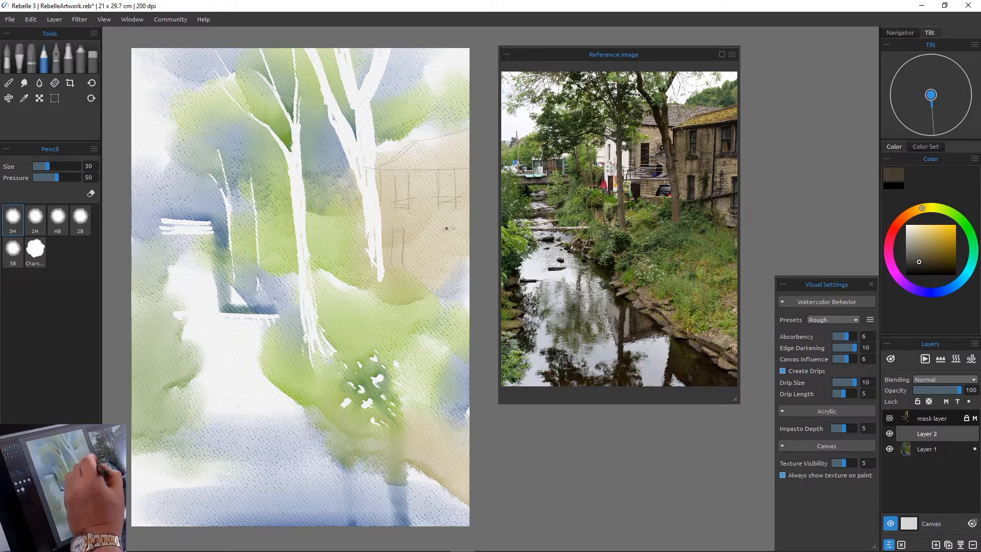
drag(441, 226, 438, 264)
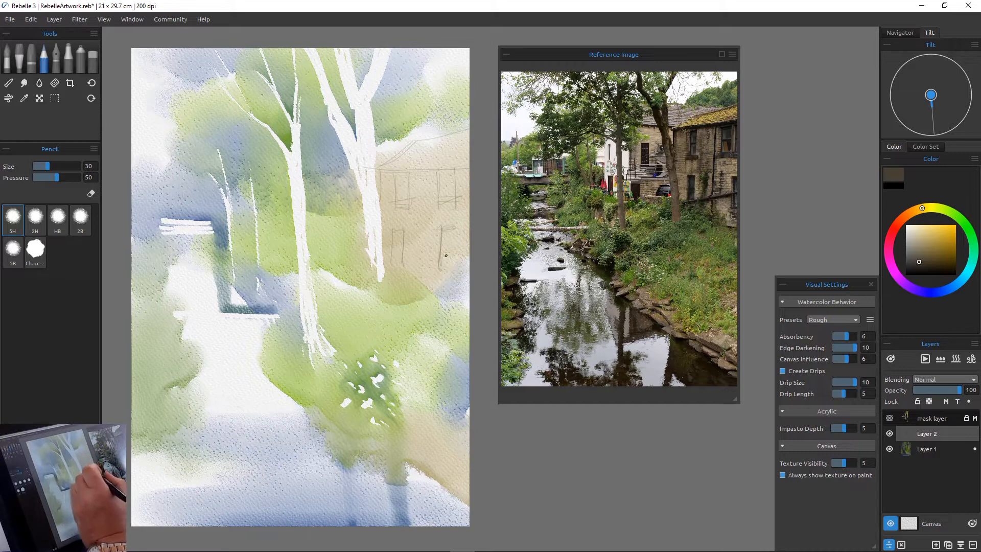
drag(402, 266, 440, 257)
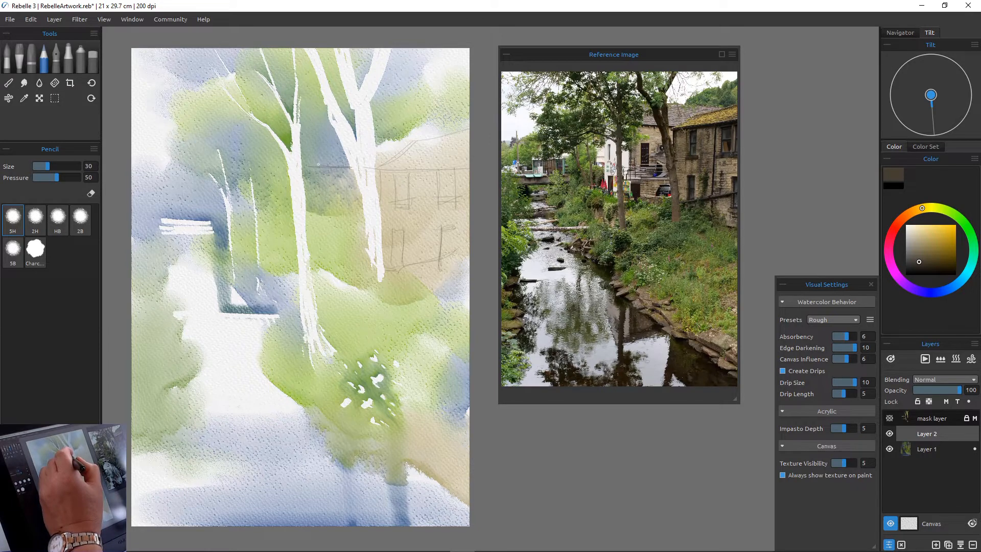
Step: Pencil the outlines of the second building between the two main trees and the fence-like uprights and distant structures farther left
drag(318, 169, 317, 252)
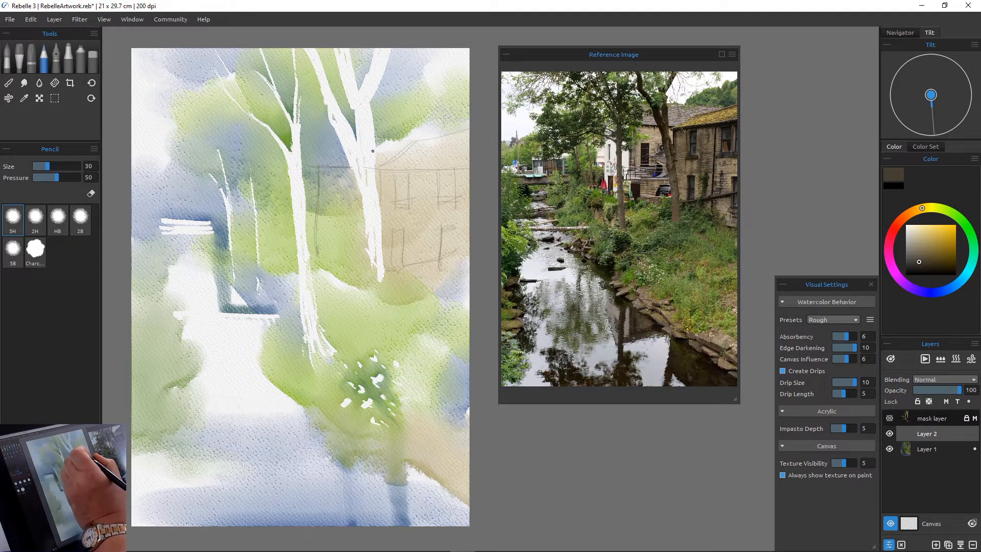
drag(397, 145, 311, 139)
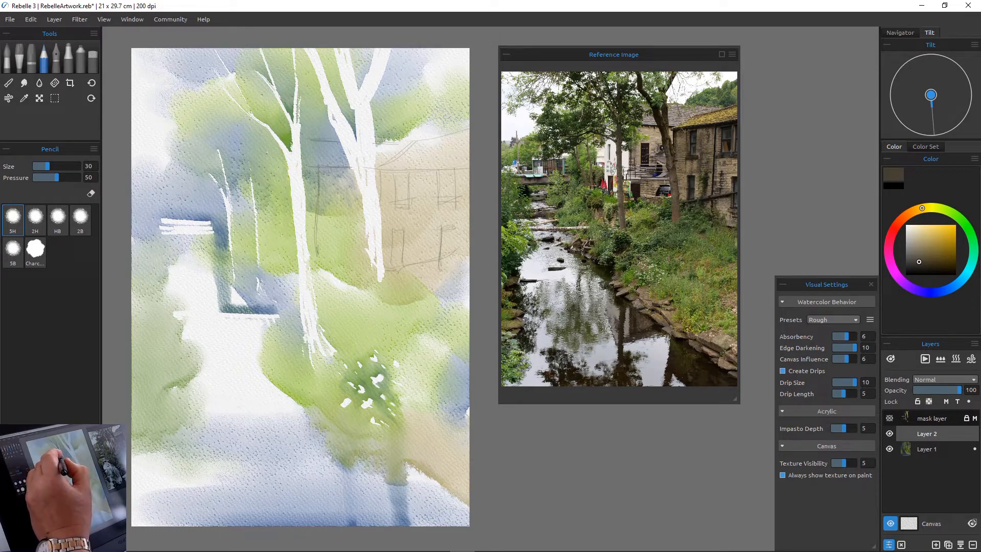
mouse_move(267, 203)
mouse_down()
mouse_move(268, 230)
mouse_move(283, 233)
mouse_up()
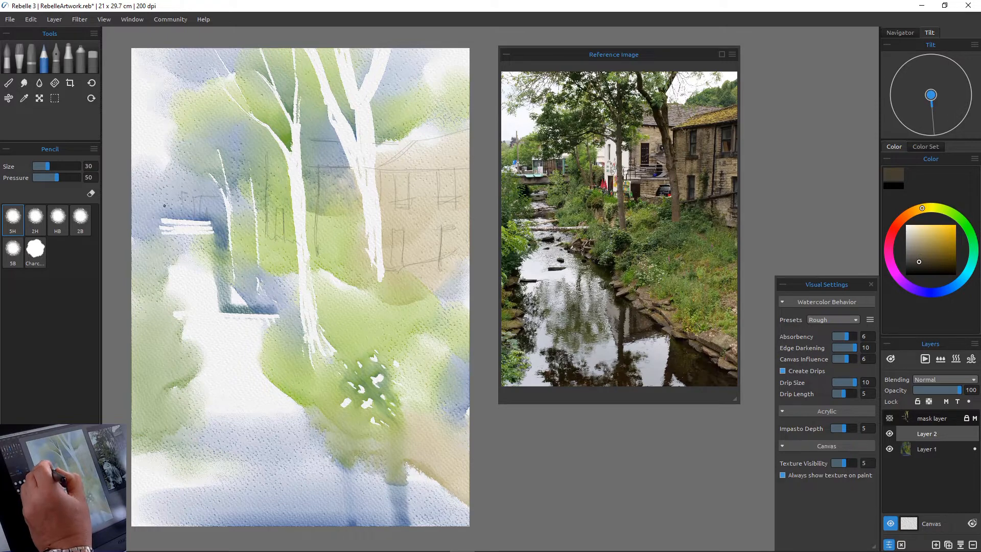
Step: Sketch a line along the fallen log, a rock in the stream and stones edging the right bank, and return to Layer 1
drag(217, 309, 169, 308)
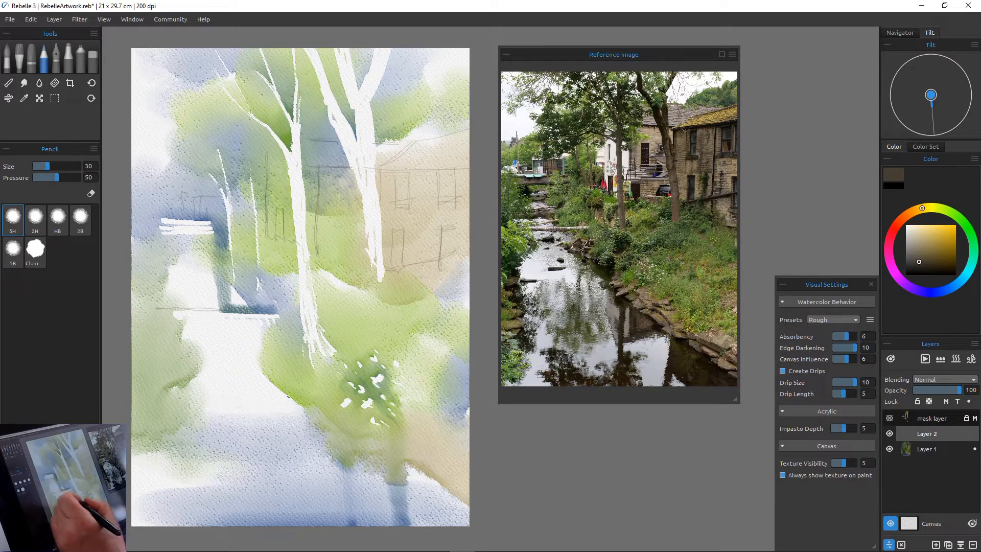
drag(325, 403, 301, 411)
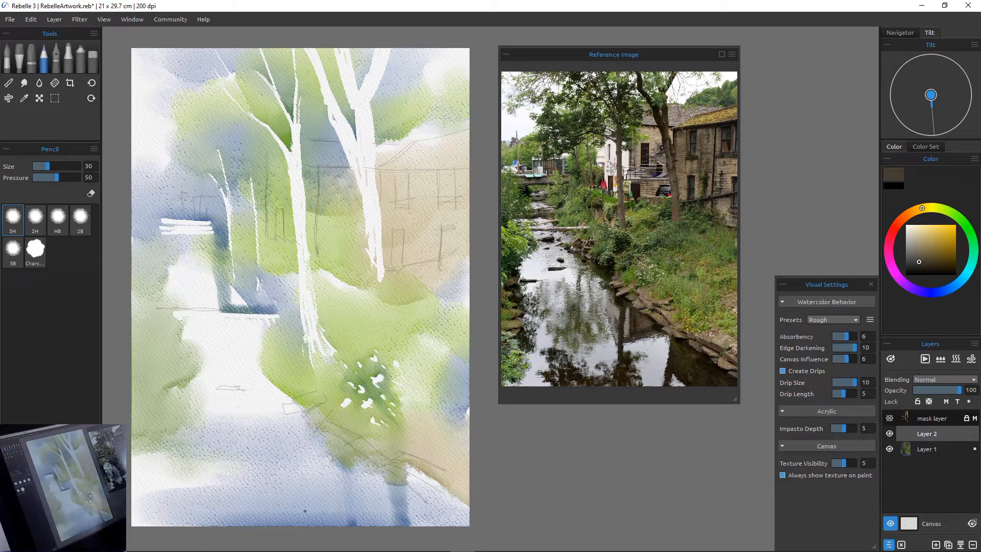
click(926, 448)
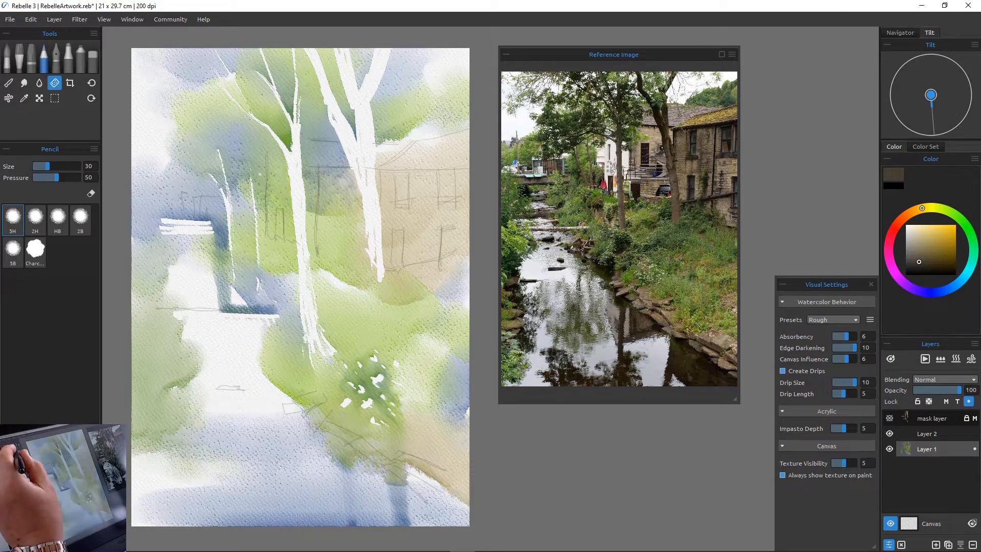
Step: Erase the Layer 1 paint inside the second building's outline between the main trunks with a size 45 Round Soft eraser
key(d)
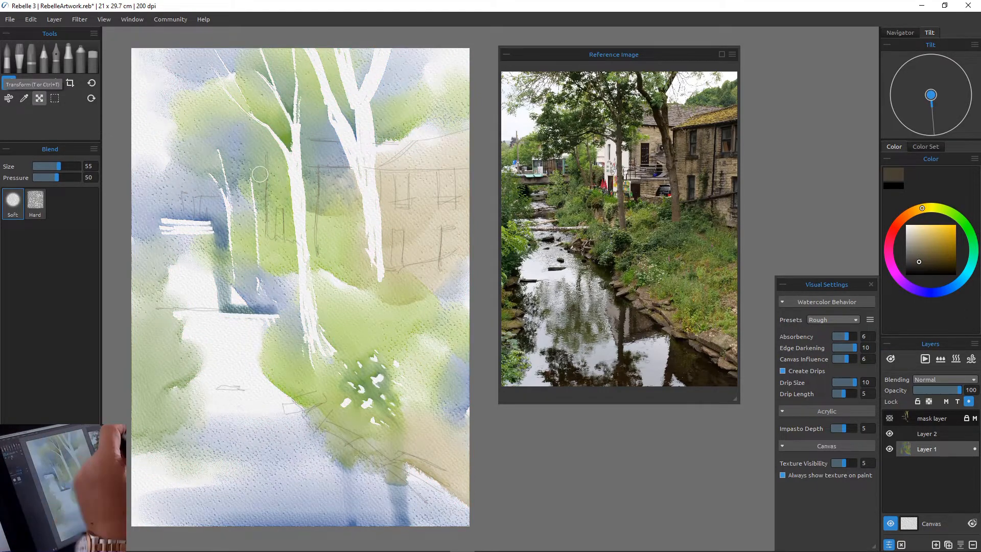
key(e)
mouse_move(280, 174)
mouse_down()
mouse_move(283, 211)
mouse_move(286, 172)
mouse_move(293, 218)
mouse_move(276, 168)
mouse_move(273, 206)
mouse_move(277, 180)
mouse_move(289, 233)
mouse_move(279, 201)
mouse_move(288, 228)
mouse_up()
mouse_move(272, 161)
mouse_down()
mouse_move(278, 130)
mouse_move(286, 189)
mouse_move(295, 146)
mouse_move(290, 186)
mouse_move(322, 193)
mouse_move(332, 183)
mouse_move(334, 193)
mouse_move(349, 178)
mouse_move(359, 203)
mouse_move(353, 177)
mouse_move(320, 176)
mouse_move(354, 170)
mouse_move(304, 173)
mouse_move(334, 193)
mouse_move(310, 176)
mouse_move(338, 218)
mouse_move(308, 186)
mouse_move(324, 215)
mouse_move(314, 207)
mouse_move(312, 221)
mouse_move(306, 180)
mouse_move(311, 240)
mouse_move(313, 185)
mouse_move(325, 239)
mouse_move(331, 188)
mouse_move(358, 225)
mouse_move(356, 182)
mouse_move(361, 232)
mouse_move(324, 227)
mouse_move(350, 180)
mouse_up()
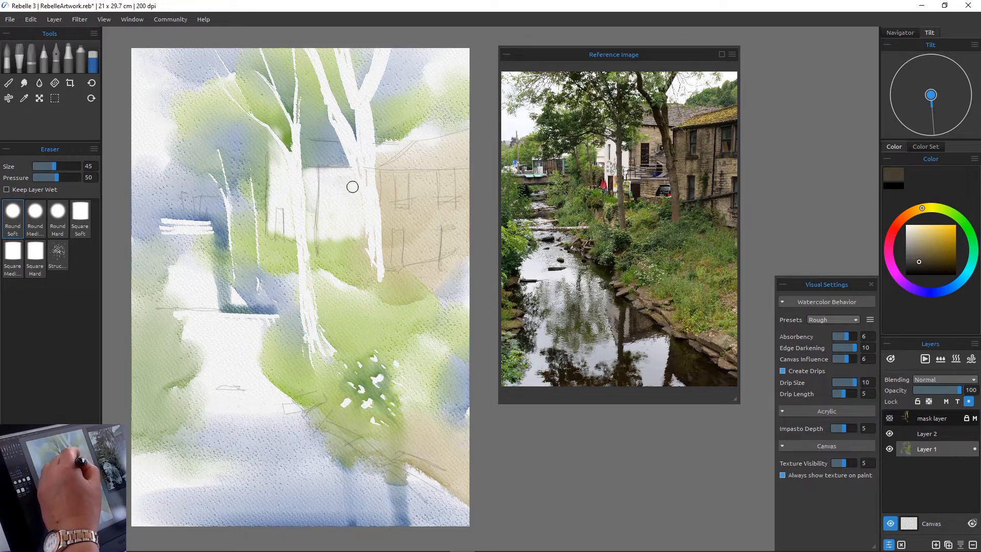
Step: Smudge the green grass upward over the base of the erased building with Smudge 1 at size 100
key(b)
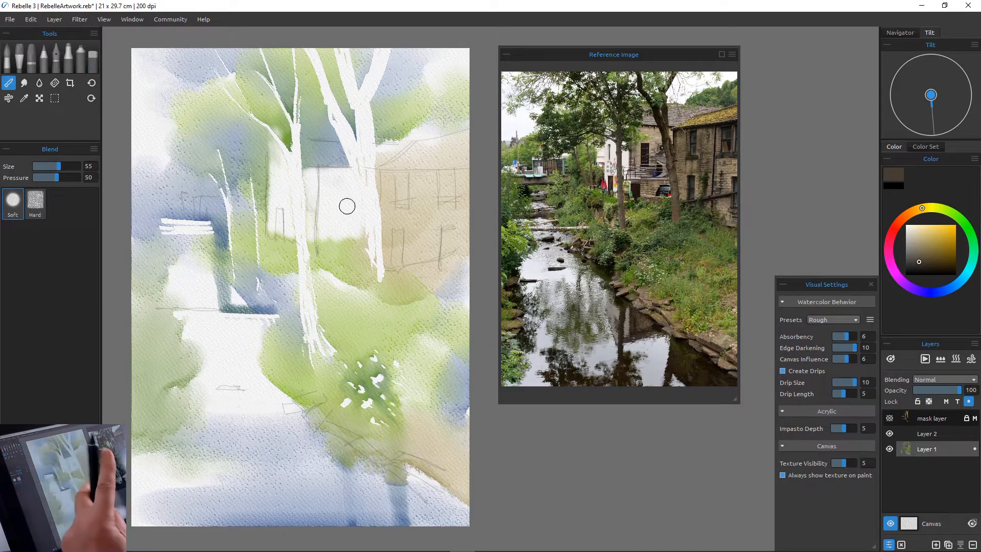
key(s)
mouse_move(337, 235)
mouse_down()
mouse_move(343, 222)
mouse_move(357, 243)
mouse_move(358, 227)
mouse_move(333, 240)
mouse_move(329, 217)
mouse_move(350, 232)
mouse_move(400, 227)
mouse_move(390, 228)
mouse_move(391, 246)
mouse_move(385, 236)
mouse_move(403, 297)
mouse_move(287, 232)
mouse_move(334, 274)
mouse_up()
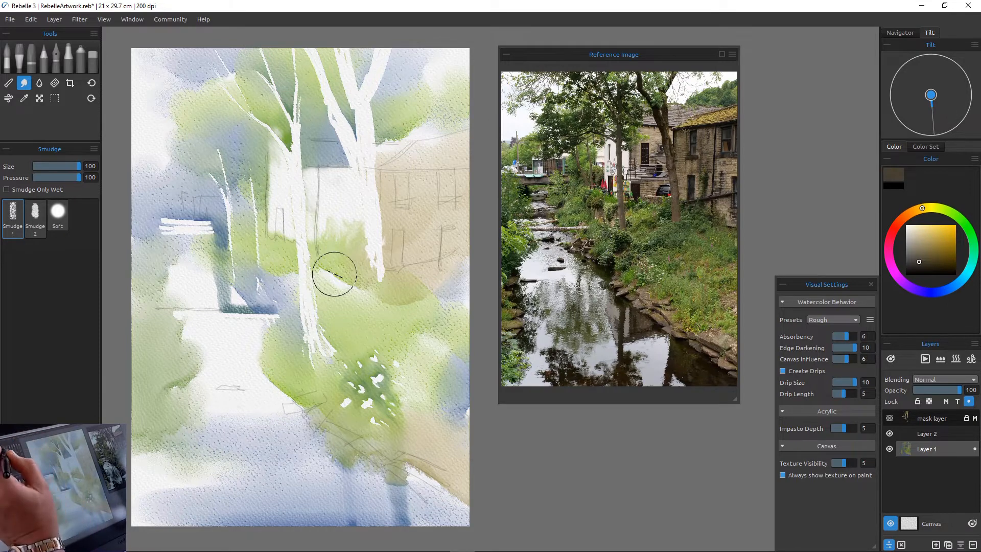
Step: Paint the second building's wall between the main trunks muted ochre with a size 50 Filbert watercolor brush, and dry the layer
click(7, 58)
drag(923, 246, 928, 242)
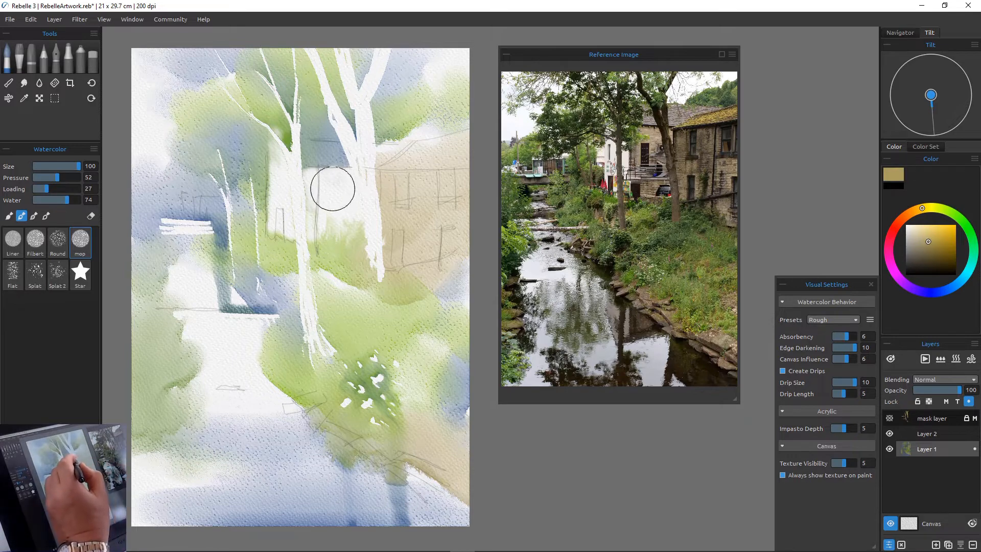
click(12, 240)
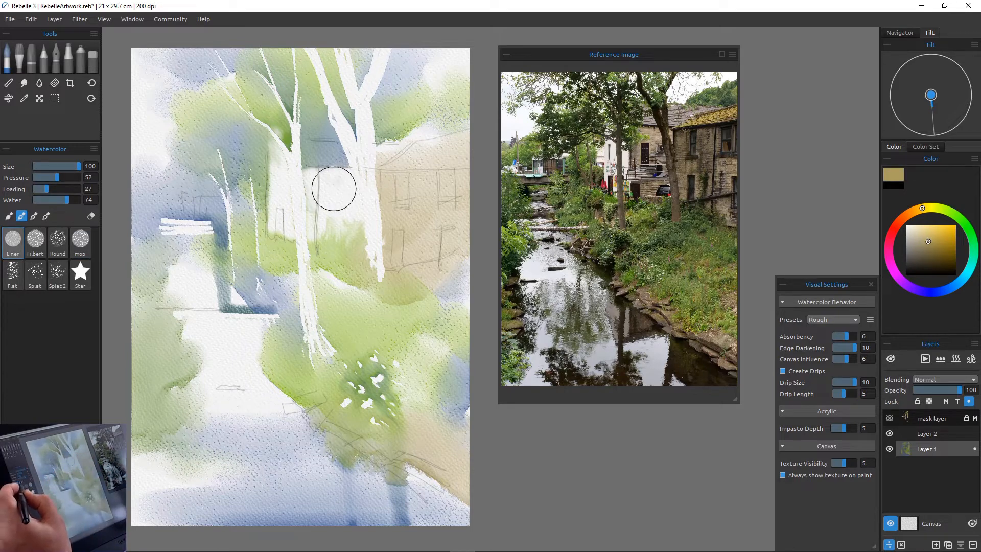
click(36, 240)
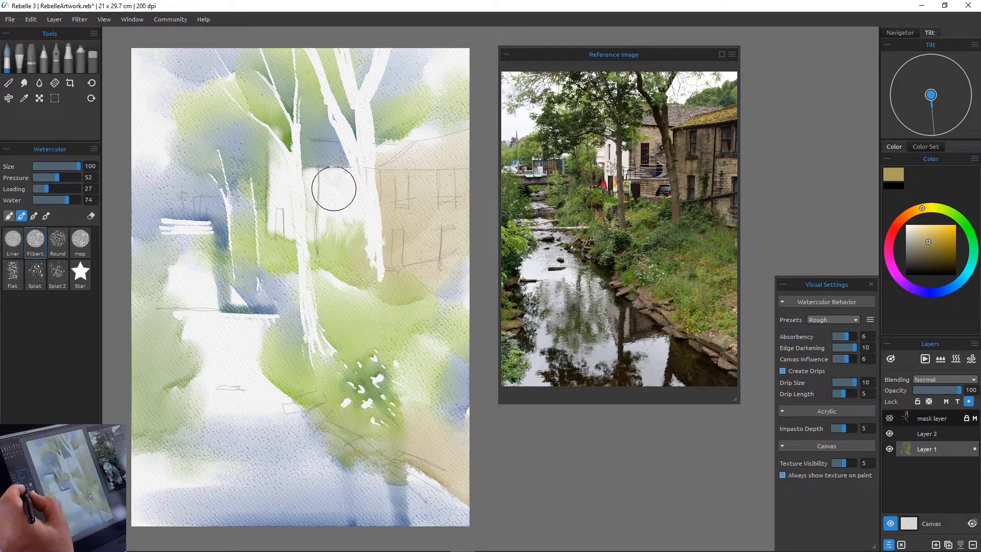
click(8, 216)
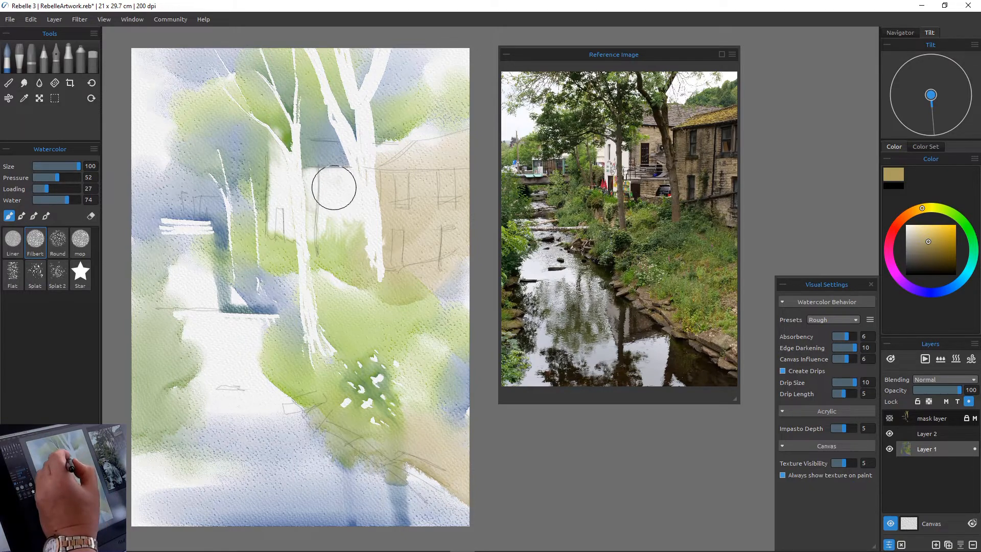
key([)
key([)
key([)
key([)
key([)
key([)
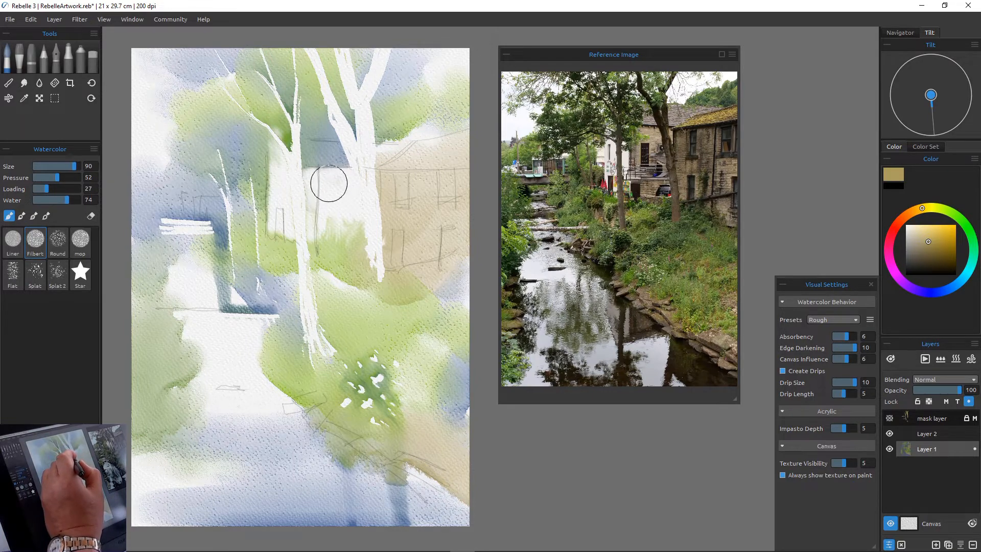
key(])
mouse_move(324, 176)
mouse_down()
mouse_move(323, 222)
mouse_move(325, 175)
mouse_move(357, 178)
mouse_move(360, 193)
mouse_move(338, 186)
mouse_move(370, 222)
mouse_move(337, 181)
mouse_move(345, 186)
mouse_move(338, 197)
mouse_move(336, 184)
mouse_move(358, 223)
mouse_move(333, 191)
mouse_move(348, 252)
mouse_up()
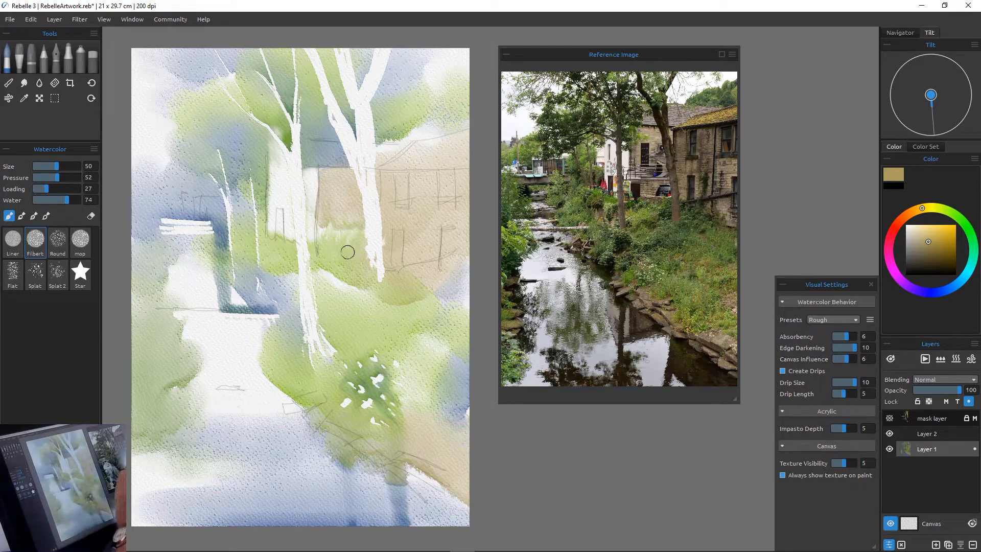
click(955, 358)
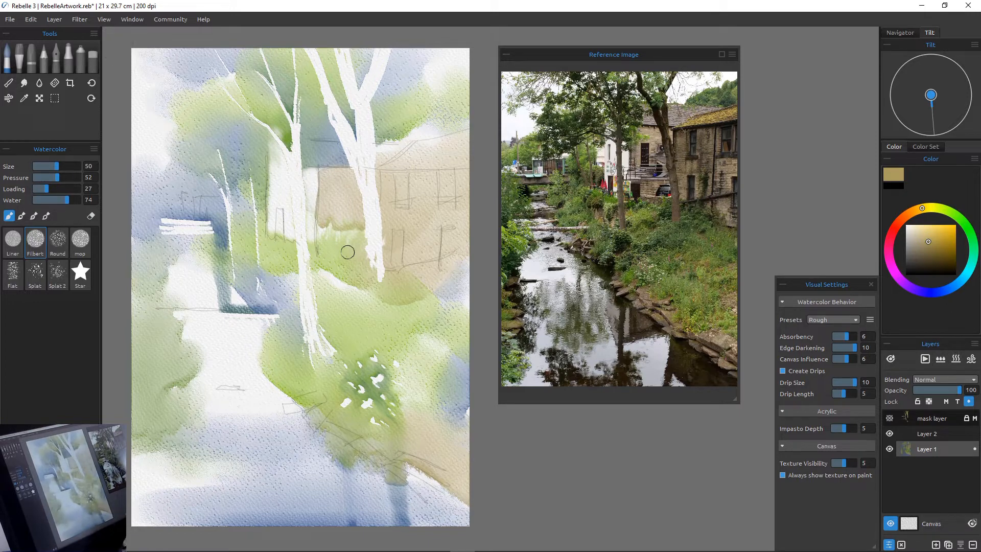
Step: Rename the sketch layer as pencil and lock it
click(926, 433)
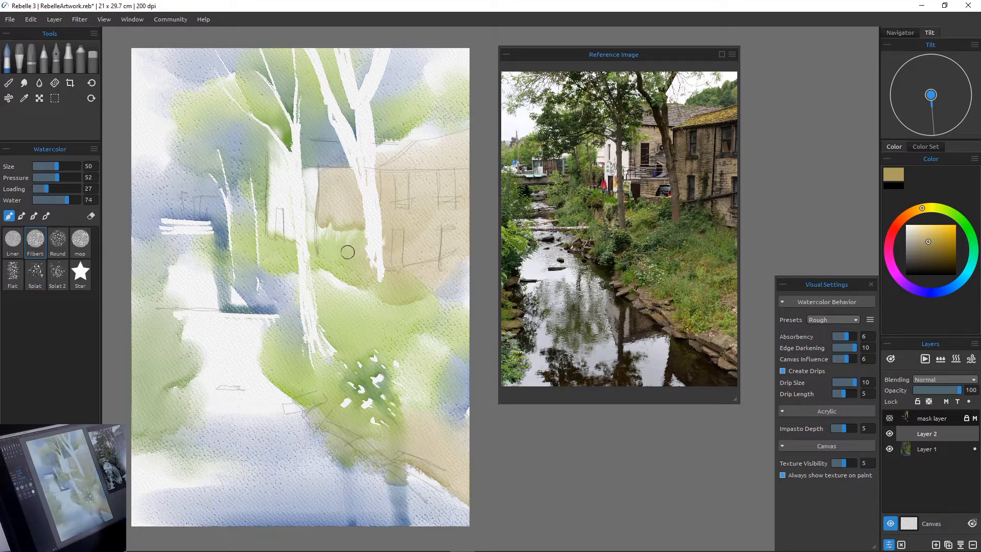
double_click(927, 433)
text(pencil)
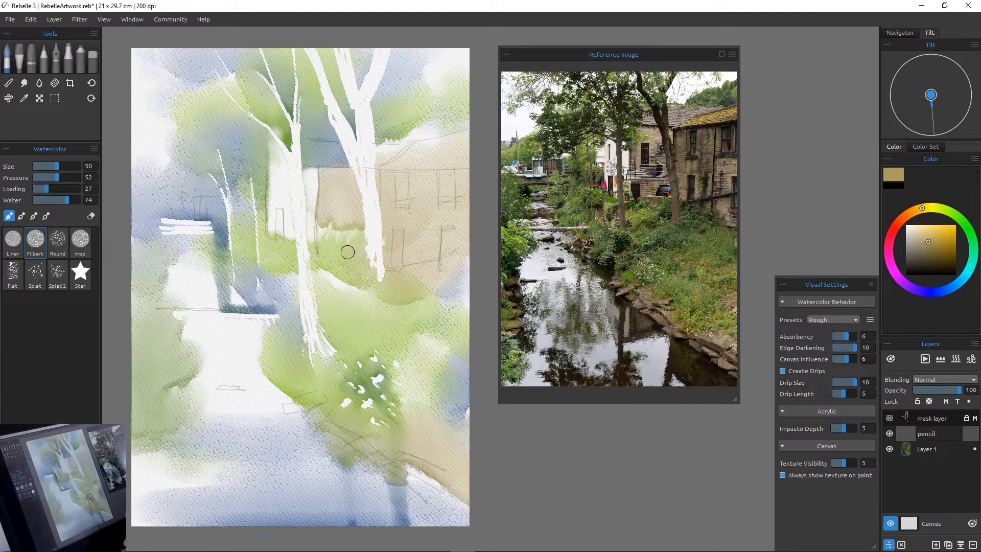
key(Return)
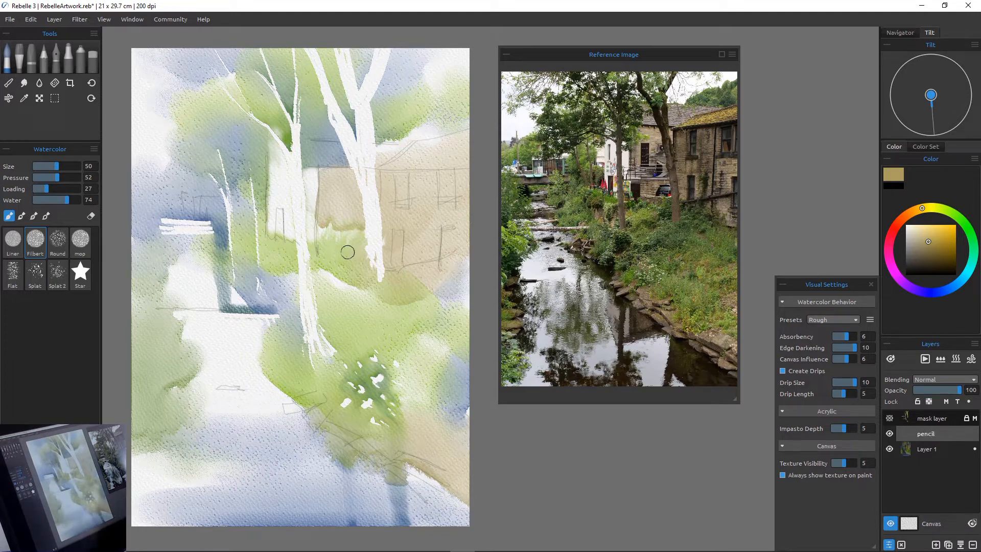
click(917, 401)
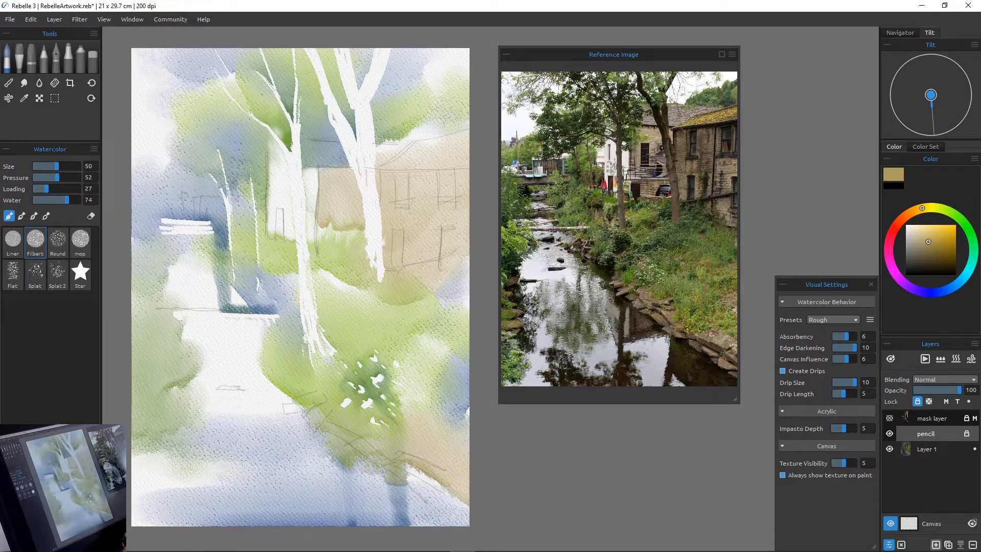
Step: On a new layer above pencil, lay dark blue foliage shadows behind the main trunks and thin branches with a size 100 mop brush
key(ctrl+shift+n)
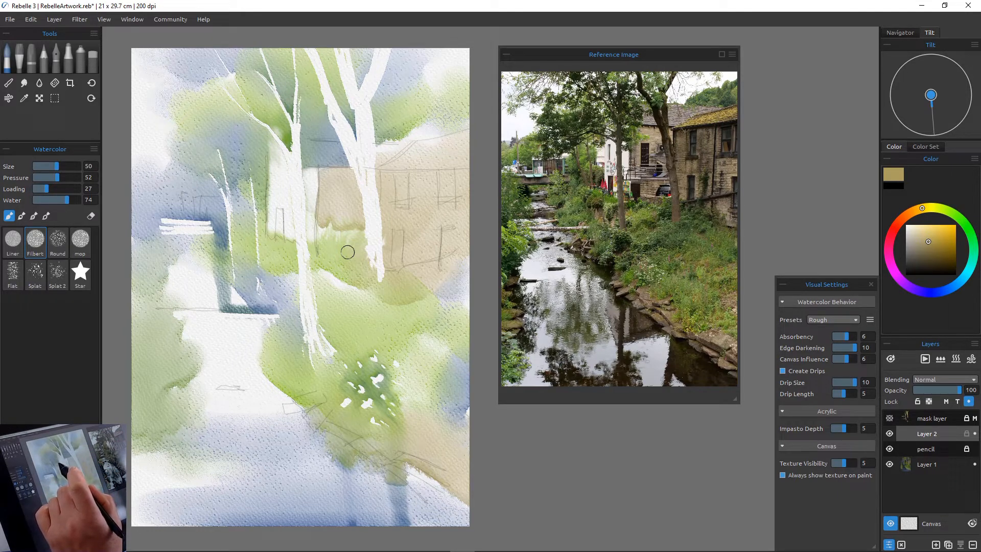
click(941, 291)
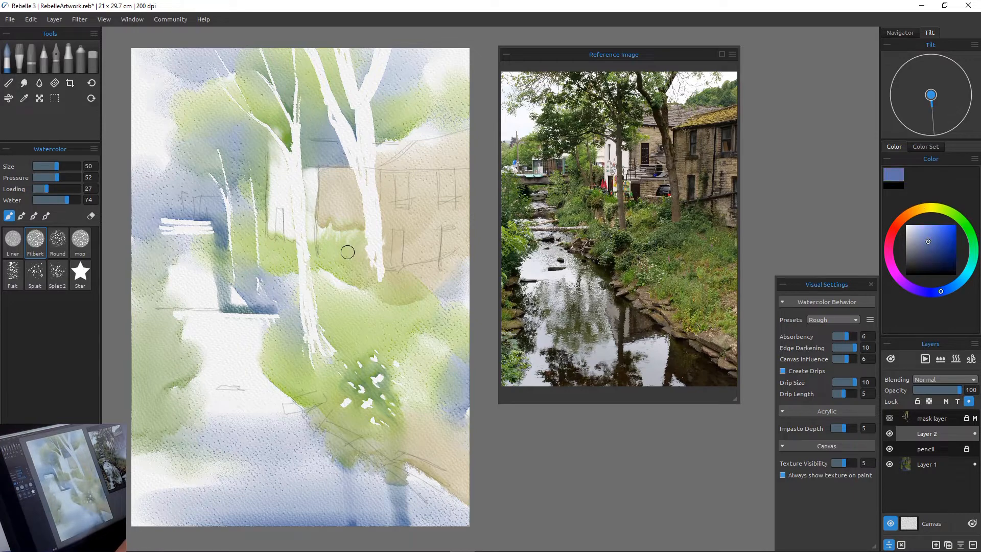
click(80, 240)
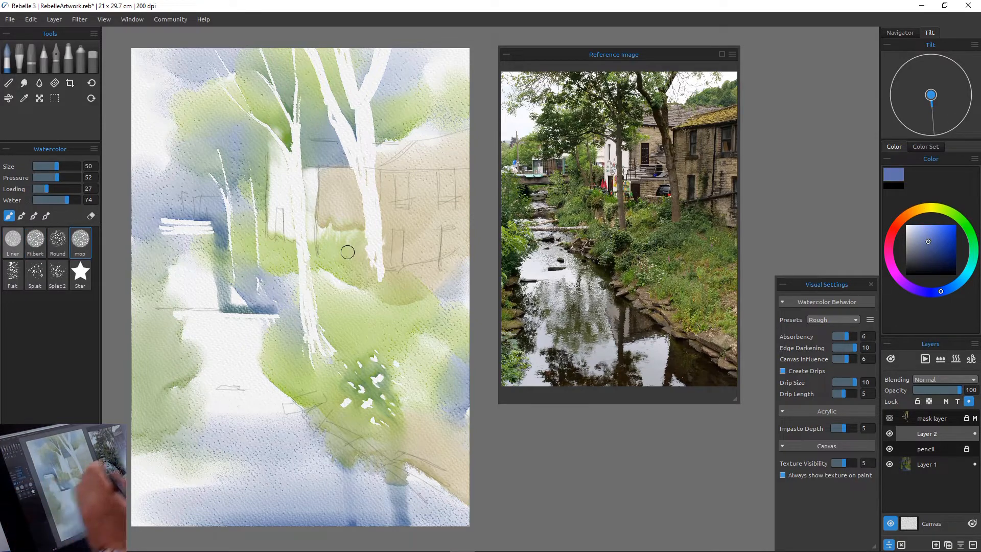
click(937, 248)
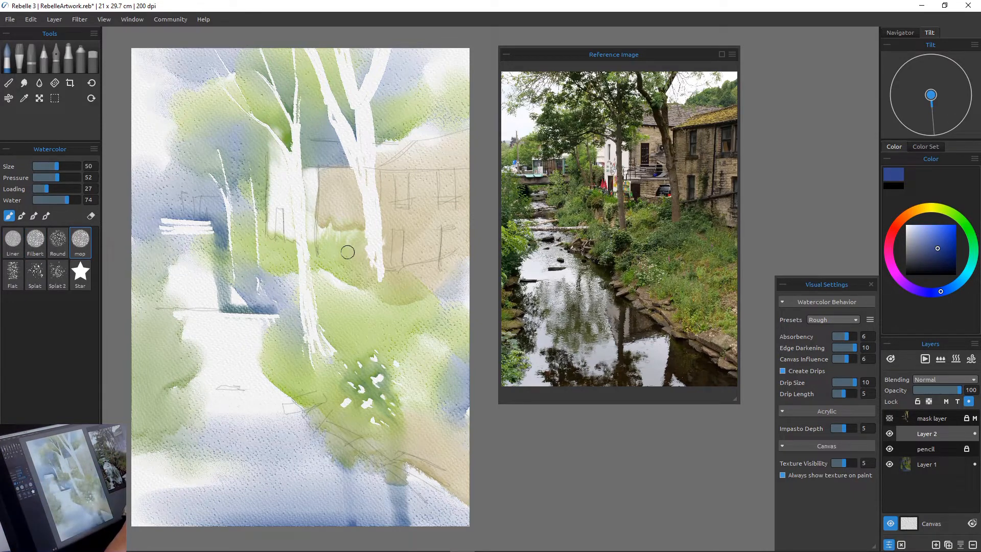
click(935, 253)
key(bracketright)
key(bracketright)
key(bracketright)
key(bracketright)
key(bracketright)
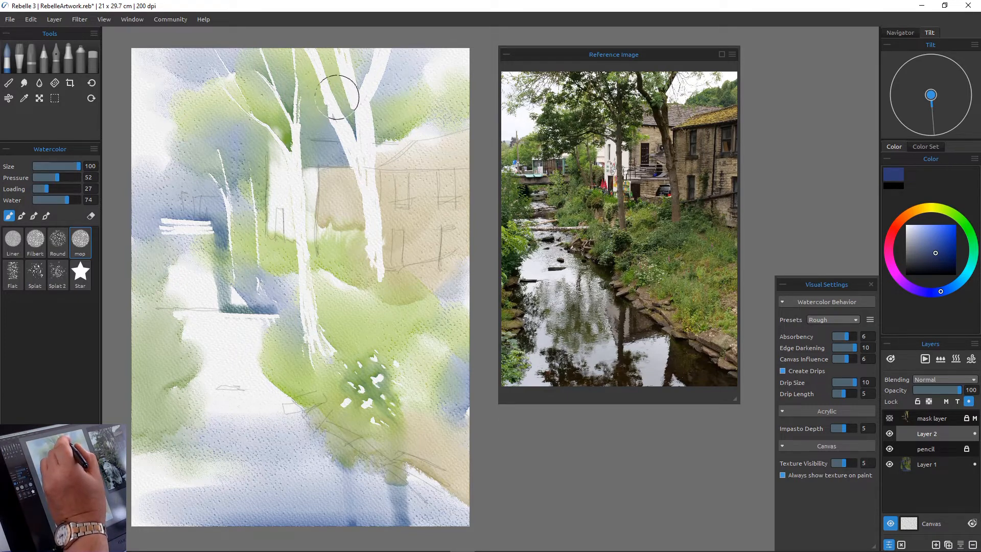
mouse_move(302, 126)
mouse_down()
mouse_move(315, 120)
mouse_move(304, 164)
mouse_move(321, 170)
mouse_move(301, 175)
mouse_move(279, 131)
mouse_move(259, 118)
mouse_move(251, 137)
mouse_move(329, 67)
mouse_up()
mouse_move(206, 128)
mouse_down()
mouse_move(238, 86)
mouse_move(246, 93)
mouse_move(239, 105)
mouse_move(206, 124)
mouse_move(229, 118)
mouse_up()
Step: Brush strong yellow-green foliage masses around the upper trunks and branches with the size 100 mop
click(951, 212)
click(950, 238)
mouse_move(951, 212)
mouse_down()
mouse_move(941, 209)
mouse_move(948, 241)
mouse_up()
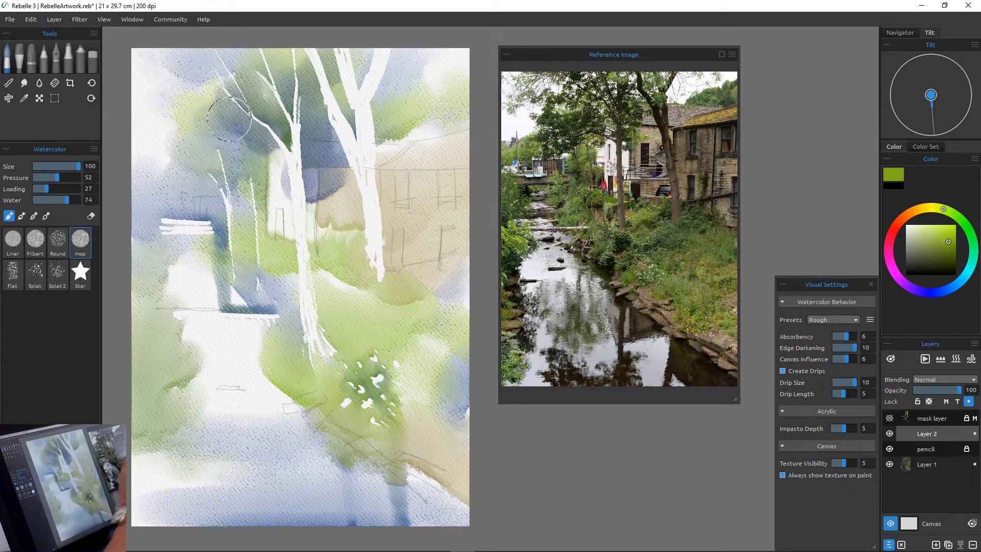
mouse_move(361, 93)
mouse_down()
mouse_move(378, 104)
mouse_move(355, 114)
mouse_move(360, 122)
mouse_move(324, 109)
mouse_move(204, 131)
mouse_move(210, 120)
mouse_move(232, 145)
mouse_move(224, 125)
mouse_move(160, 132)
mouse_move(179, 158)
mouse_move(281, 172)
mouse_up()
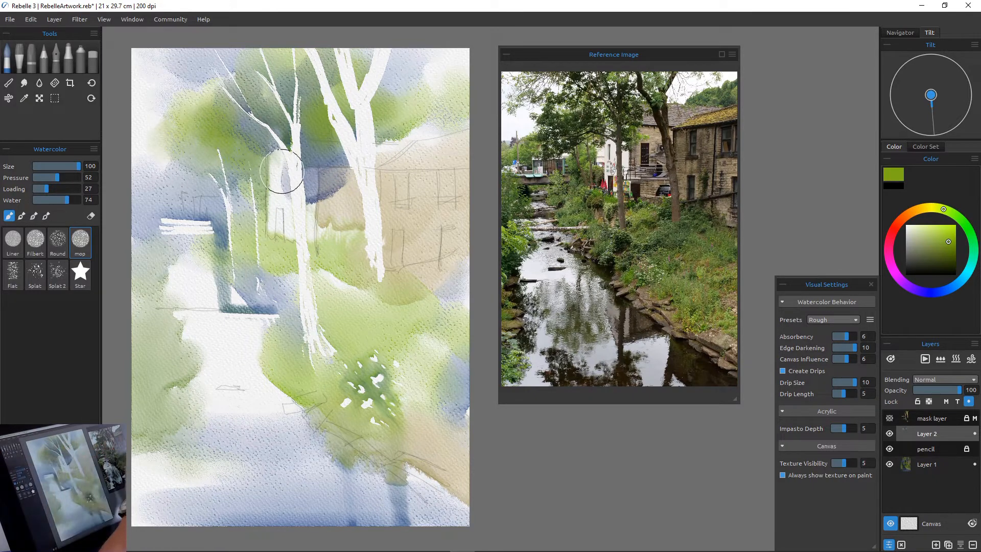
Step: Paint deep blue shadow under the left tree's foliage, extending to the area above the white bridge
click(934, 264)
click(941, 291)
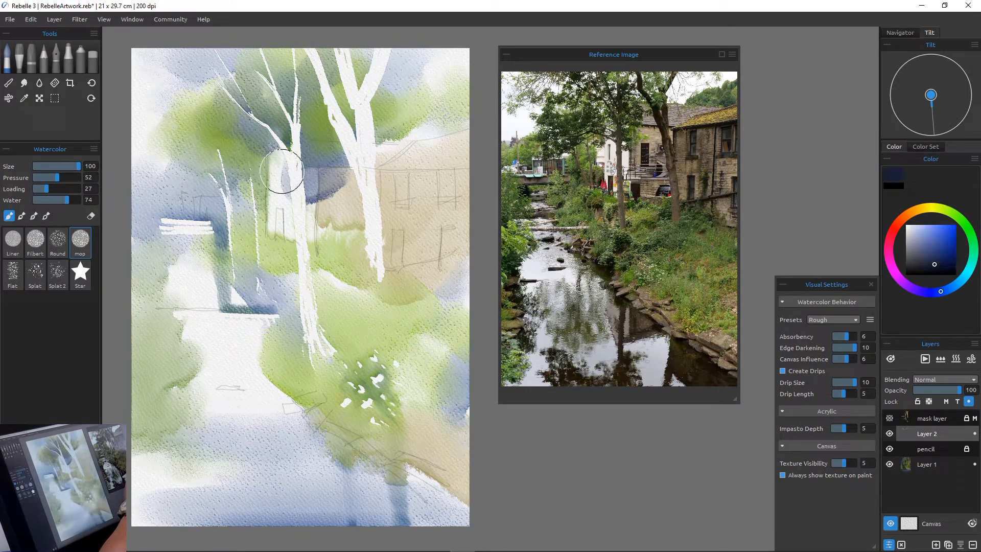
click(939, 253)
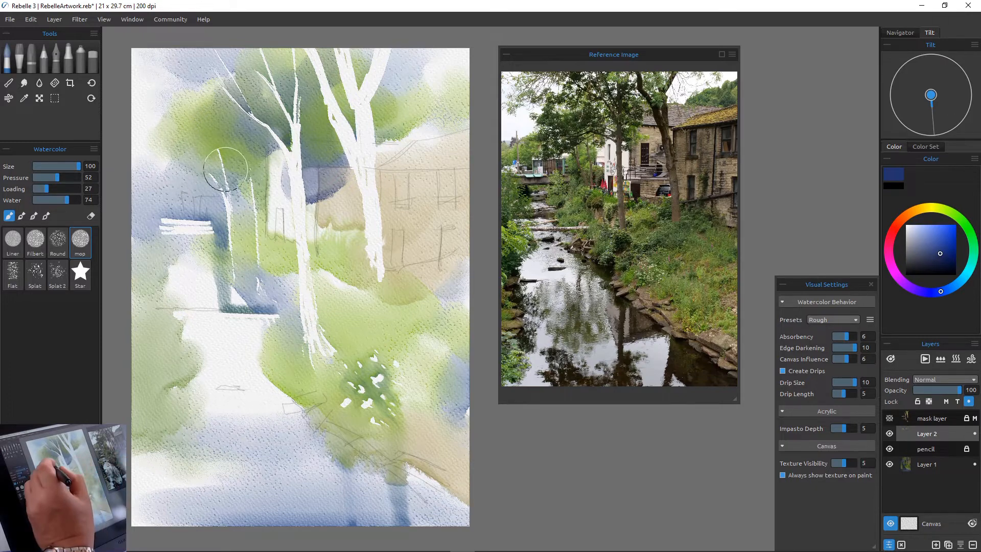
mouse_move(239, 163)
mouse_down()
mouse_move(266, 164)
mouse_move(255, 173)
mouse_move(264, 151)
mouse_move(271, 162)
mouse_move(224, 179)
mouse_move(222, 139)
mouse_move(209, 171)
mouse_move(222, 193)
mouse_move(178, 169)
mouse_move(161, 184)
mouse_move(186, 189)
mouse_up()
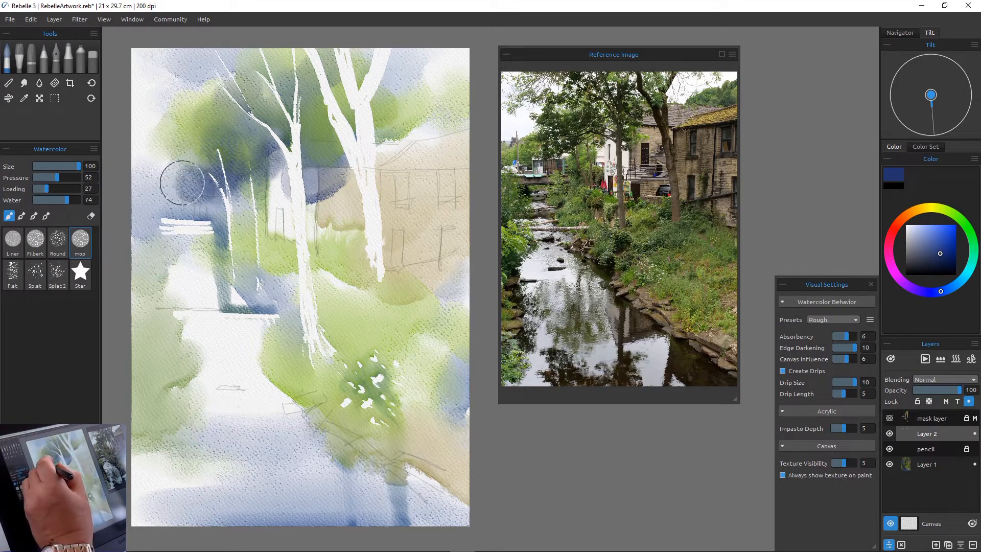
Step: Reduce the mop to size 50 and add smaller dark blue strokes along the left foliage's lower edge and between the topmost branches
key([)
key([)
key([)
key(bracketleft)
key(bracketleft)
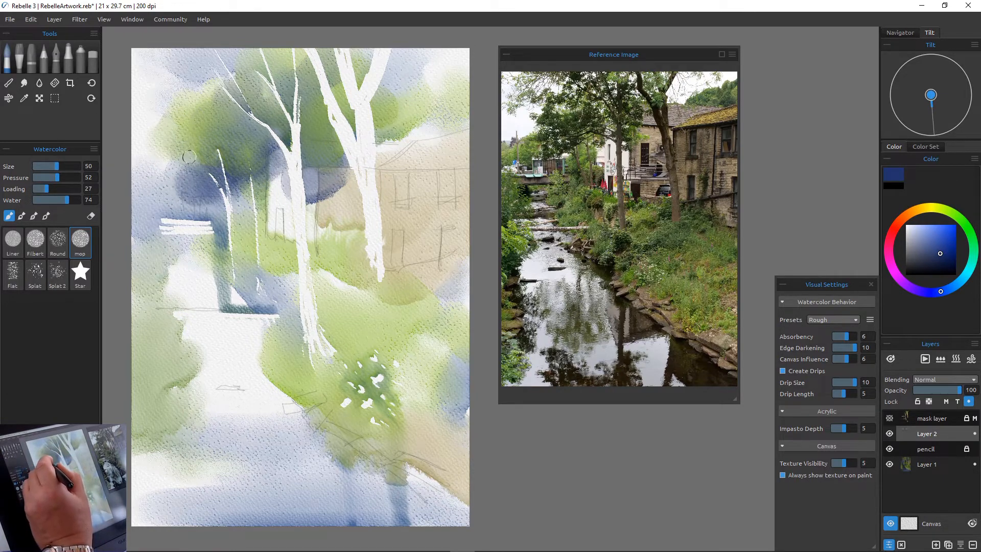
mouse_move(190, 149)
mouse_down()
mouse_move(175, 176)
mouse_move(178, 195)
mouse_move(165, 184)
mouse_move(204, 194)
mouse_move(210, 180)
mouse_move(229, 201)
mouse_move(238, 189)
mouse_move(247, 208)
mouse_up()
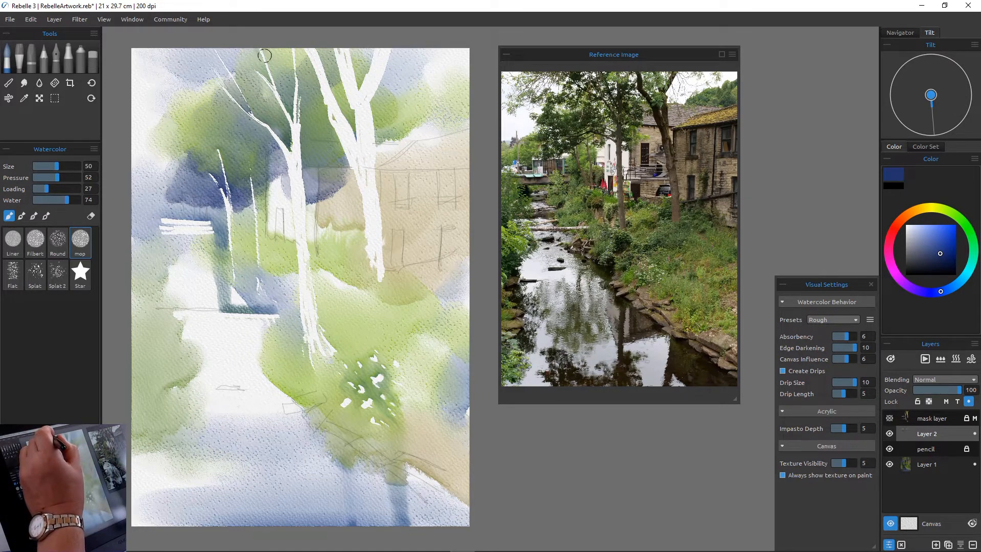
drag(264, 53, 256, 49)
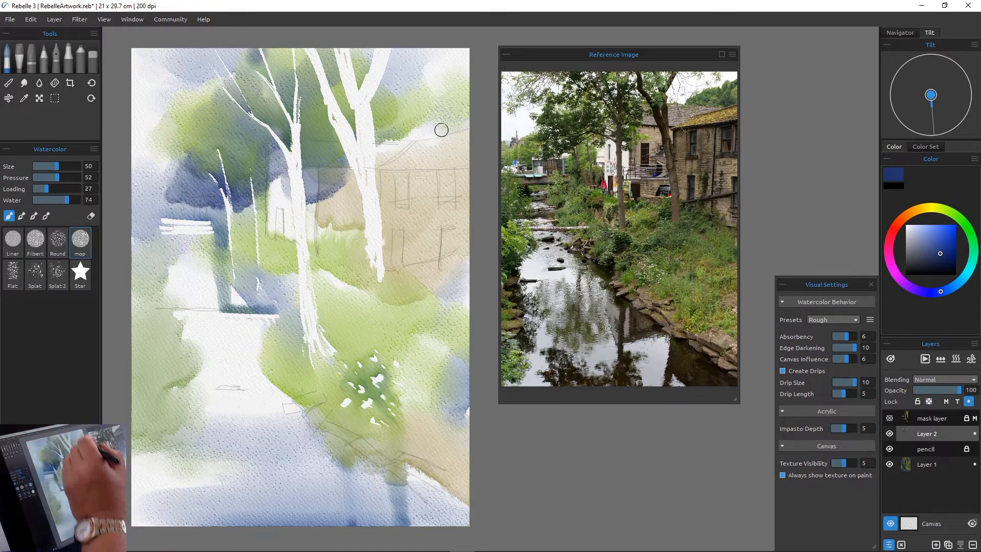
Step: Paint a dark blue trunk below the left foliage and, above the ochre building's roof, a blue hill edged with olive green foliage
click(35, 240)
mouse_move(461, 122)
mouse_down()
mouse_move(435, 120)
mouse_move(474, 126)
mouse_move(411, 135)
mouse_move(451, 105)
mouse_move(466, 111)
mouse_move(468, 95)
mouse_move(457, 120)
mouse_move(433, 121)
mouse_move(418, 142)
mouse_up()
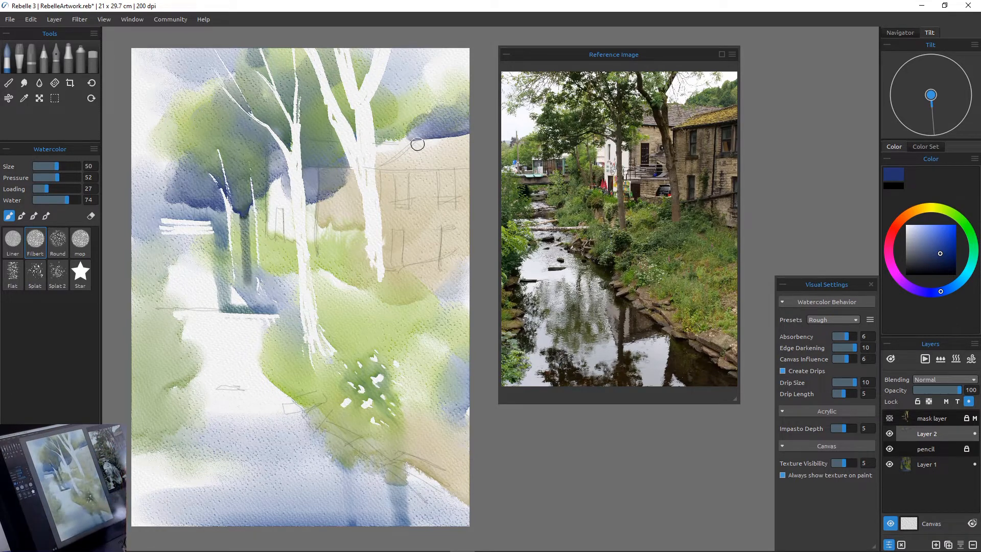
click(939, 208)
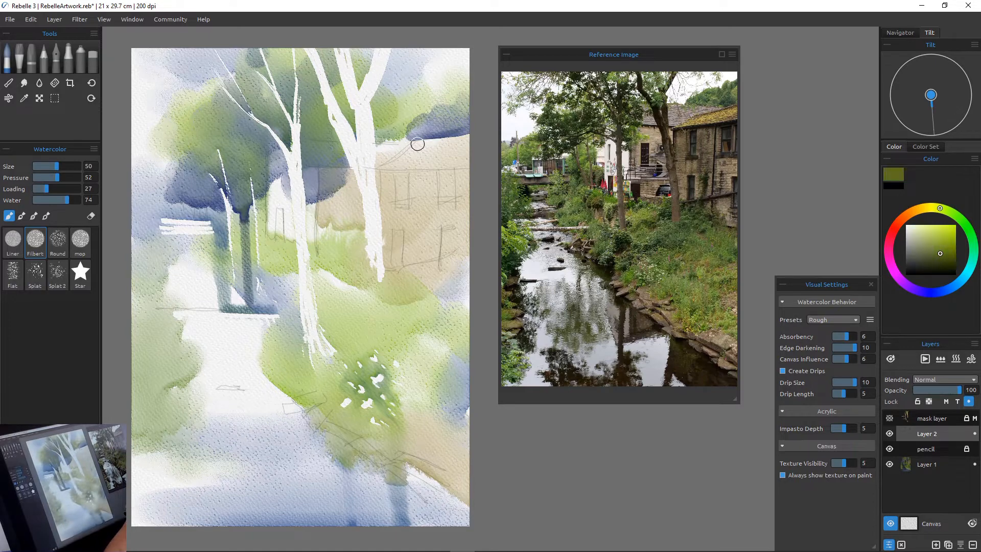
click(80, 239)
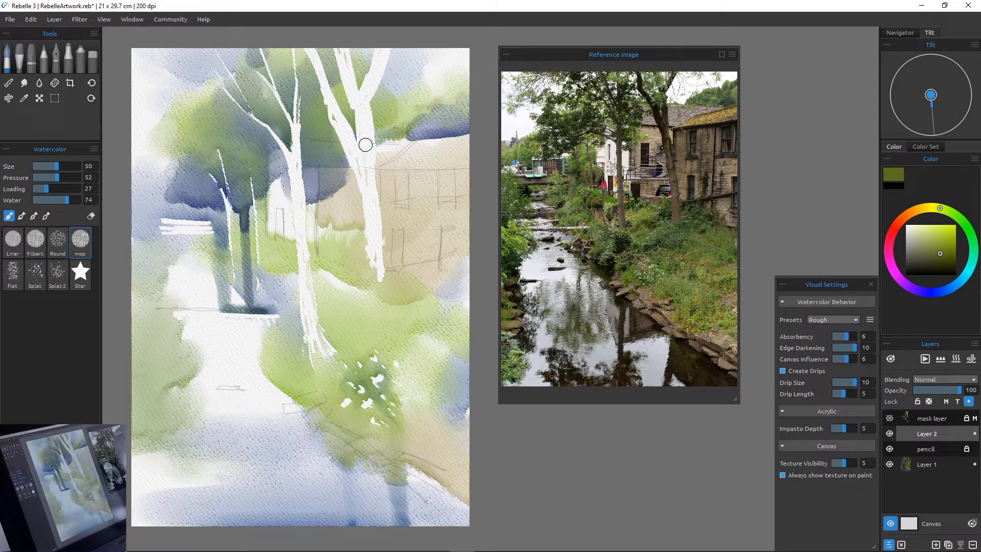
Step: With the Liner brush at size 40 and a blue-grey sampled from the hill, extend the shadow along the roofline toward the main trunk
click(35, 240)
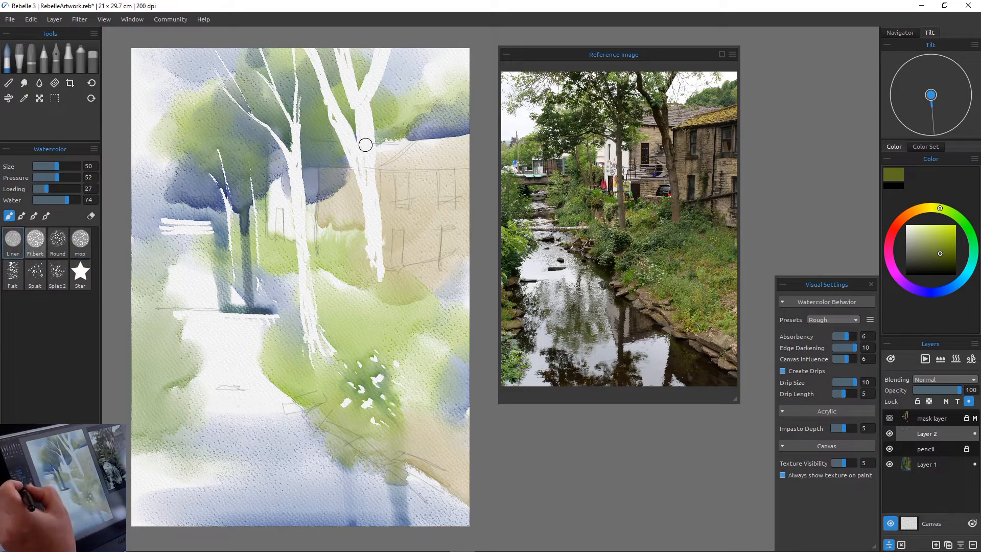
click(13, 240)
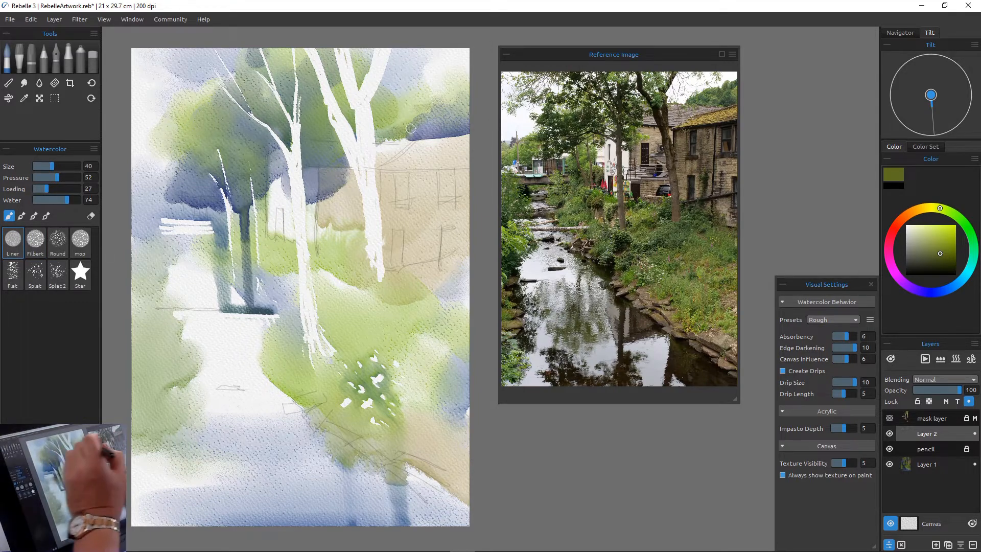
alt+click(411, 125)
alt+click(414, 127)
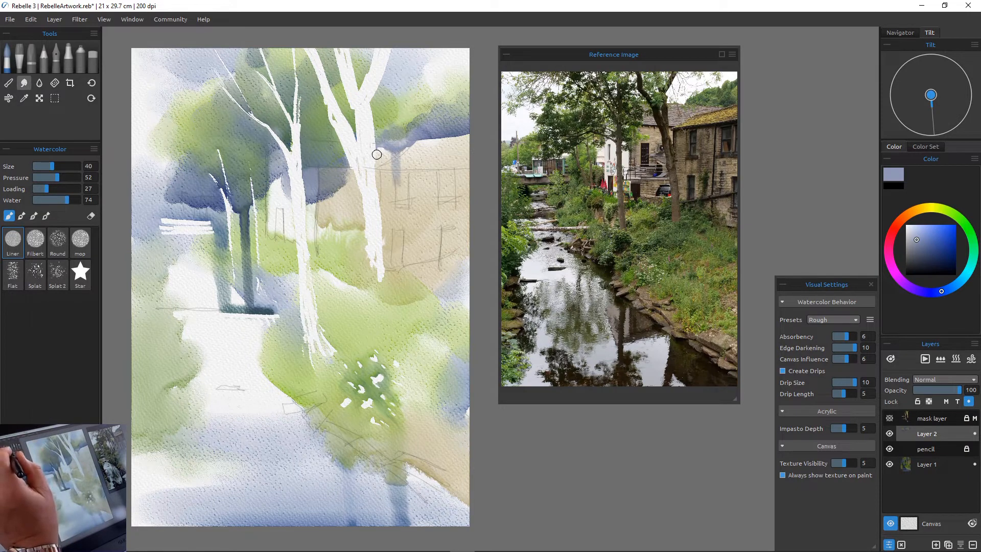
Step: Smudge the blue paint overlapping the second building's upper wall with Smudge 1 at size 100
click(23, 83)
mouse_move(329, 187)
mouse_down()
mouse_move(331, 177)
mouse_move(341, 189)
mouse_move(308, 179)
mouse_move(342, 175)
mouse_move(398, 233)
mouse_move(333, 190)
mouse_move(344, 169)
mouse_move(334, 181)
mouse_move(317, 175)
mouse_move(334, 178)
mouse_up()
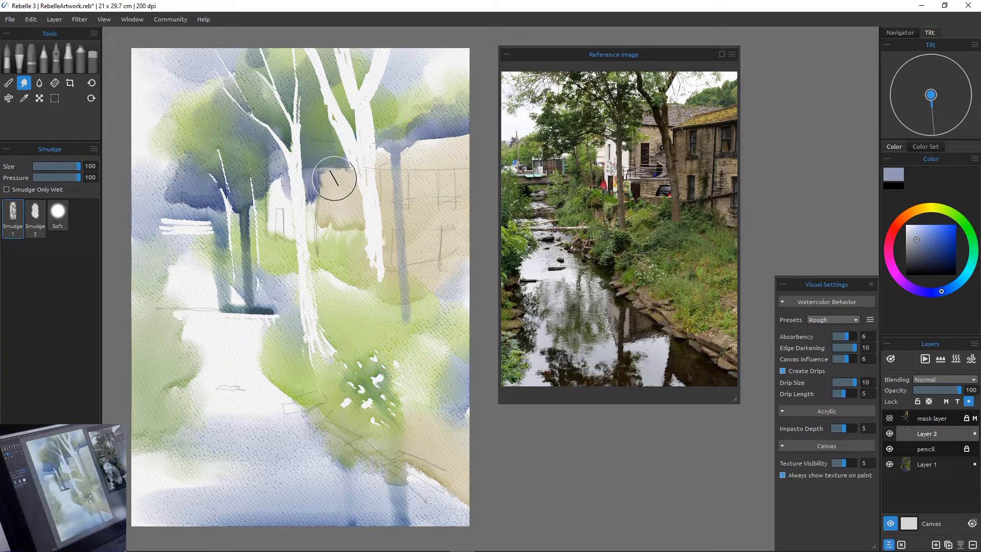
Step: Finish smudging the blue over the second building's upper wall and compare the painting with Layer 2 hidden and shown
mouse_move(335, 178)
mouse_down()
mouse_move(324, 206)
mouse_move(314, 174)
mouse_move(295, 221)
mouse_move(312, 208)
mouse_move(311, 194)
mouse_move(313, 226)
mouse_move(324, 168)
mouse_up()
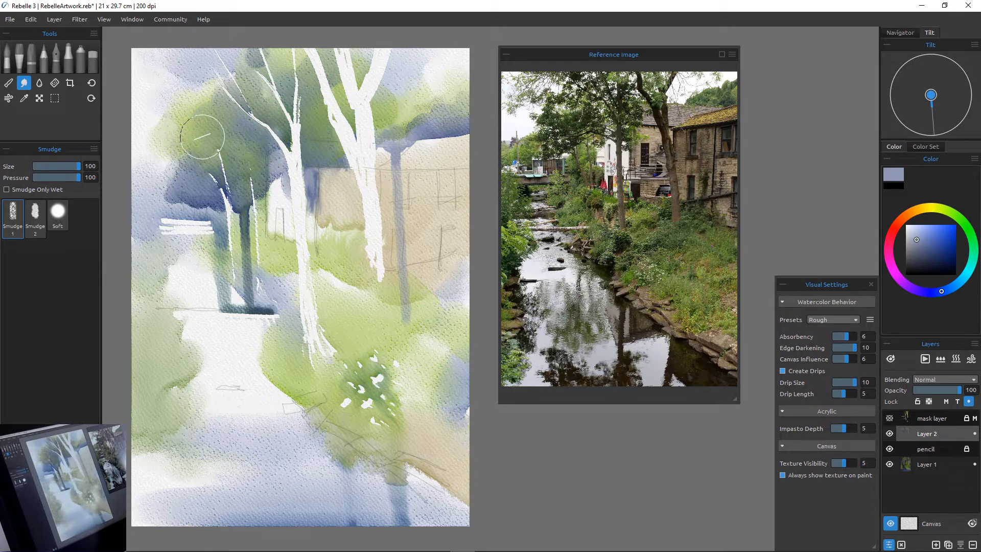
click(888, 433)
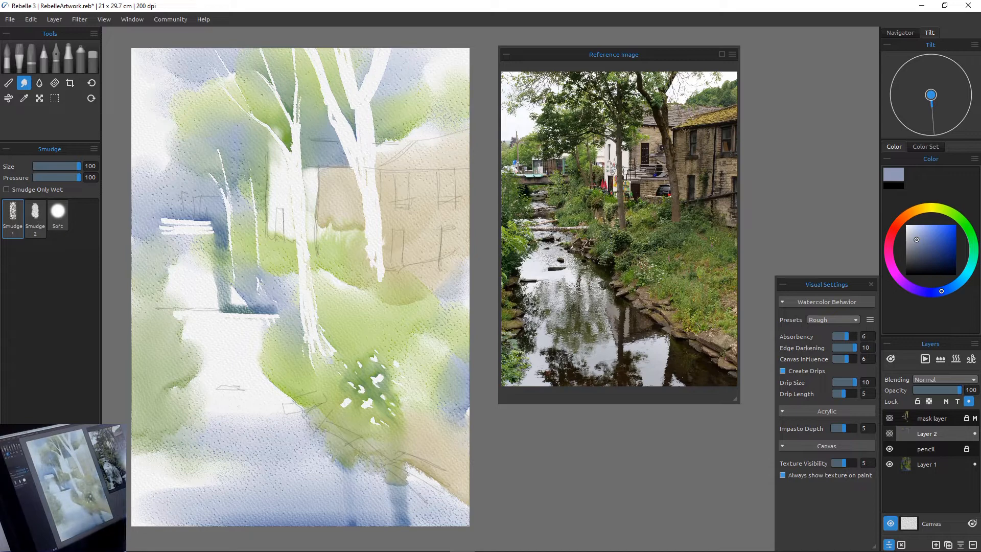
click(889, 433)
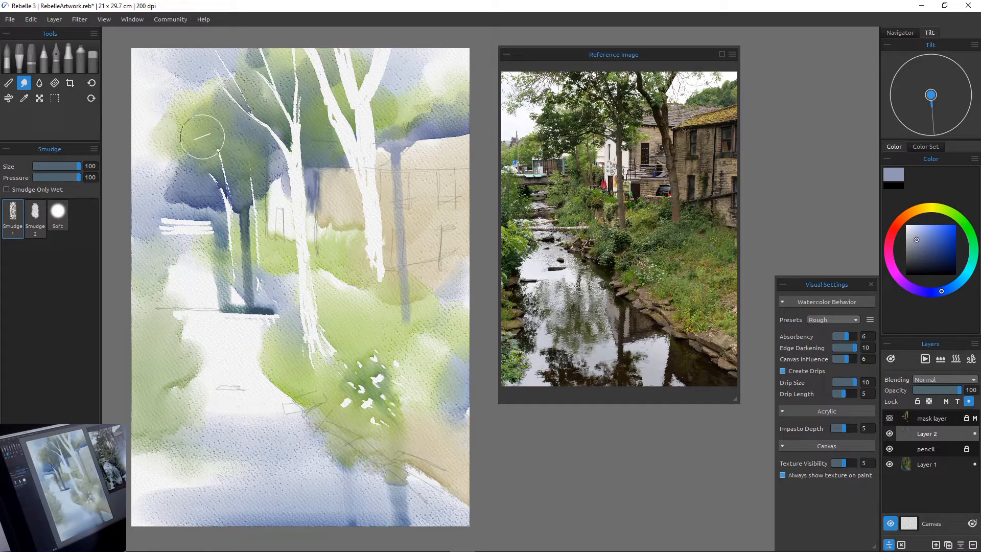
Step: Add a layer above the mask layer and set up the Watercolor Liner in yellow-green with loading 46 and water 40
click(931, 418)
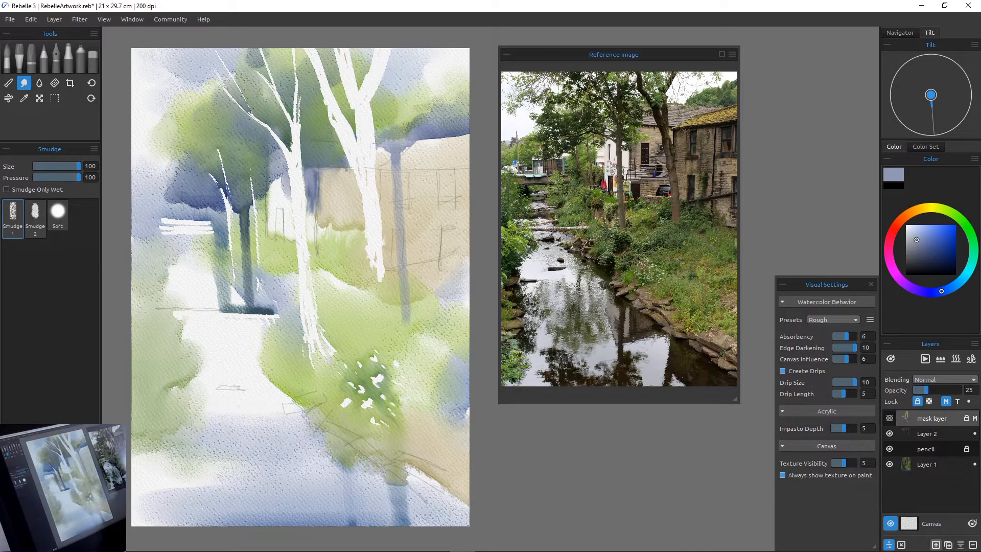
click(935, 544)
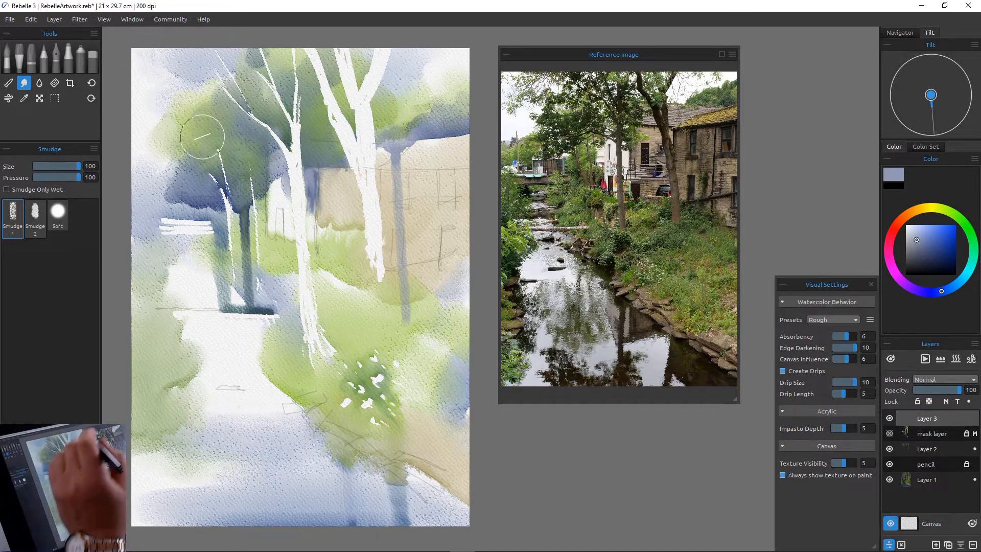
drag(949, 259, 940, 234)
click(947, 211)
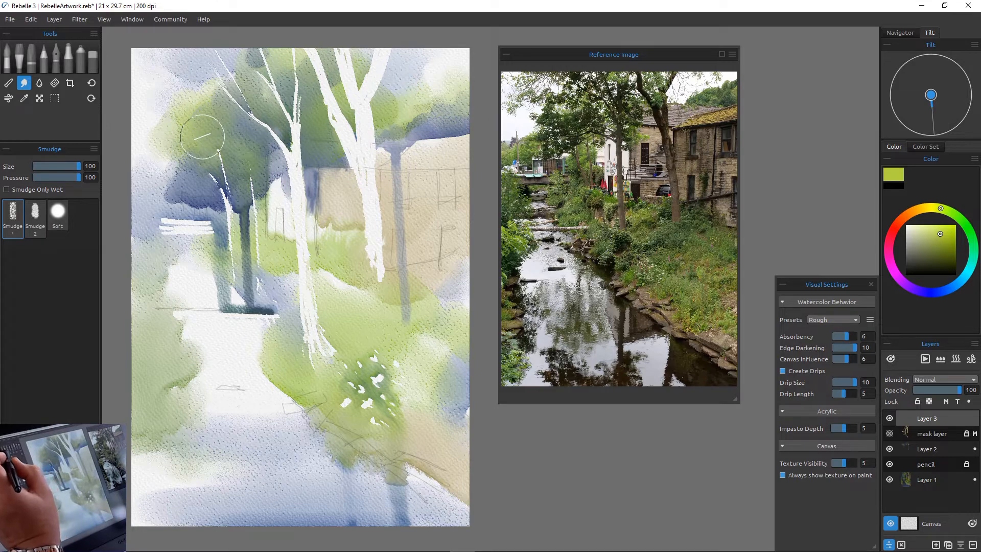
click(7, 57)
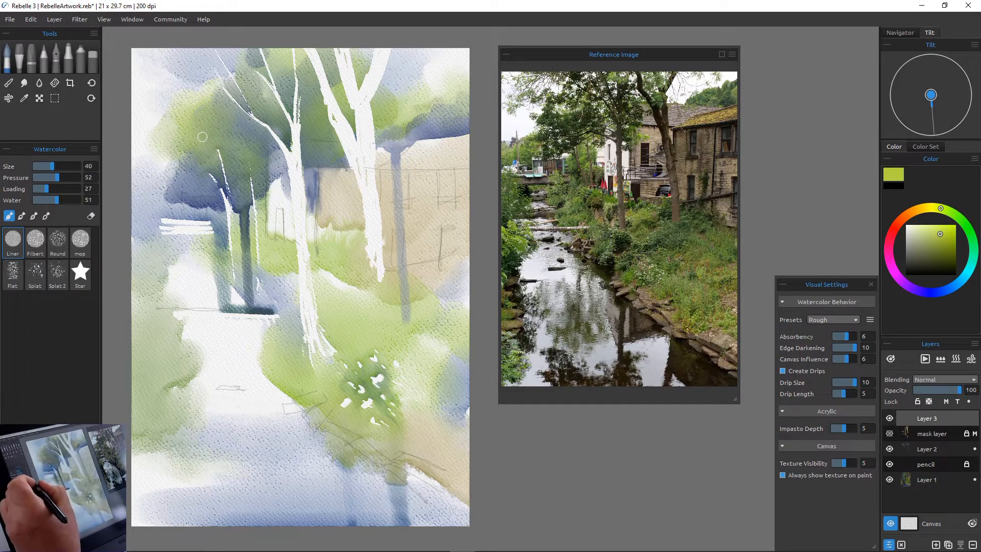
drag(46, 188, 55, 188)
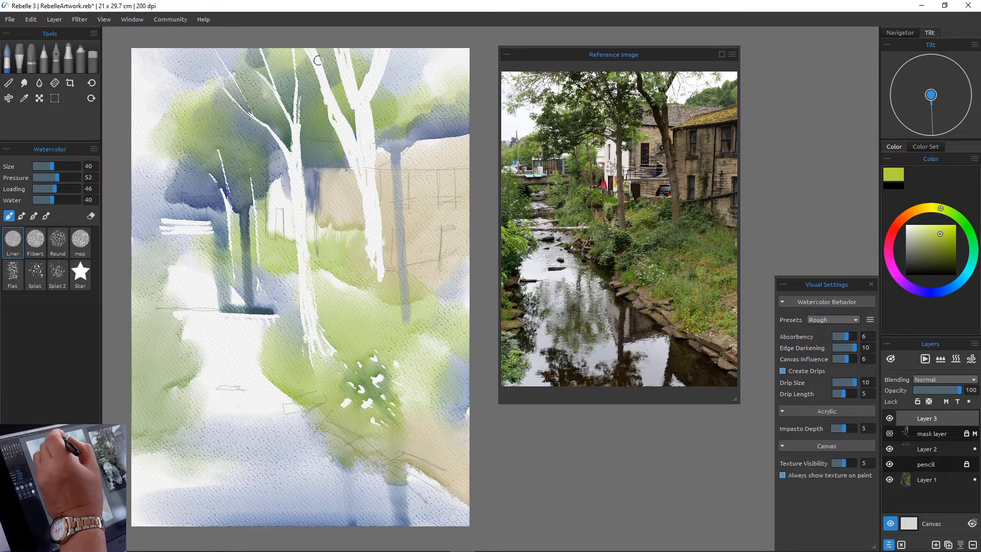
Step: With the Liner at size 80, paint yellow-green foliage over the topmost branches of the central and right-hand trees
key(bracketright)
key(bracketright)
key(bracketright)
key(bracketright)
key(bracketright)
key(bracketleft)
key(bracketleft)
mouse_move(323, 52)
mouse_down()
mouse_move(350, 62)
mouse_move(351, 76)
mouse_move(394, 58)
mouse_up()
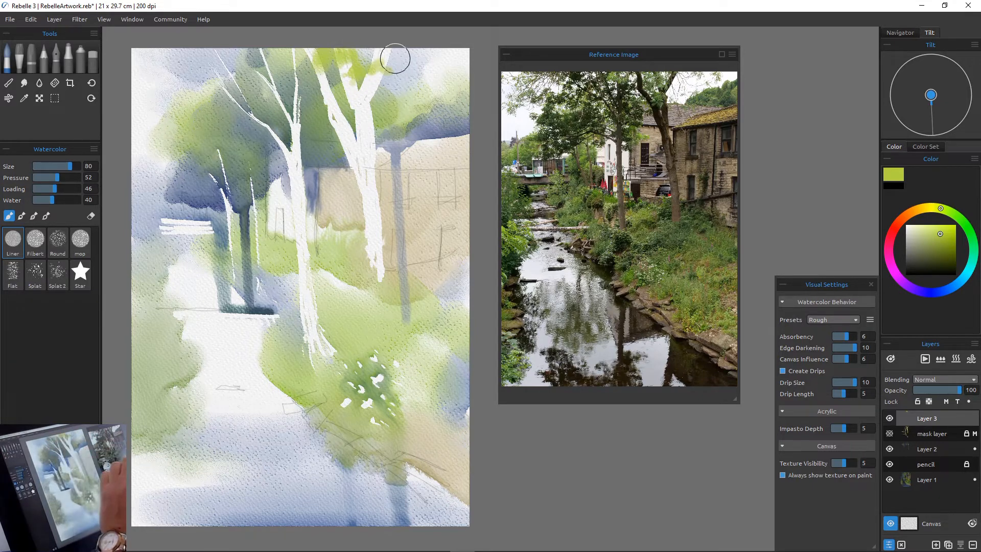
mouse_move(267, 98)
mouse_down()
mouse_move(285, 53)
mouse_move(282, 69)
mouse_move(299, 81)
mouse_move(308, 59)
mouse_move(283, 81)
mouse_move(285, 48)
mouse_move(253, 63)
mouse_move(268, 47)
mouse_move(259, 60)
mouse_move(291, 97)
mouse_up()
mouse_move(353, 107)
mouse_down()
mouse_move(357, 76)
mouse_move(402, 51)
mouse_up()
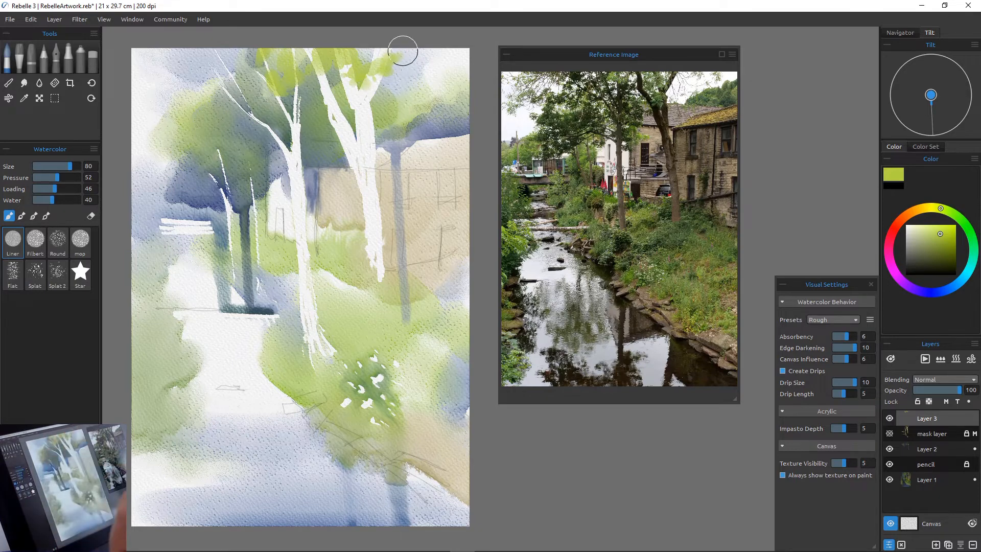
mouse_move(217, 71)
mouse_down()
mouse_move(236, 83)
mouse_move(227, 92)
mouse_move(212, 80)
mouse_move(228, 49)
mouse_move(242, 58)
mouse_up()
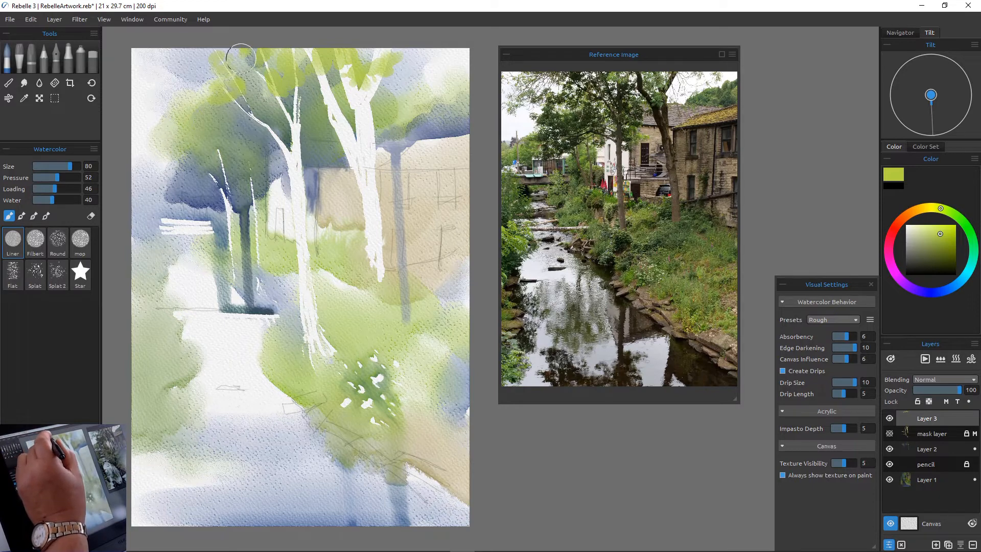
Step: Pick a dark blue and paint foliage shadows across the upper fork of the right-hand tree
click(937, 265)
drag(315, 54, 318, 69)
click(946, 250)
mouse_move(322, 67)
mouse_down()
mouse_move(338, 80)
mouse_move(368, 77)
mouse_up()
mouse_move(370, 77)
mouse_down()
mouse_move(386, 107)
mouse_move(400, 92)
mouse_move(333, 100)
mouse_move(342, 81)
mouse_move(336, 92)
mouse_move(321, 76)
mouse_move(316, 97)
mouse_move(333, 102)
mouse_up()
Step: Enlarge the Liner to size 100 and paint dark blue around the central trunk's upper fork and toward the right-hand tree
click(934, 292)
key(bracketright)
key(bracketright)
key(bracketright)
key(bracketright)
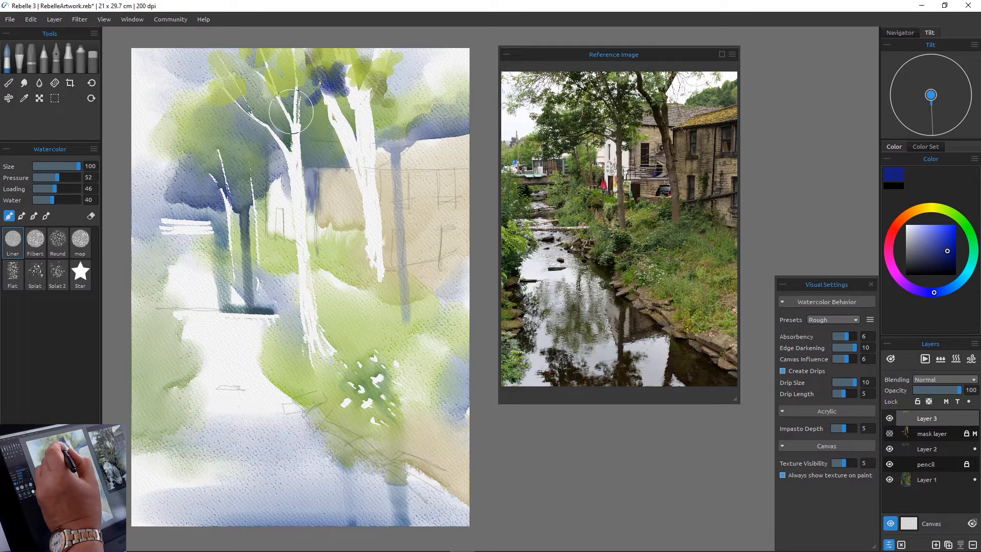
mouse_move(292, 107)
mouse_down()
mouse_move(302, 140)
mouse_move(318, 139)
mouse_move(308, 153)
mouse_move(325, 145)
mouse_move(328, 164)
mouse_move(314, 143)
mouse_move(319, 119)
mouse_move(316, 135)
mouse_move(338, 138)
mouse_up()
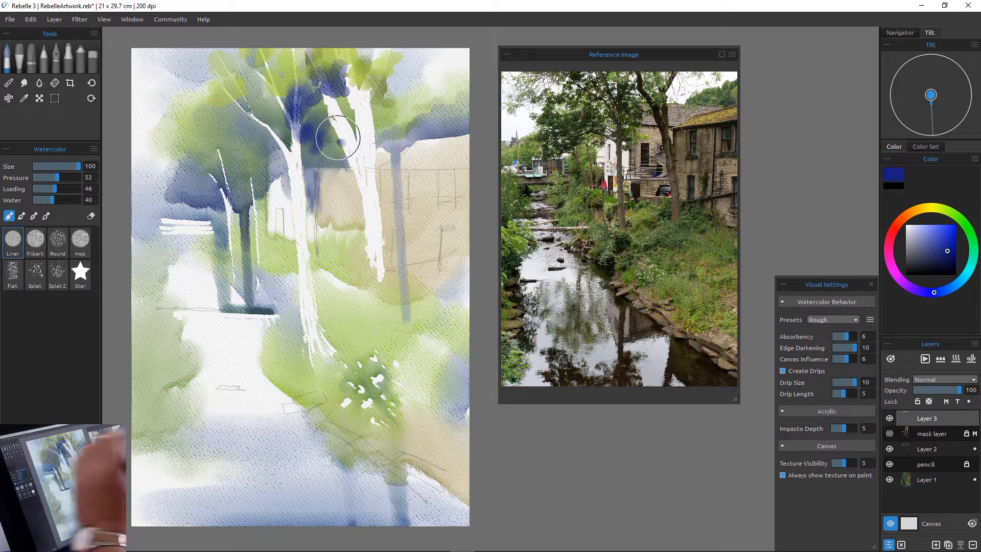
Step: Add dark blue around the central tree's left branches and, at size 70, dab it over the left foliage
mouse_move(251, 113)
mouse_down()
mouse_move(263, 117)
mouse_move(258, 131)
mouse_move(231, 106)
mouse_move(223, 117)
mouse_up()
key(bracketleft)
key(bracketleft)
key(bracketleft)
mouse_move(201, 156)
mouse_down()
mouse_move(230, 165)
mouse_move(243, 145)
mouse_move(251, 171)
mouse_move(266, 167)
mouse_move(258, 190)
mouse_move(220, 193)
mouse_move(223, 175)
mouse_move(181, 174)
mouse_move(192, 141)
mouse_up()
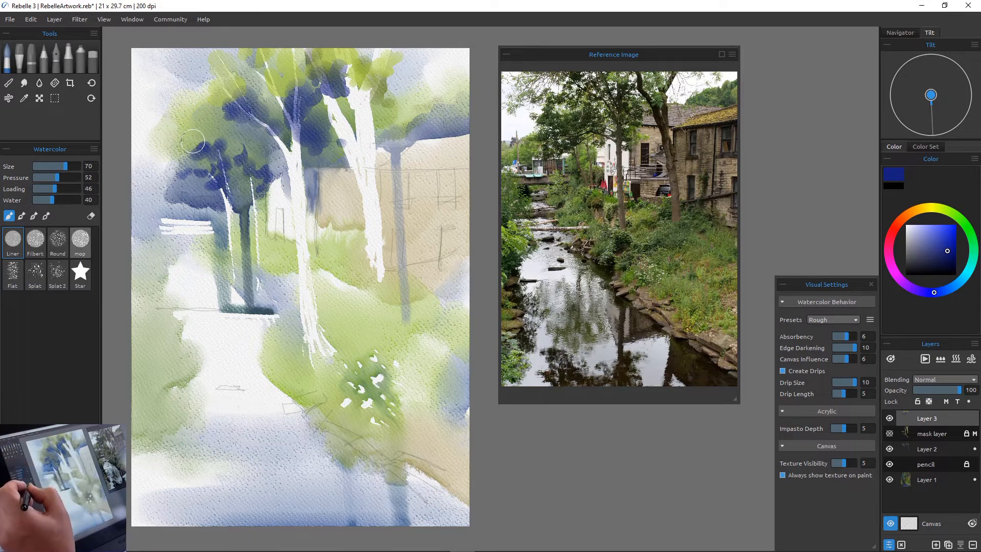
Step: Switch to the Round brush at size 90 and broaden the dark blue shadow across the left tree's foliage
click(80, 240)
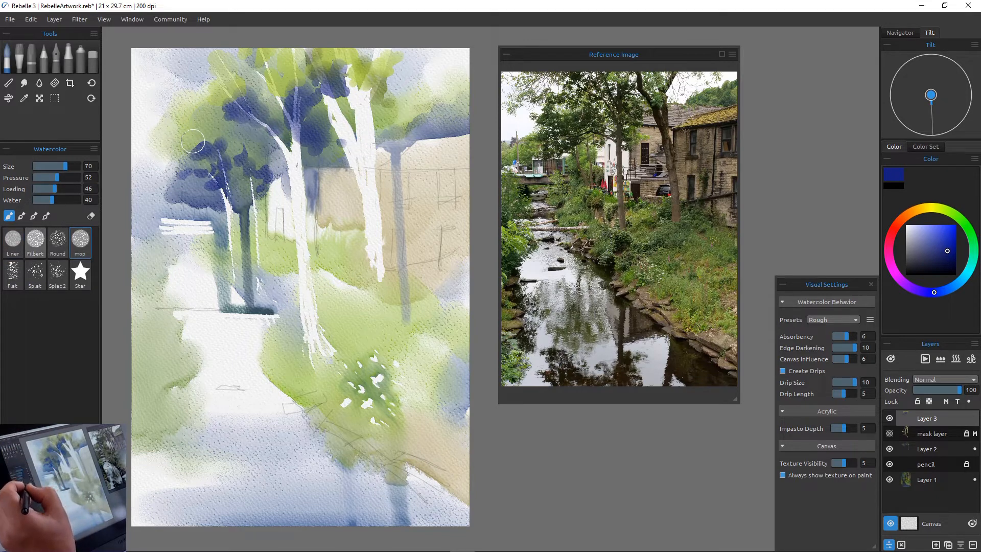
click(58, 240)
key(])
mouse_move(236, 142)
mouse_down()
mouse_move(260, 126)
mouse_move(289, 150)
mouse_move(266, 162)
mouse_move(222, 120)
mouse_move(234, 129)
mouse_move(218, 141)
mouse_move(219, 108)
mouse_move(206, 149)
mouse_up()
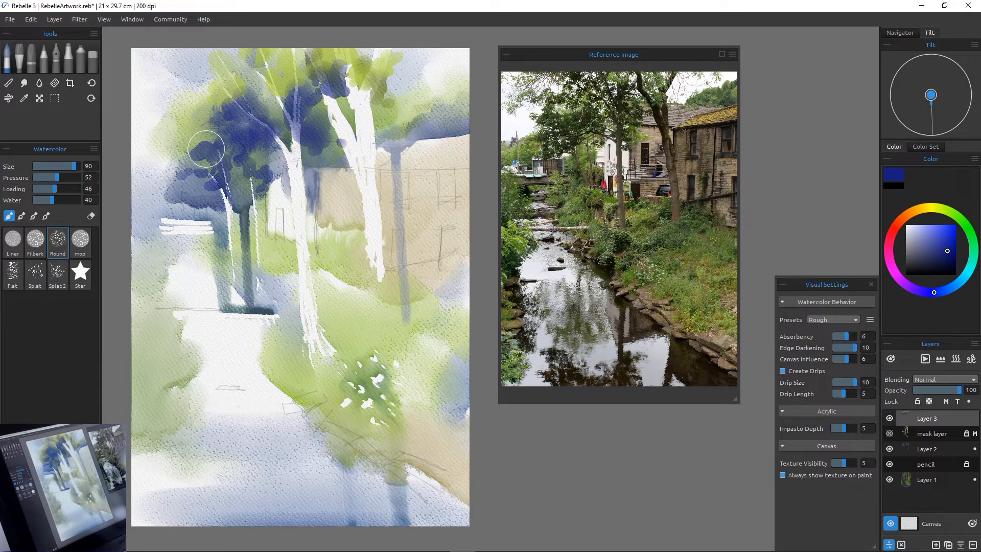
Step: Add dark blue foliage above the second building's roof, over the right-hand treetop and across the upper-left canopy
mouse_move(312, 164)
mouse_down()
mouse_move(313, 147)
mouse_move(340, 168)
mouse_up()
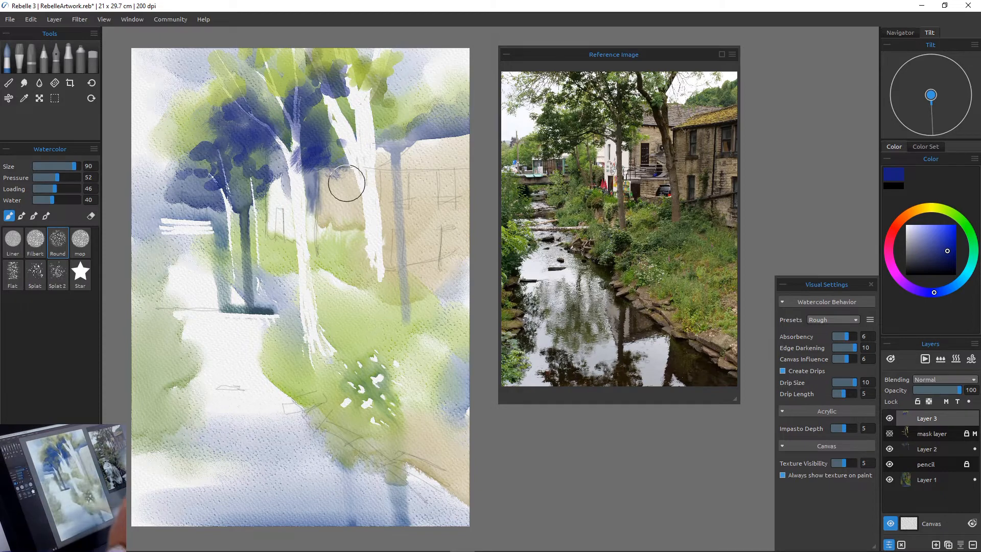
mouse_move(358, 102)
mouse_down()
mouse_move(346, 80)
mouse_move(392, 86)
mouse_move(369, 93)
mouse_move(334, 74)
mouse_up()
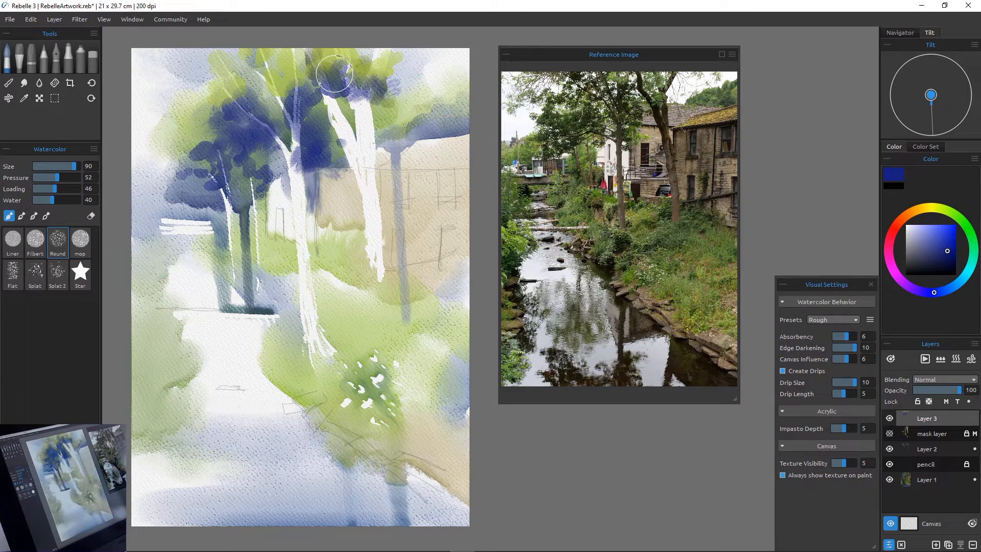
mouse_move(219, 48)
mouse_down()
mouse_move(210, 53)
mouse_move(234, 44)
mouse_move(267, 69)
mouse_move(193, 44)
mouse_move(186, 72)
mouse_up()
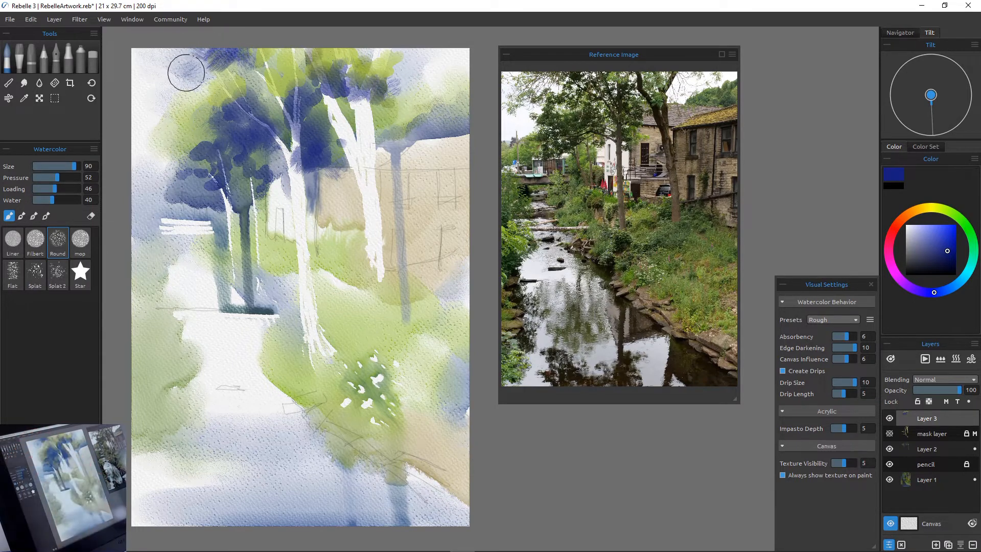
Step: Paint a dark blue bush at the base of the right-hand trunk, reducing the Round brush to size 60
mouse_move(370, 244)
mouse_down()
mouse_move(347, 274)
mouse_move(375, 270)
mouse_move(348, 274)
mouse_up()
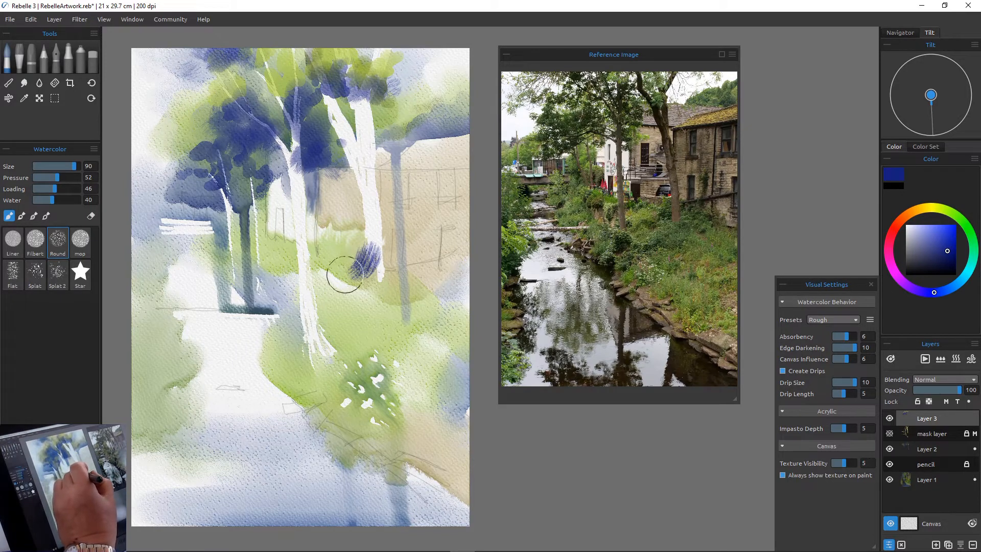
key(bracketleft)
key(bracketleft)
key(bracketleft)
mouse_move(341, 282)
mouse_down()
mouse_move(360, 270)
mouse_move(388, 279)
mouse_up()
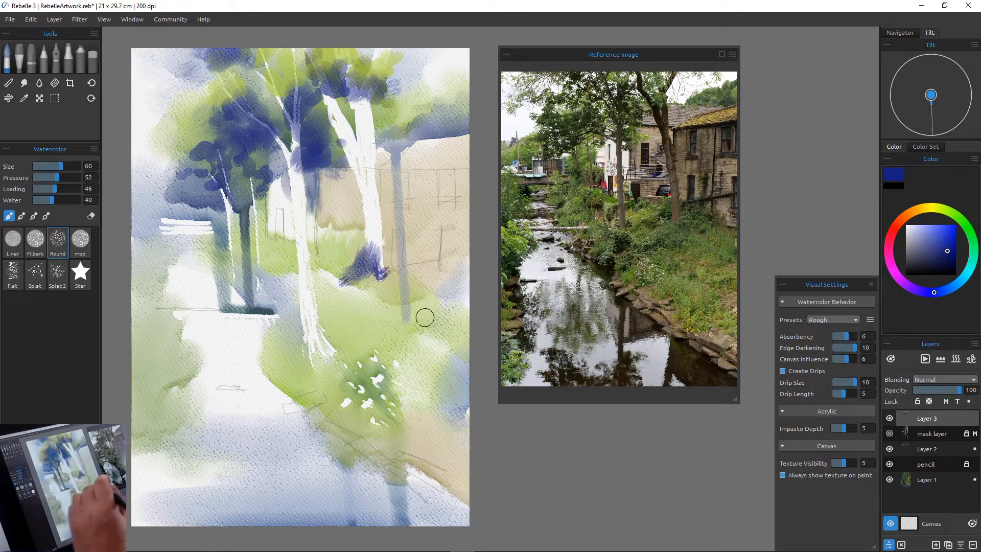
Step: Raise the brush's water to 66 and extend the dark blue bushes to both sides of the right-hand trunk's base
key(shift+bracketleft)
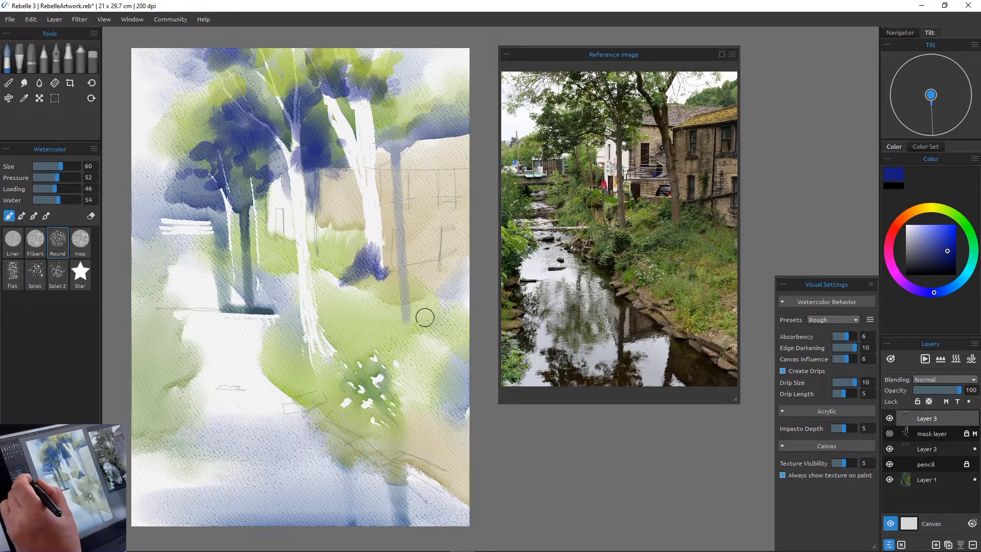
key(shift+bracketleft)
key(shift+bracketleft)
key(shift+bracketleft)
mouse_move(330, 276)
mouse_down()
mouse_move(348, 264)
mouse_move(321, 266)
mouse_move(317, 282)
mouse_move(354, 255)
mouse_move(404, 275)
mouse_move(409, 294)
mouse_move(410, 270)
mouse_move(422, 289)
mouse_up()
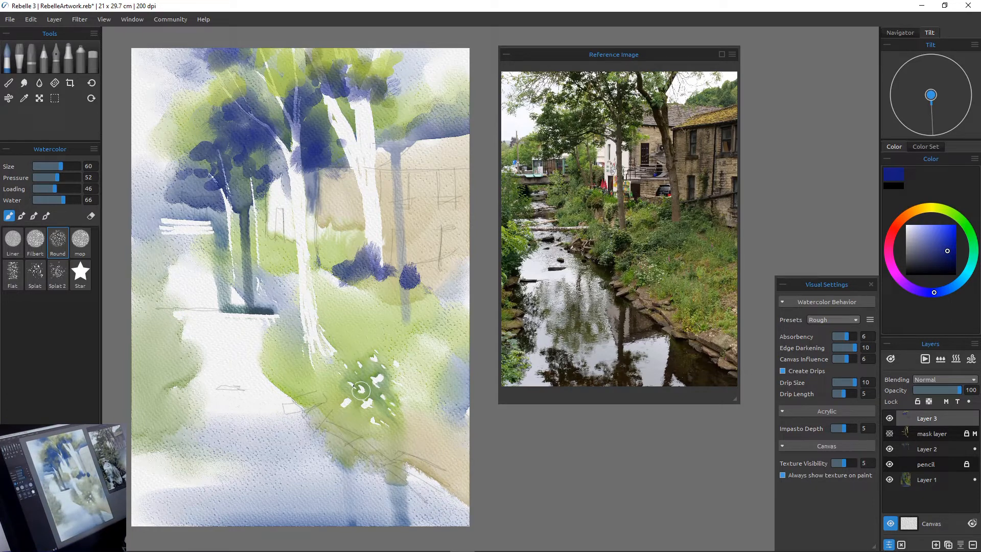
drag(375, 251, 378, 259)
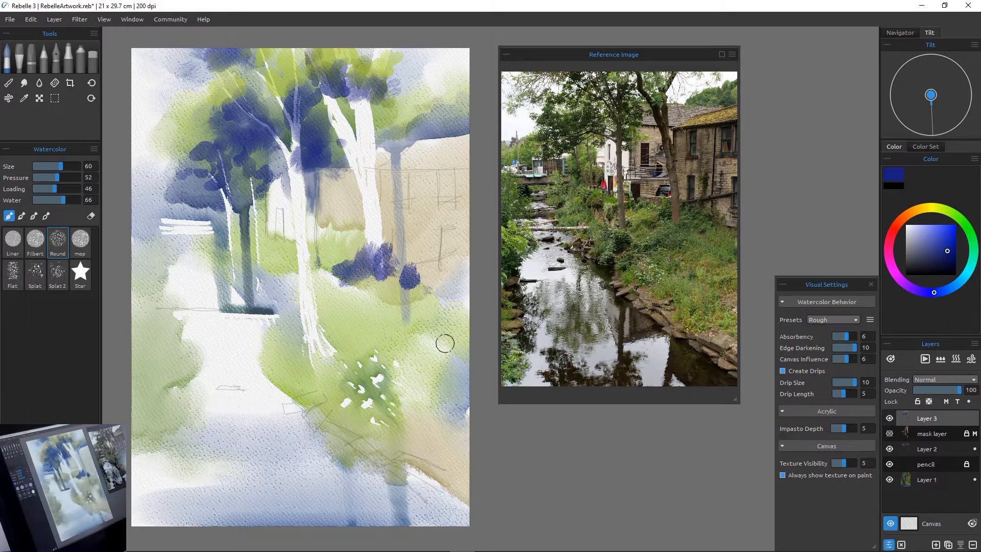
key(ctrl+z)
key(ctrl+z)
key(ctrl+z)
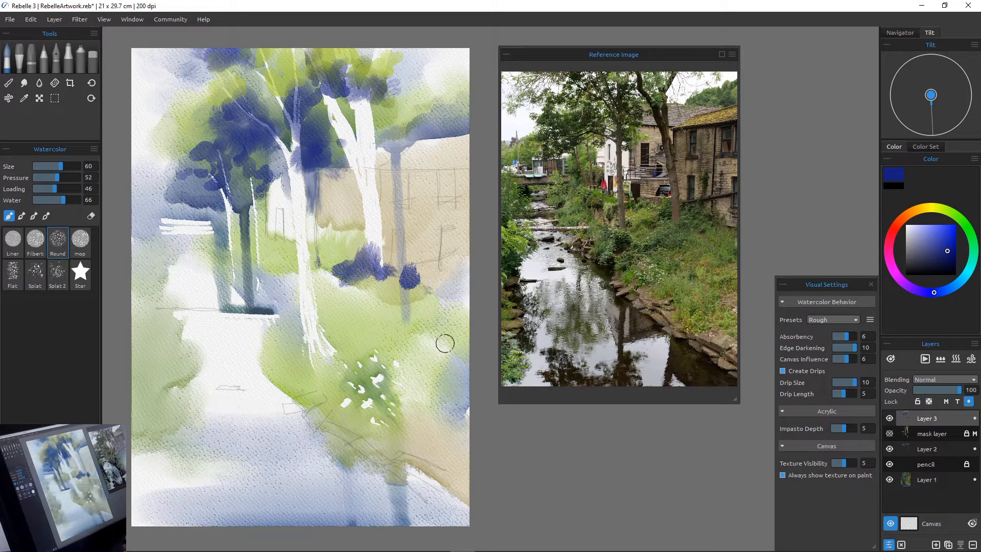
Step: Join the dark blue bushes beside the right-hand trunk and continue the row leftward past the central trunk
drag(388, 250, 407, 276)
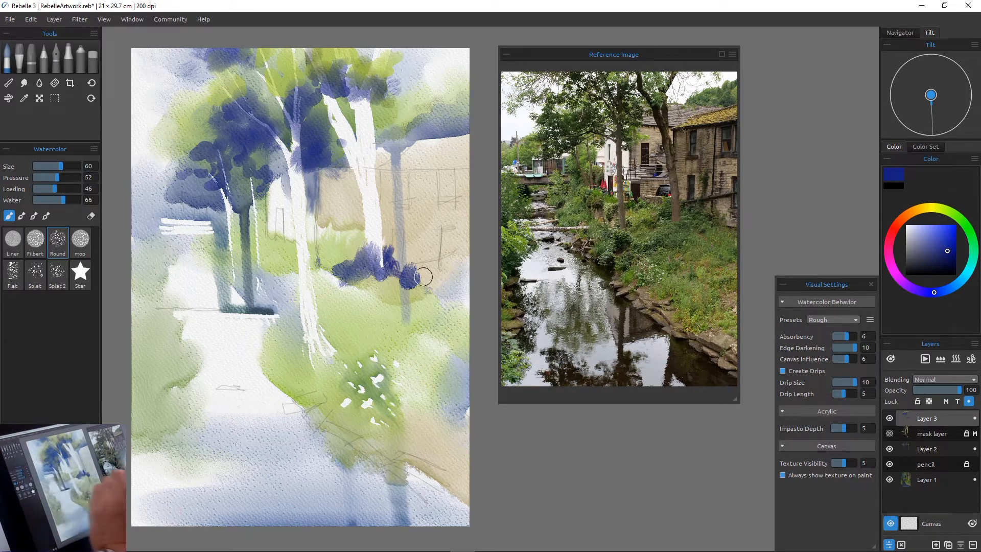
mouse_move(359, 244)
mouse_down()
mouse_move(312, 260)
mouse_move(329, 259)
mouse_move(287, 275)
mouse_up()
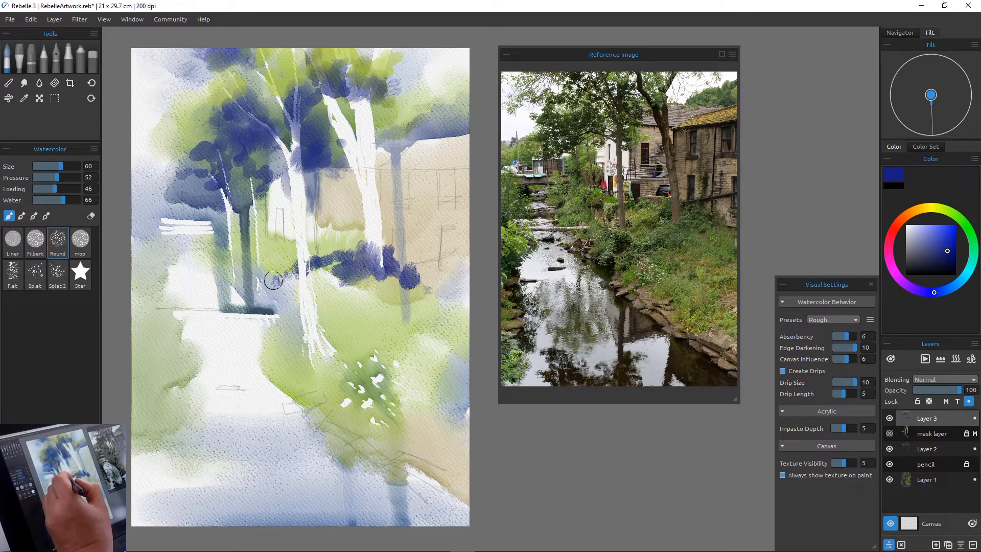
drag(273, 265, 287, 266)
Step: Pick a medium green and paint shrubs behind the central trunk and foliage around the white bridge on the left bank
click(959, 218)
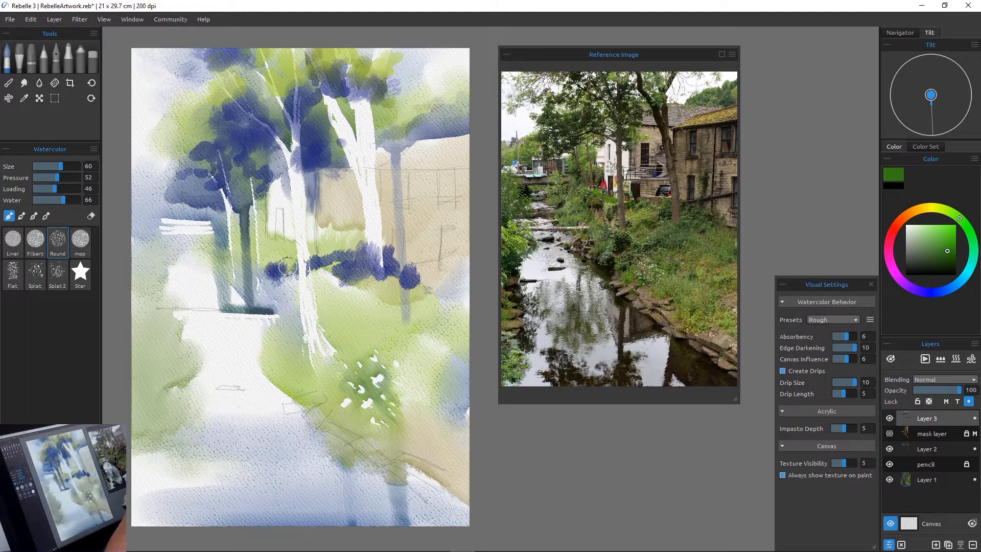
click(941, 243)
mouse_move(287, 266)
mouse_down()
mouse_move(331, 245)
mouse_move(265, 259)
mouse_move(254, 244)
mouse_move(269, 243)
mouse_move(209, 268)
mouse_move(228, 246)
mouse_up()
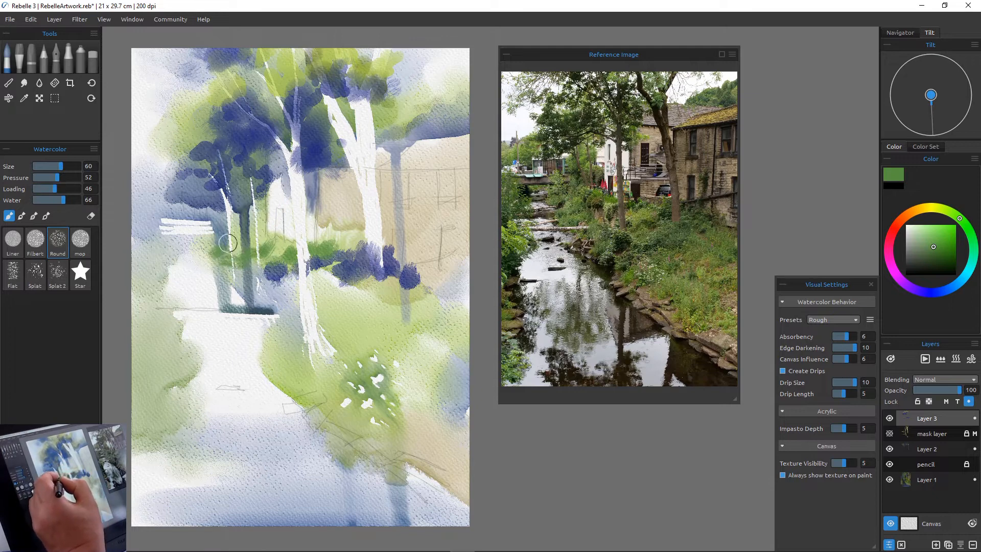
mouse_move(150, 229)
mouse_down()
mouse_move(176, 264)
mouse_move(148, 239)
mouse_move(148, 218)
mouse_move(132, 218)
mouse_move(157, 219)
mouse_move(188, 202)
mouse_move(198, 221)
mouse_move(200, 205)
mouse_move(223, 221)
mouse_move(224, 208)
mouse_move(245, 254)
mouse_up()
drag(191, 206, 177, 200)
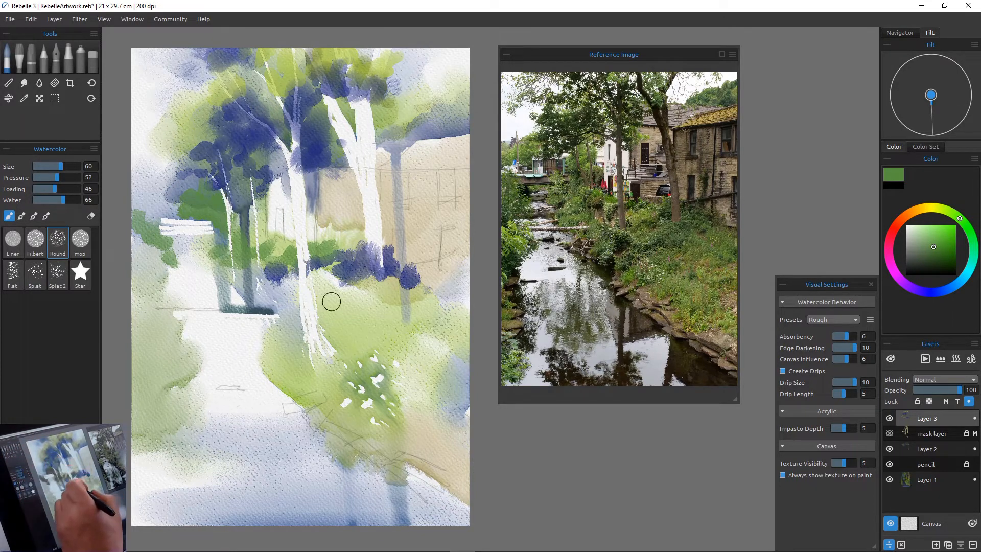
Step: Enlarge the Round brush to size 100 and paint a broad band of green bushes across the right bank
click(377, 291)
key(bracketright)
key(bracketright)
key(bracketright)
key(bracketright)
mouse_move(374, 296)
mouse_down()
mouse_move(393, 306)
mouse_move(360, 292)
mouse_move(357, 319)
mouse_move(377, 328)
mouse_move(337, 323)
mouse_up()
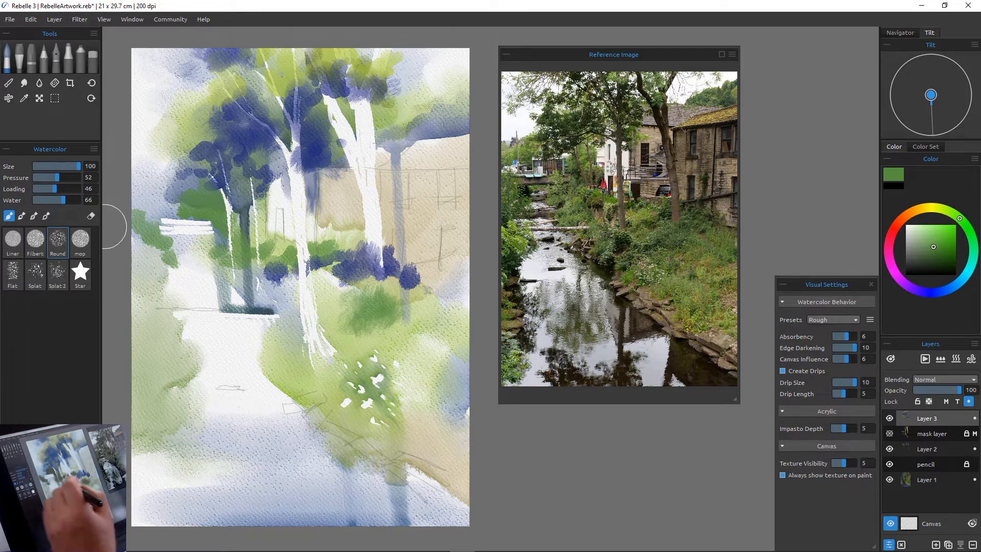
mouse_move(405, 318)
mouse_down()
mouse_move(434, 304)
mouse_move(431, 283)
mouse_move(439, 308)
mouse_move(478, 309)
mouse_up()
mouse_move(281, 333)
mouse_down()
mouse_move(324, 307)
mouse_move(329, 328)
mouse_move(311, 347)
mouse_move(280, 345)
mouse_move(299, 386)
mouse_move(308, 353)
mouse_move(300, 369)
mouse_move(387, 349)
mouse_move(401, 330)
mouse_move(405, 286)
mouse_move(435, 312)
mouse_move(494, 315)
mouse_up()
Step: Pick a muted blue and paint shadows beneath the green bushes and around the masked white flowers on the right bank
click(943, 290)
drag(932, 246, 933, 248)
mouse_move(388, 338)
mouse_down()
mouse_move(416, 317)
mouse_move(445, 332)
mouse_move(391, 347)
mouse_move(376, 321)
mouse_move(368, 341)
mouse_move(355, 341)
mouse_move(378, 376)
mouse_move(392, 354)
mouse_move(416, 385)
mouse_move(459, 398)
mouse_up()
mouse_move(412, 342)
mouse_down()
mouse_move(443, 322)
mouse_move(458, 343)
mouse_up()
mouse_move(345, 357)
mouse_down()
mouse_move(323, 357)
mouse_move(312, 383)
mouse_up()
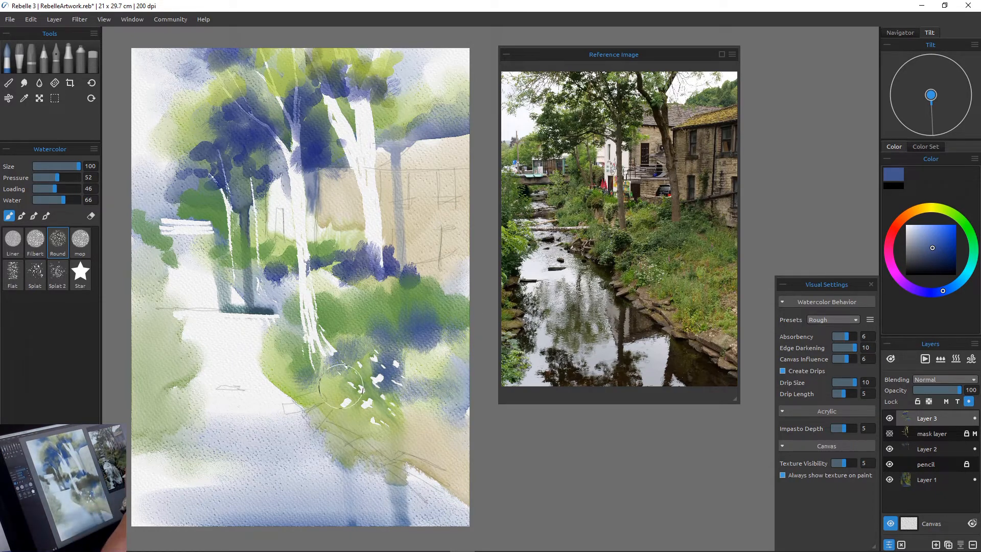
Step: Pick an orange-ochre and paint the right bank's ground around and below the masked white flowers
click(912, 211)
click(942, 232)
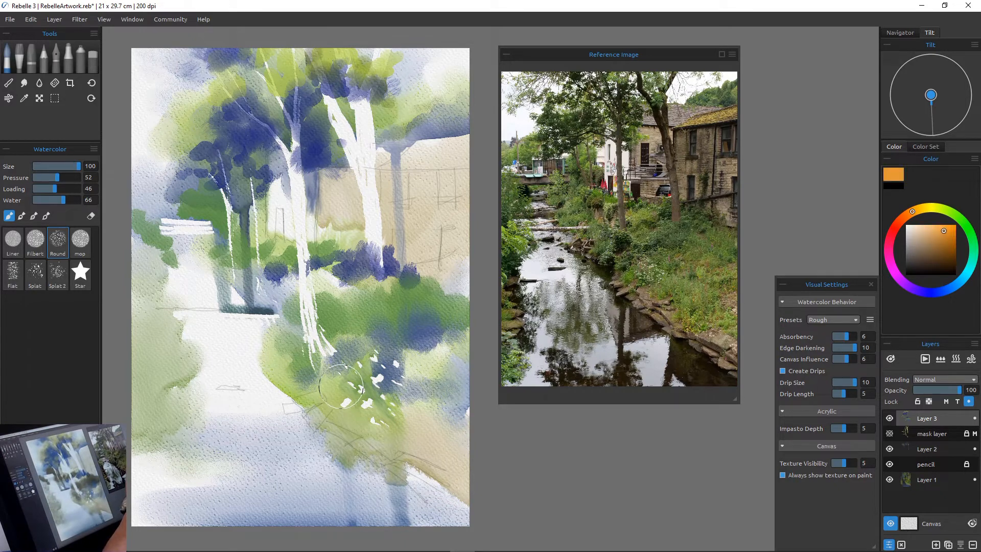
mouse_move(390, 394)
mouse_down()
mouse_move(426, 402)
mouse_move(415, 408)
mouse_move(393, 382)
mouse_move(373, 397)
mouse_move(360, 392)
mouse_move(373, 335)
mouse_move(339, 386)
mouse_move(338, 426)
mouse_move(407, 486)
mouse_move(407, 437)
mouse_move(366, 447)
mouse_move(409, 477)
mouse_move(408, 460)
mouse_move(467, 488)
mouse_move(439, 436)
mouse_move(459, 466)
mouse_move(471, 418)
mouse_move(438, 432)
mouse_move(373, 427)
mouse_up()
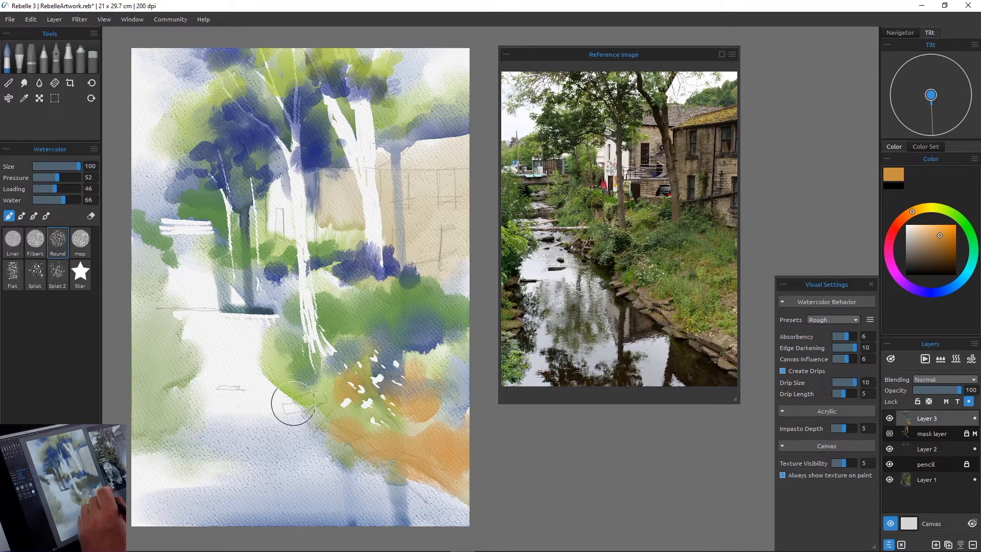
mouse_move(302, 362)
mouse_down()
mouse_move(308, 381)
mouse_move(322, 369)
mouse_move(338, 381)
mouse_move(337, 403)
mouse_up()
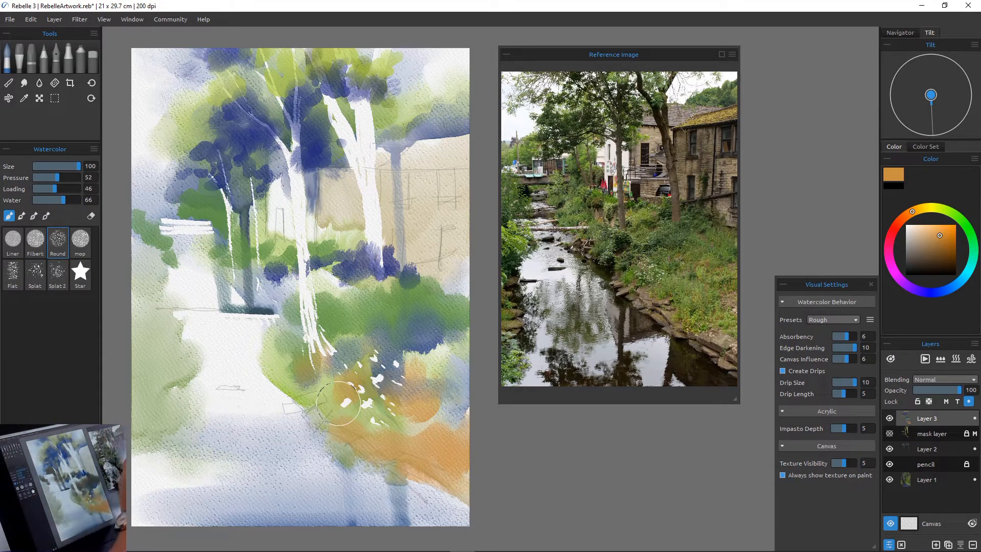
Step: Pick a brown and paint the shadow band under the stone building's eaves with the Filbert brush at size 50
click(932, 253)
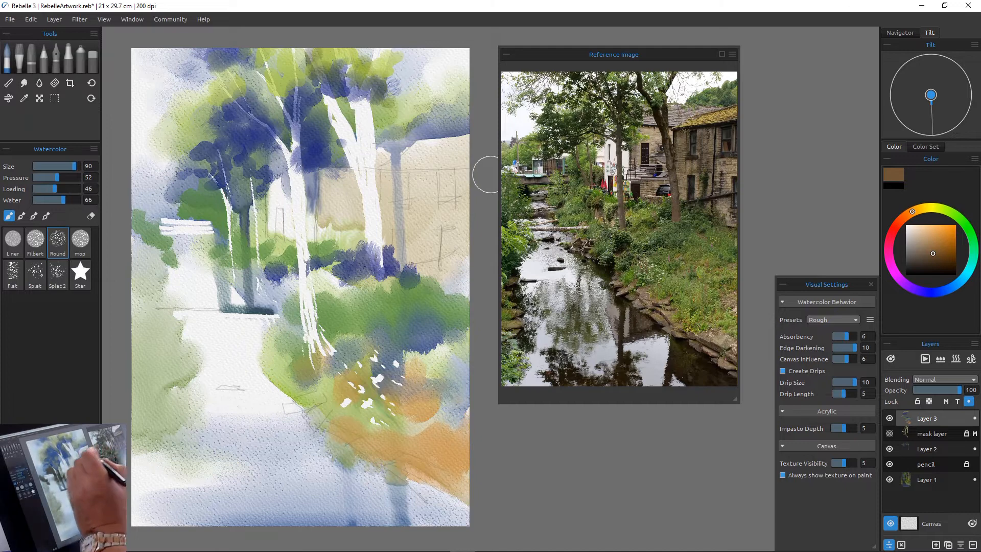
click(35, 239)
key([)
key([)
key([)
key([)
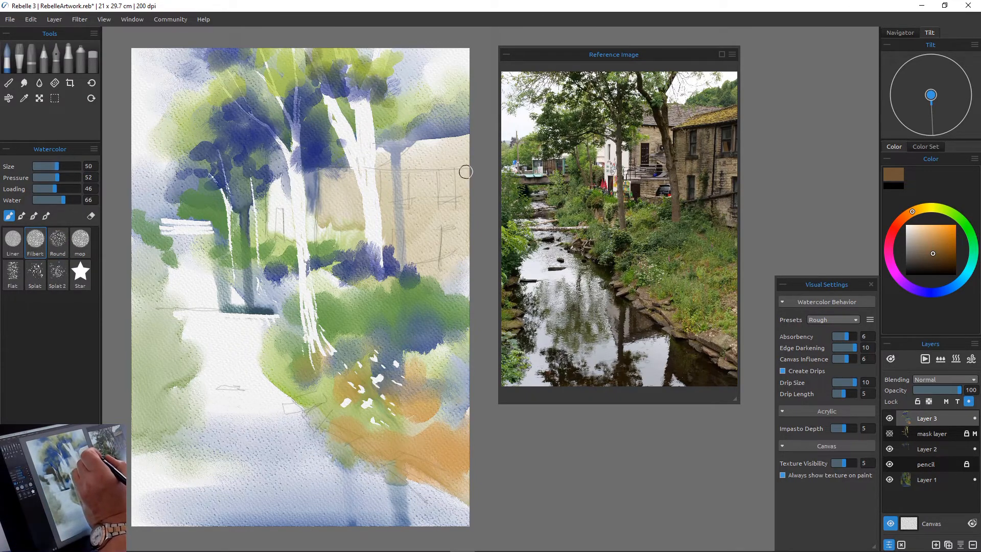
mouse_move(450, 173)
mouse_down()
mouse_move(379, 179)
mouse_move(417, 174)
mouse_up()
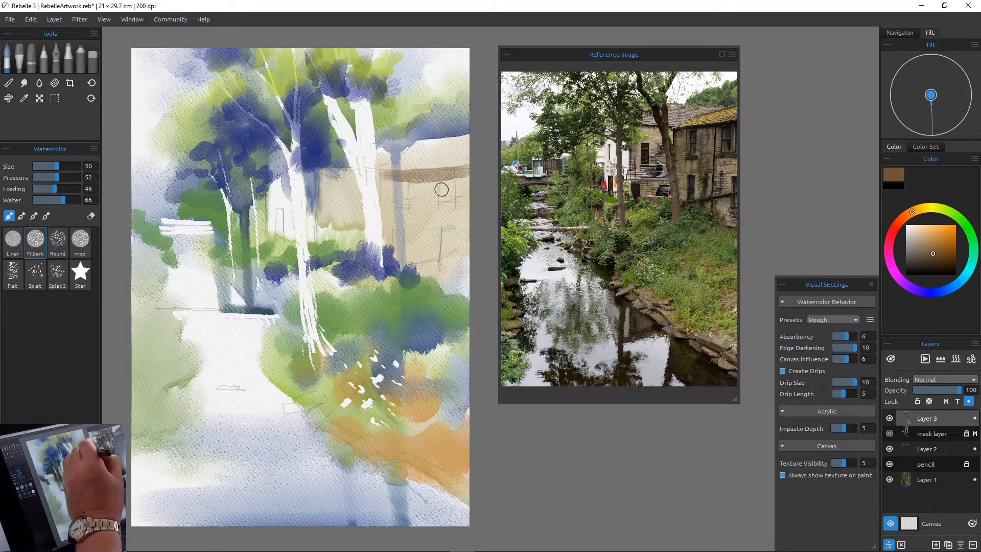
Step: Reduce the Filbert brush to size 30 and paint the stone building's upper and lower windows brown
mouse_move(444, 183)
mouse_down()
mouse_move(415, 201)
mouse_move(397, 190)
mouse_up()
key([)
key([)
key([)
key([)
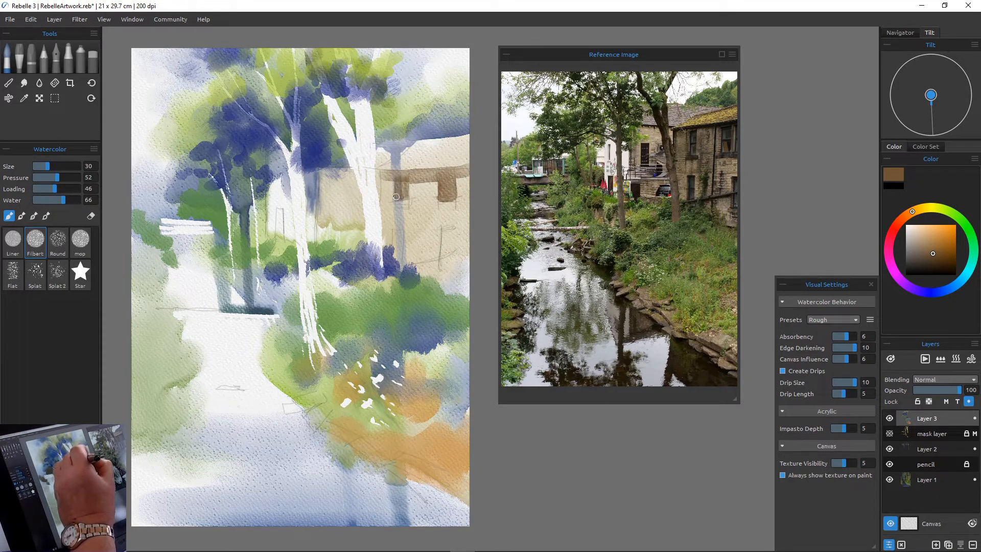
mouse_move(451, 228)
mouse_down()
mouse_move(452, 258)
mouse_move(442, 258)
mouse_up()
drag(402, 230, 400, 257)
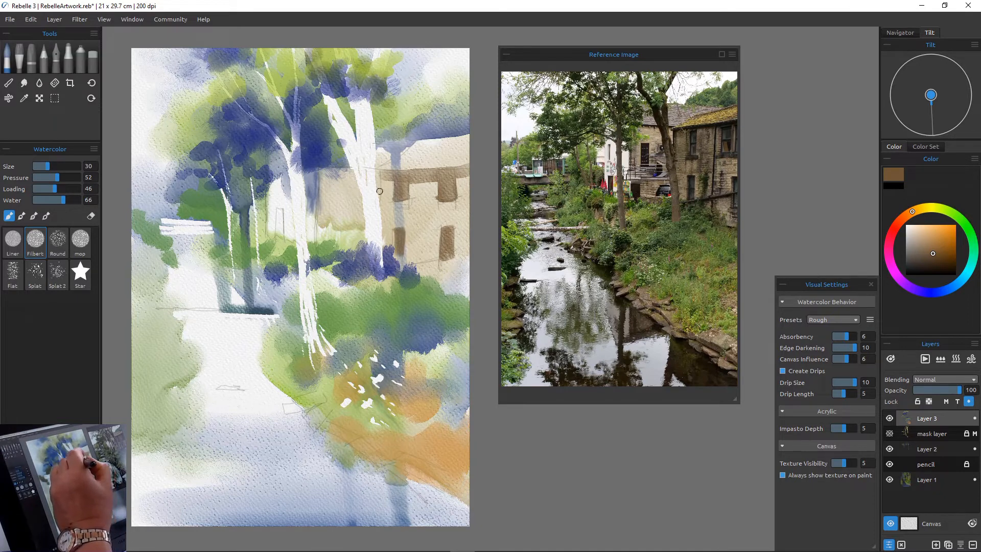
Step: Paint brown shading along the right trunk's edge, and add the eave shadow and window on the wall between the two trunks
drag(376, 172, 383, 209)
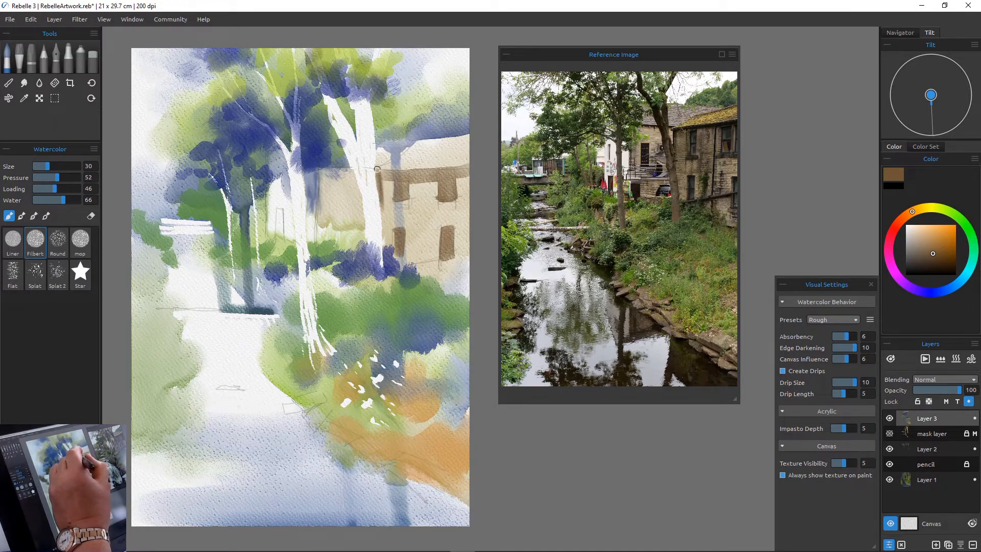
drag(349, 170, 327, 172)
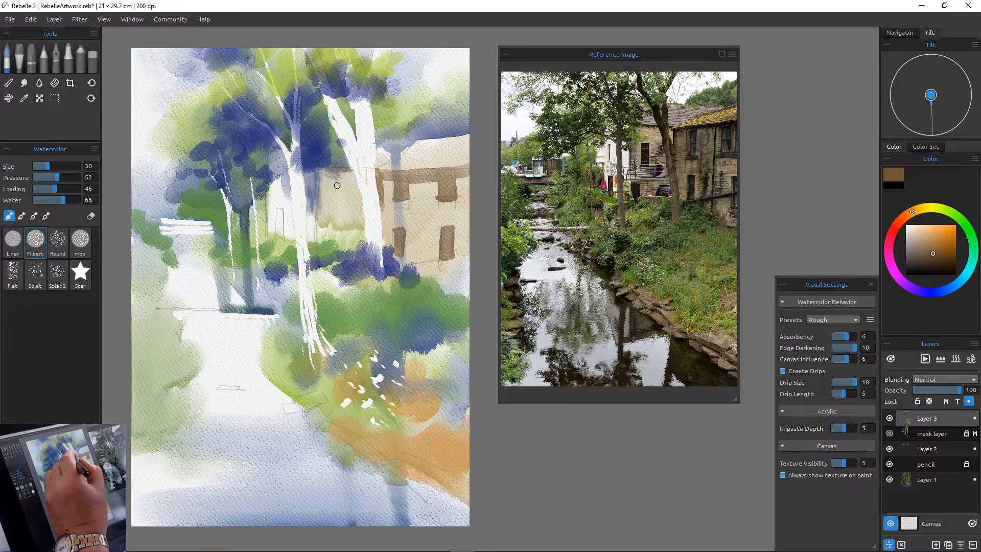
drag(336, 192, 336, 212)
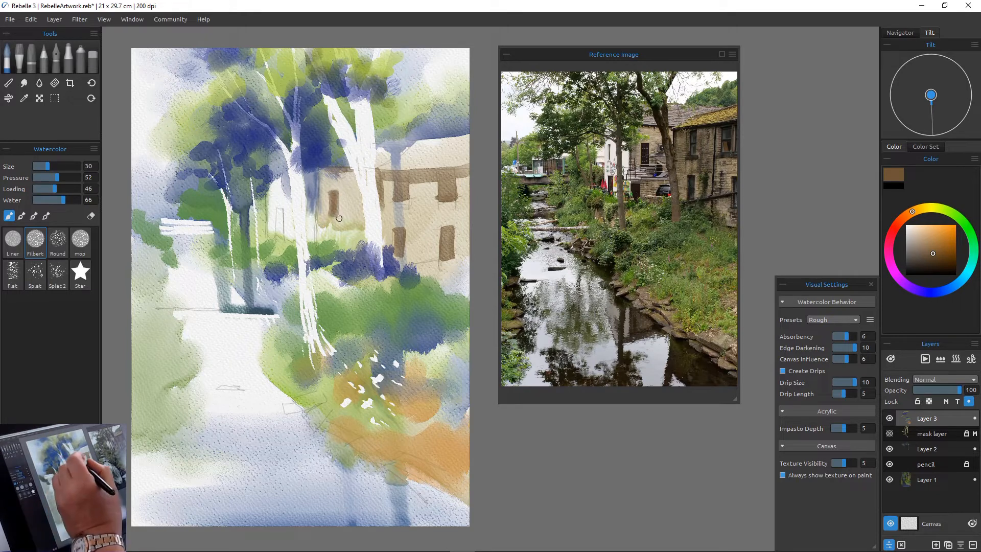
Step: Enlarge the Filbert brush to size 80 and paint a brown wash along the base of the wall between the trunks
key(])
key(])
key(])
key(])
key(])
key(])
key(])
key(])
key(])
key(])
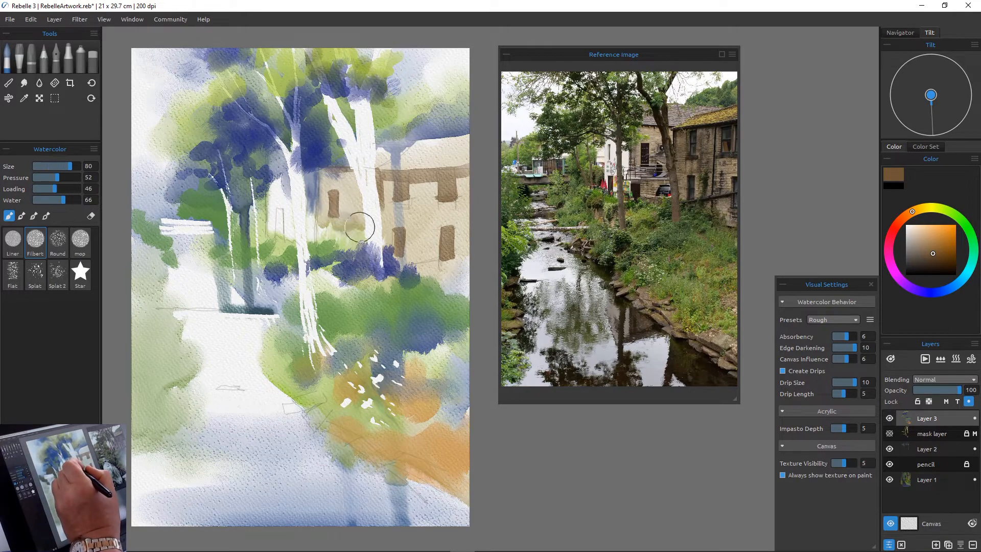
drag(359, 220, 332, 224)
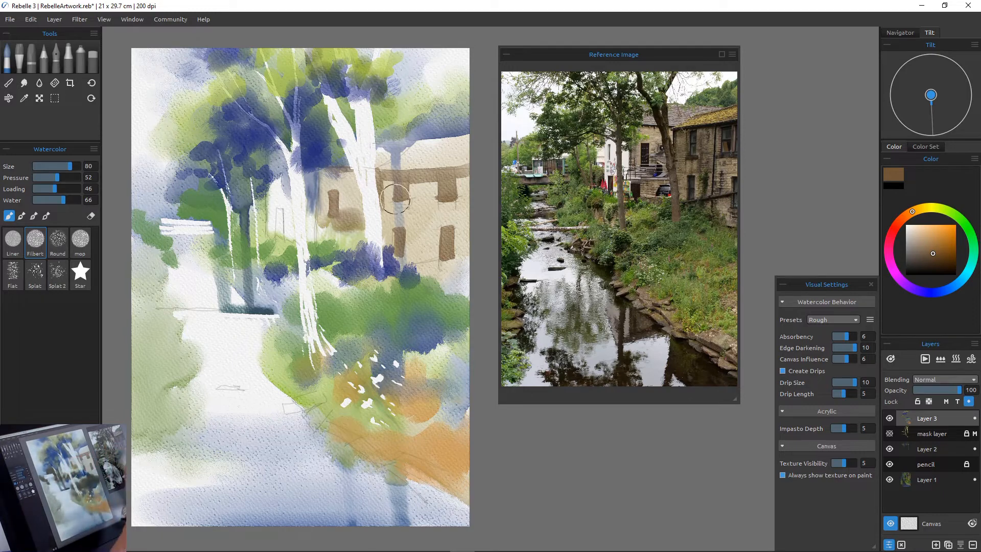
Step: Pick a dark blue, set the Filbert brush to size 40 and deepen the stone building's windows and eave shadow
click(945, 290)
key([)
key([)
key([)
key([)
key([)
key([)
key([)
key([)
drag(449, 230, 443, 236)
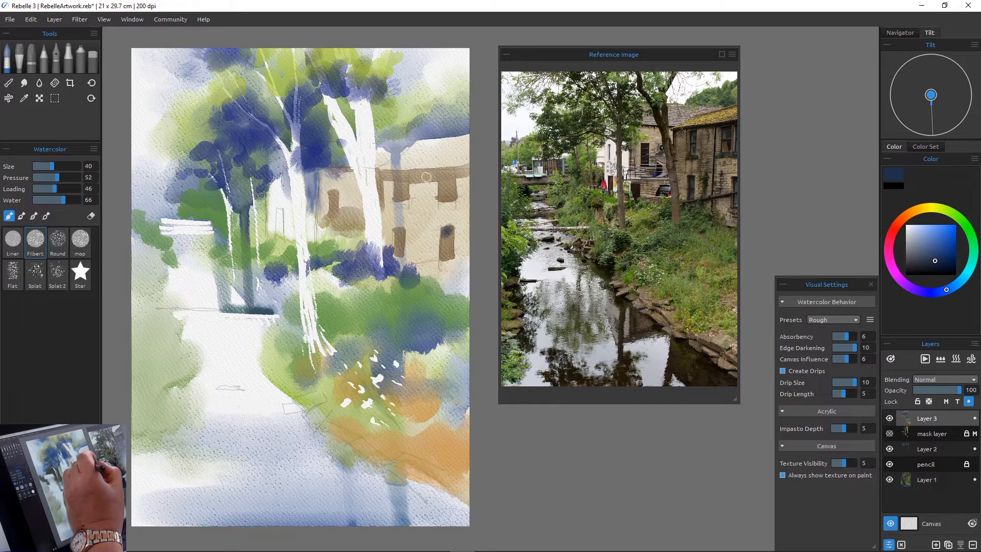
mouse_move(443, 177)
mouse_down()
mouse_move(462, 170)
mouse_move(442, 182)
mouse_move(442, 172)
mouse_move(427, 174)
mouse_move(372, 191)
mouse_move(427, 171)
mouse_move(379, 176)
mouse_up()
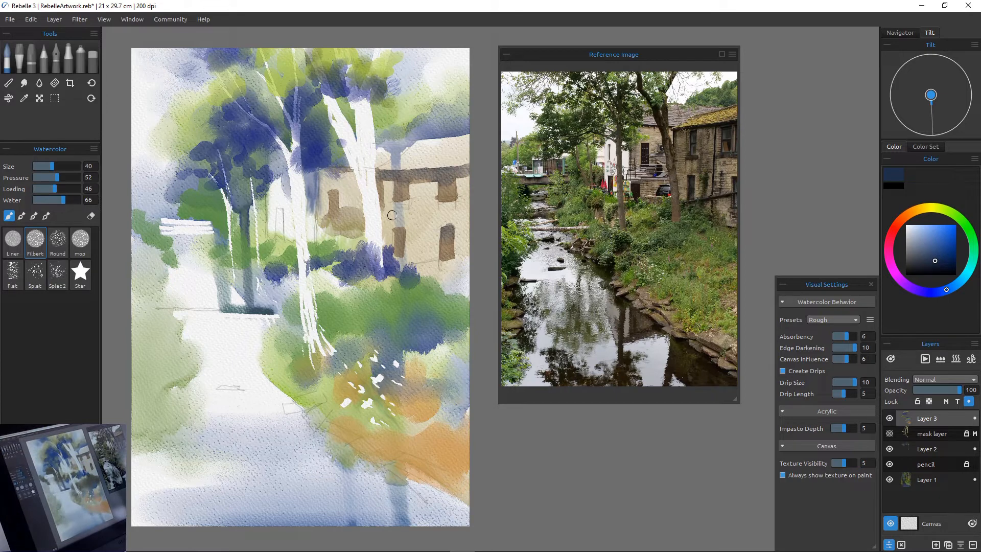
drag(336, 199, 339, 213)
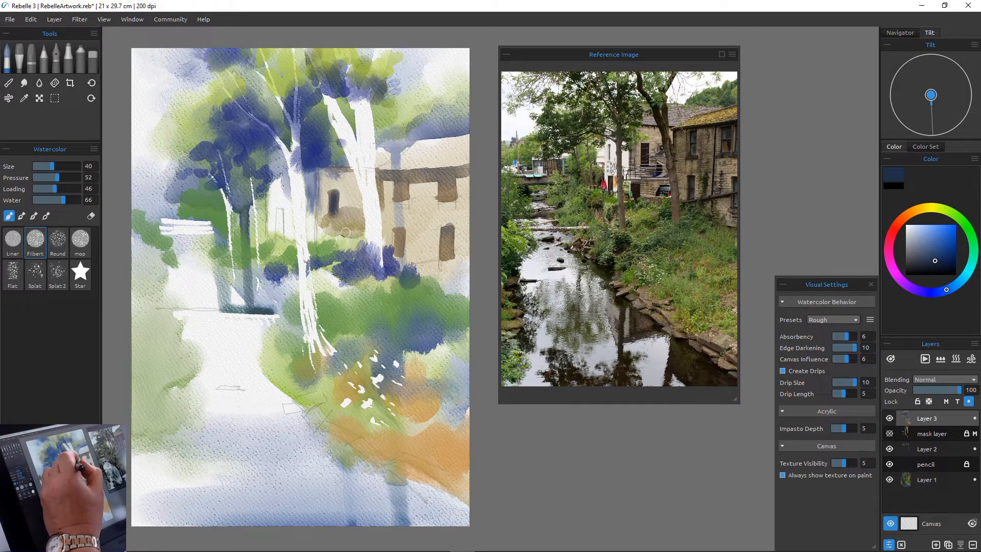
Step: Touch up the wall edge beside the central trunk in dark blue and erase the excess paint next to the trunk
mouse_move(323, 192)
mouse_down()
mouse_move(345, 169)
mouse_move(315, 168)
mouse_move(296, 138)
mouse_move(269, 166)
mouse_move(314, 170)
mouse_move(318, 219)
mouse_up()
key(e)
drag(305, 180, 312, 217)
key(b)
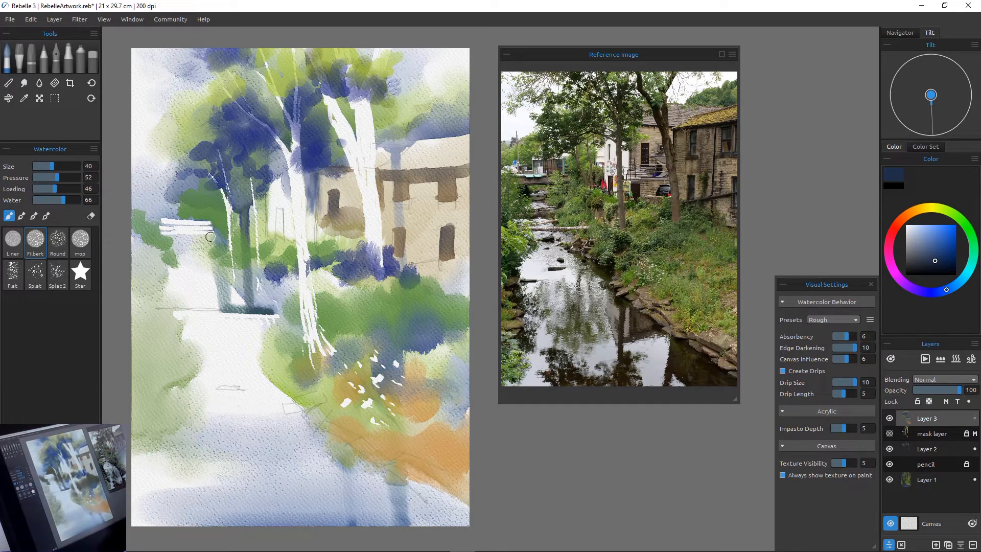
Step: Shade the white bridge in dark blue, and paint dark green foliage around it, behind the thin trunks and beside the white house
mouse_move(207, 228)
mouse_down()
mouse_move(164, 231)
mouse_move(173, 223)
mouse_up()
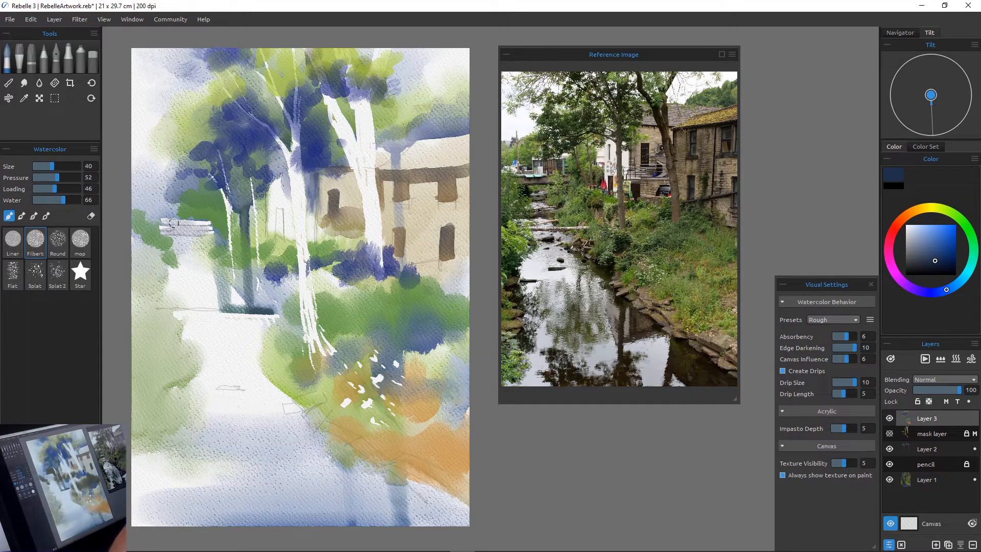
click(973, 244)
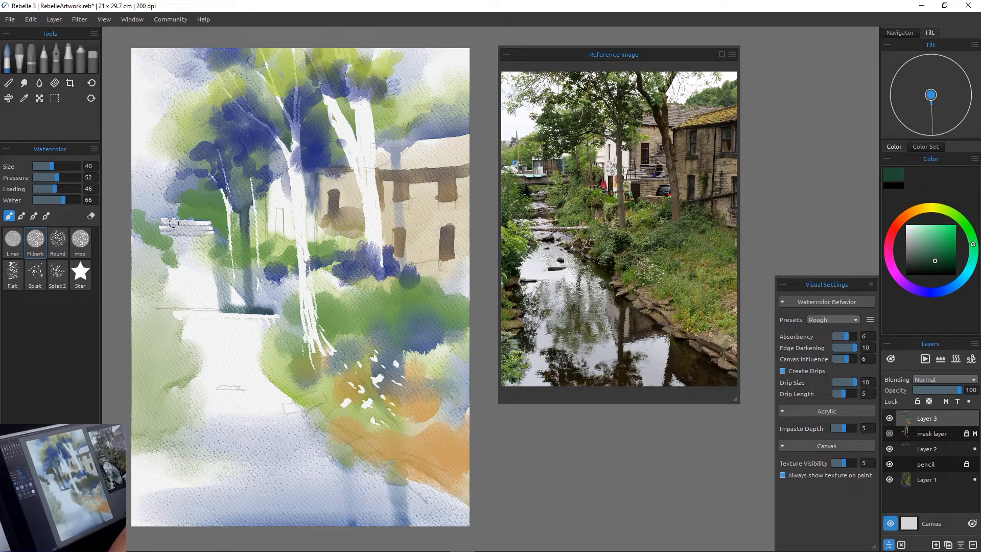
mouse_move(212, 237)
mouse_down()
mouse_move(167, 244)
mouse_move(212, 245)
mouse_up()
mouse_move(163, 221)
mouse_down()
mouse_move(139, 215)
mouse_move(173, 215)
mouse_move(200, 238)
mouse_move(200, 202)
mouse_move(204, 244)
mouse_move(217, 225)
mouse_move(218, 251)
mouse_move(222, 236)
mouse_move(225, 280)
mouse_up()
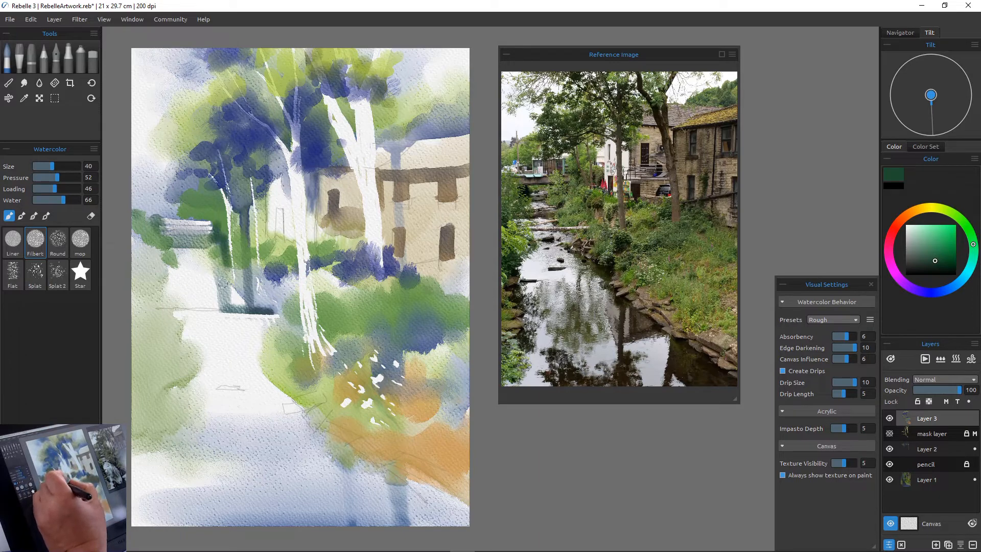
mouse_move(212, 245)
mouse_down()
mouse_move(218, 268)
mouse_move(246, 283)
mouse_move(233, 255)
mouse_move(278, 264)
mouse_move(270, 245)
mouse_move(286, 261)
mouse_move(252, 252)
mouse_move(255, 262)
mouse_move(251, 254)
mouse_move(232, 261)
mouse_move(233, 253)
mouse_move(226, 270)
mouse_move(223, 262)
mouse_move(266, 236)
mouse_up()
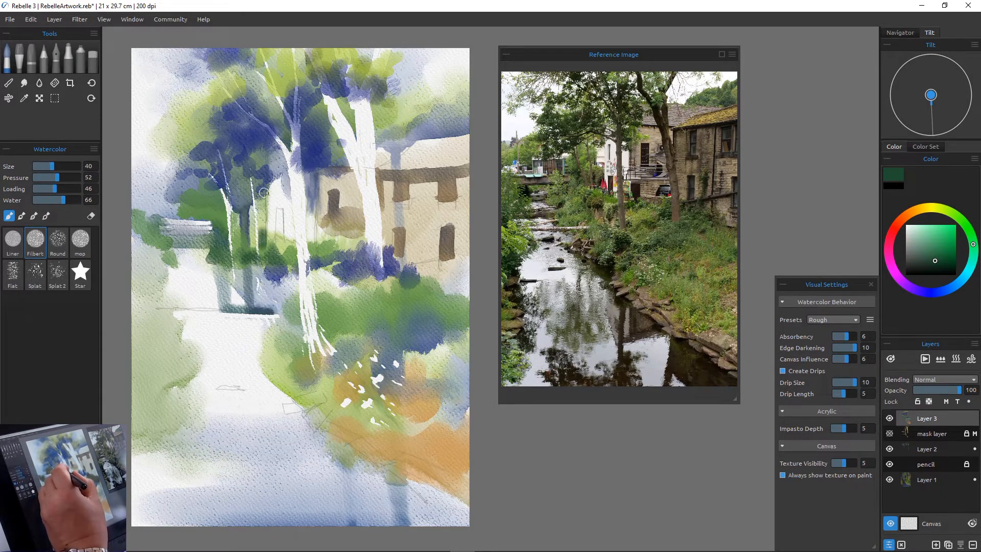
mouse_move(262, 192)
mouse_down()
mouse_move(266, 234)
mouse_move(258, 194)
mouse_move(261, 234)
mouse_move(250, 204)
mouse_move(250, 240)
mouse_move(236, 229)
mouse_move(276, 256)
mouse_move(265, 241)
mouse_move(275, 243)
mouse_move(279, 214)
mouse_move(278, 252)
mouse_move(293, 237)
mouse_move(293, 247)
mouse_move(266, 251)
mouse_up()
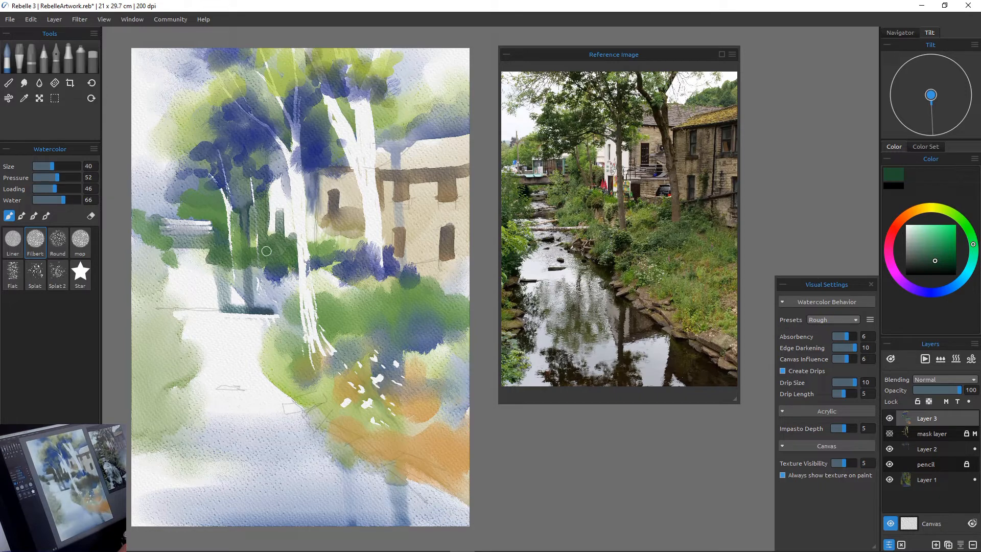
Step: Erase the stray paint on either side of the central trunk beside the white house on Layer 2 and Layer 1
click(926, 448)
key(e)
mouse_move(310, 183)
mouse_down()
mouse_move(310, 217)
mouse_move(312, 187)
mouse_up()
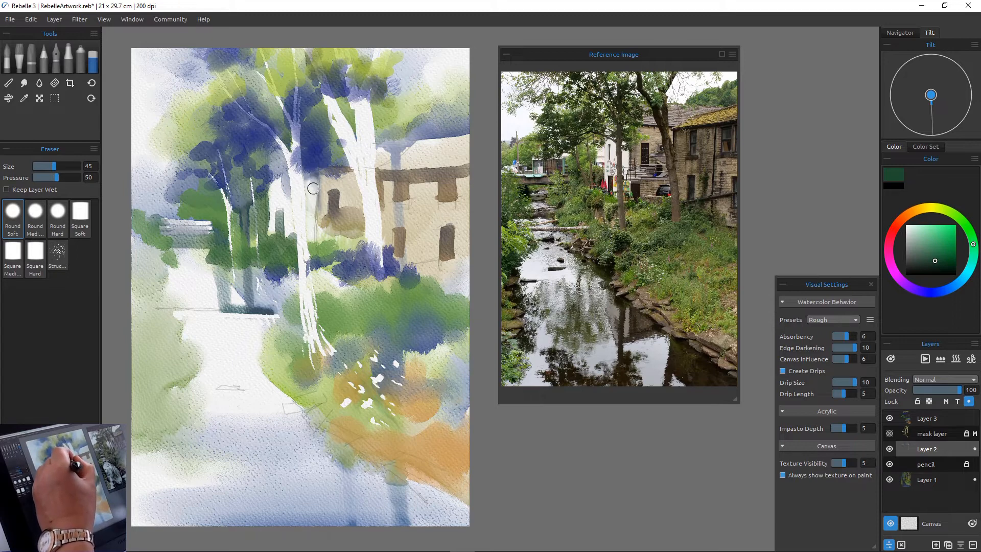
key(b)
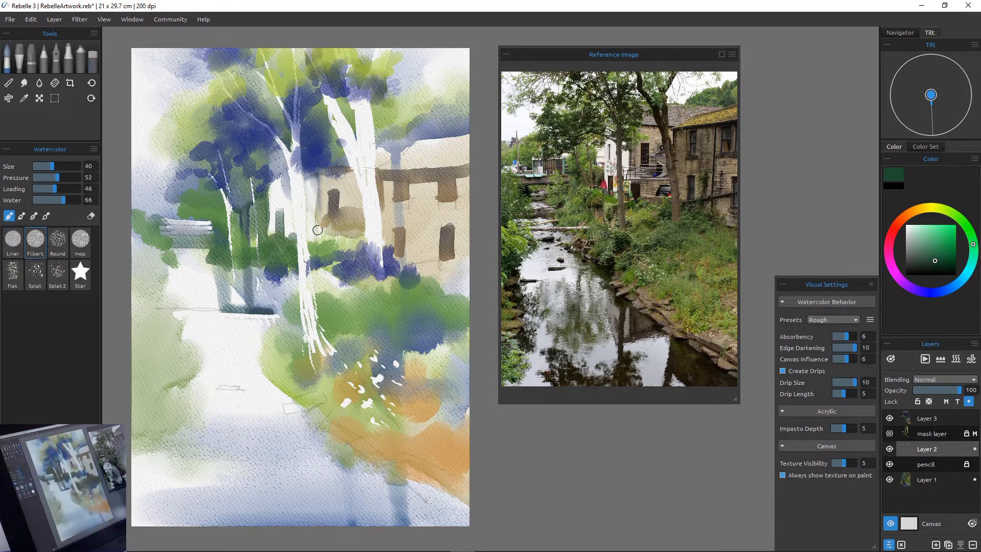
click(926, 479)
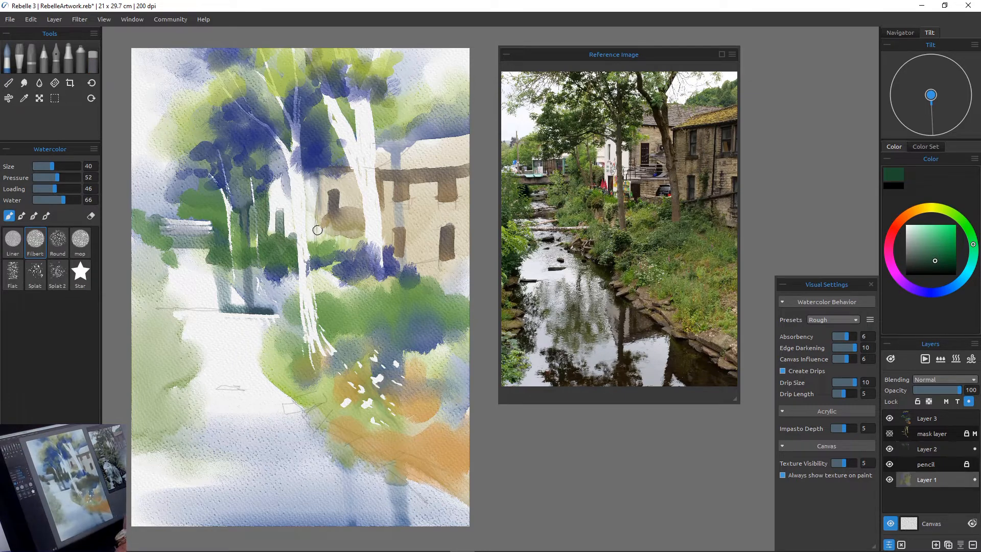
key(e)
mouse_move(310, 186)
mouse_down()
mouse_move(313, 197)
mouse_move(313, 178)
mouse_move(312, 204)
mouse_move(285, 193)
mouse_up()
key(b)
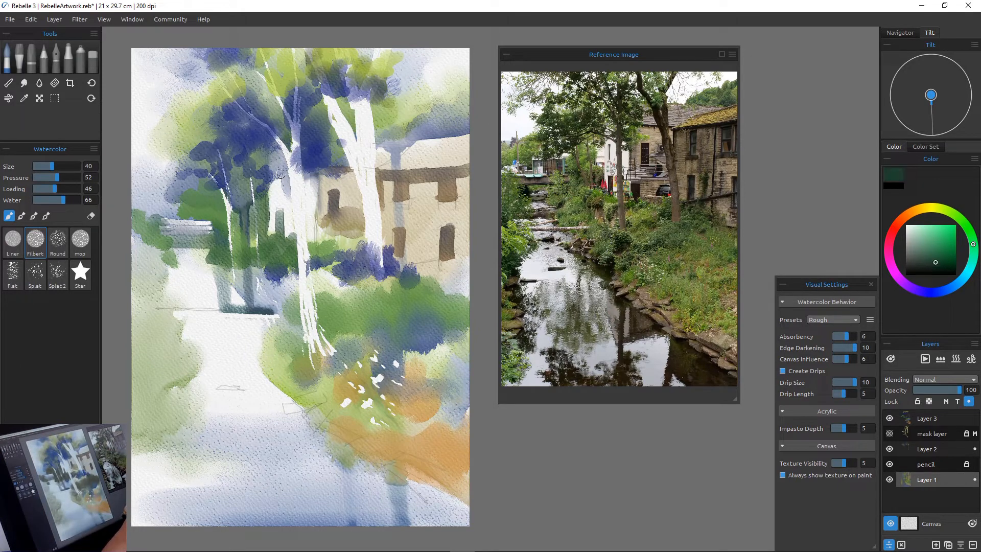
Step: Set the Liner brush's water to 30 and darken the right trunk's edge in dark green and the building's eaves and windows in blue
click(13, 241)
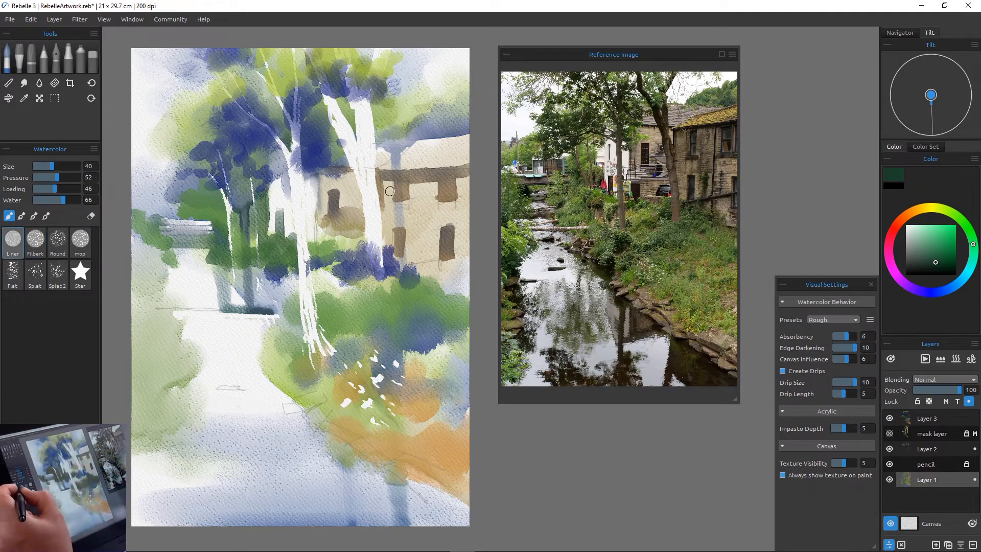
drag(64, 200, 47, 200)
drag(376, 174, 381, 202)
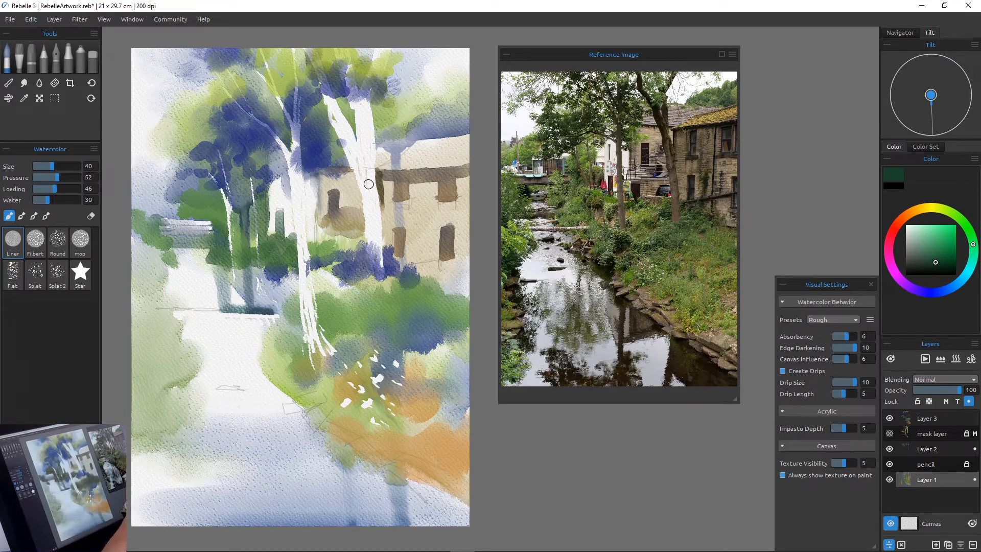
click(942, 291)
mouse_move(405, 171)
mouse_down()
mouse_move(380, 174)
mouse_move(410, 165)
mouse_move(433, 180)
mouse_move(456, 169)
mouse_move(405, 171)
mouse_move(466, 166)
mouse_move(438, 173)
mouse_move(427, 138)
mouse_move(424, 178)
mouse_move(449, 173)
mouse_move(443, 181)
mouse_move(453, 191)
mouse_move(398, 202)
mouse_move(402, 172)
mouse_move(401, 199)
mouse_up()
Step: Pick a brighter blue and paint a vertical drainpipe and a thin sloping pipe across the stone building's facade
click(944, 250)
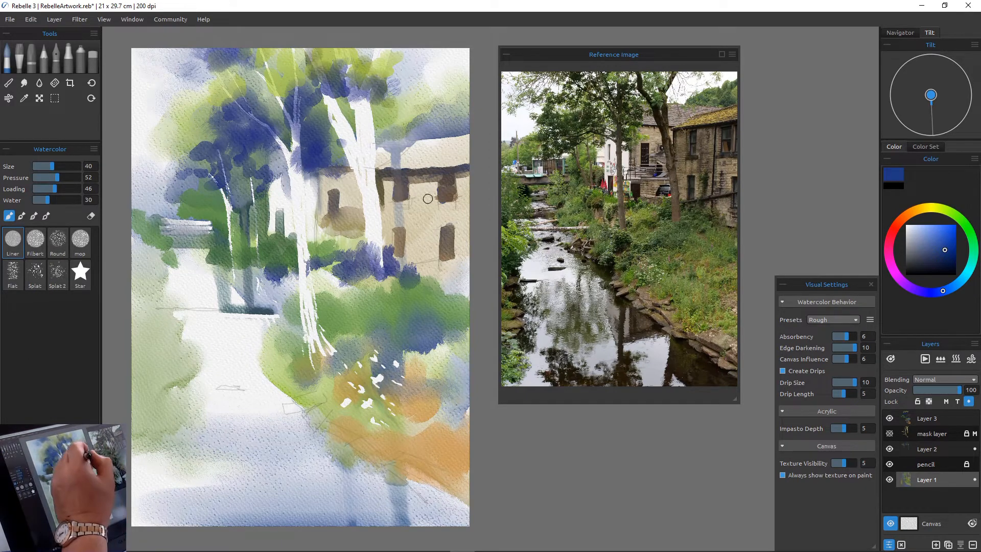
drag(426, 177, 429, 259)
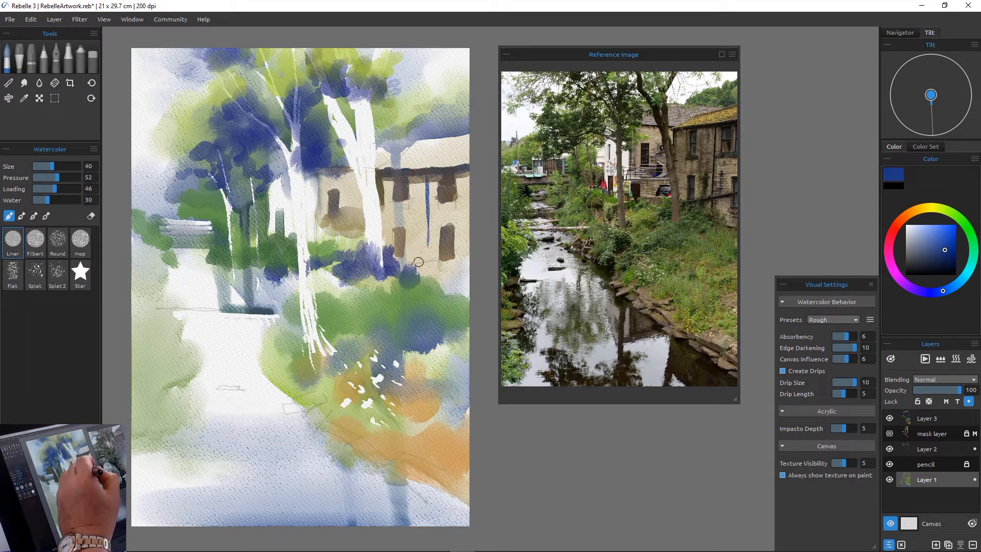
drag(428, 224, 429, 276)
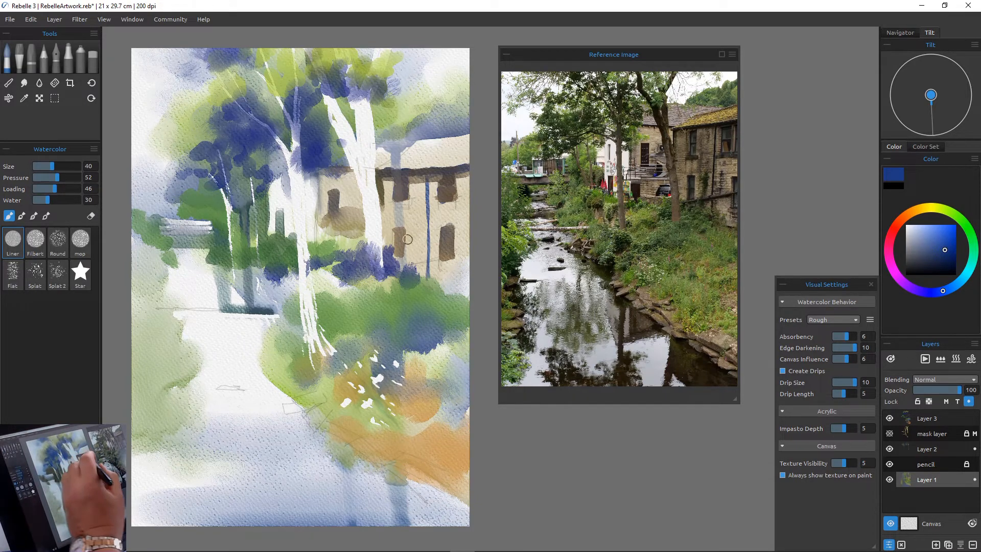
drag(466, 237, 400, 261)
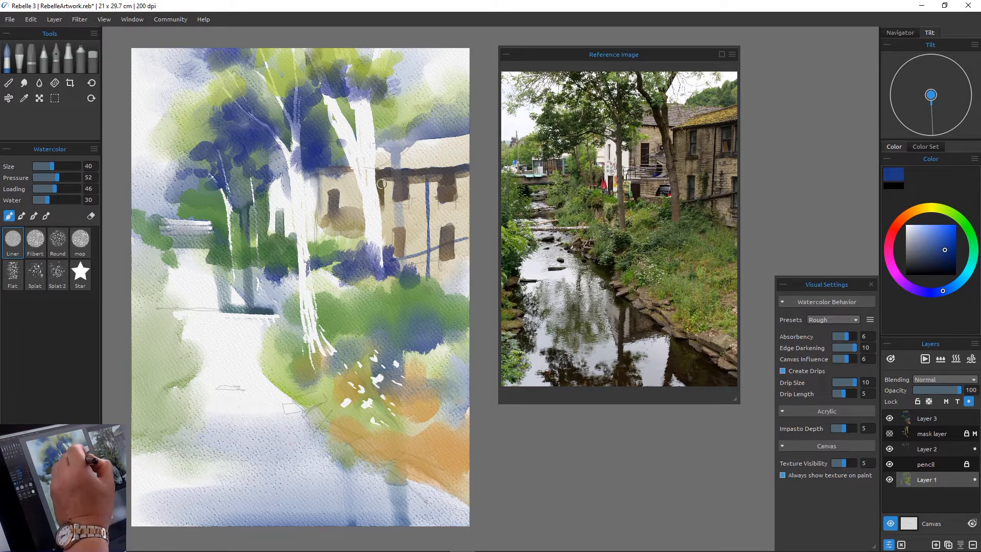
Step: Paint blue shading down the right trunk's edge and, on Layer 3, blue foliage above the roof beside the trunk
drag(381, 177, 383, 227)
drag(383, 174, 383, 238)
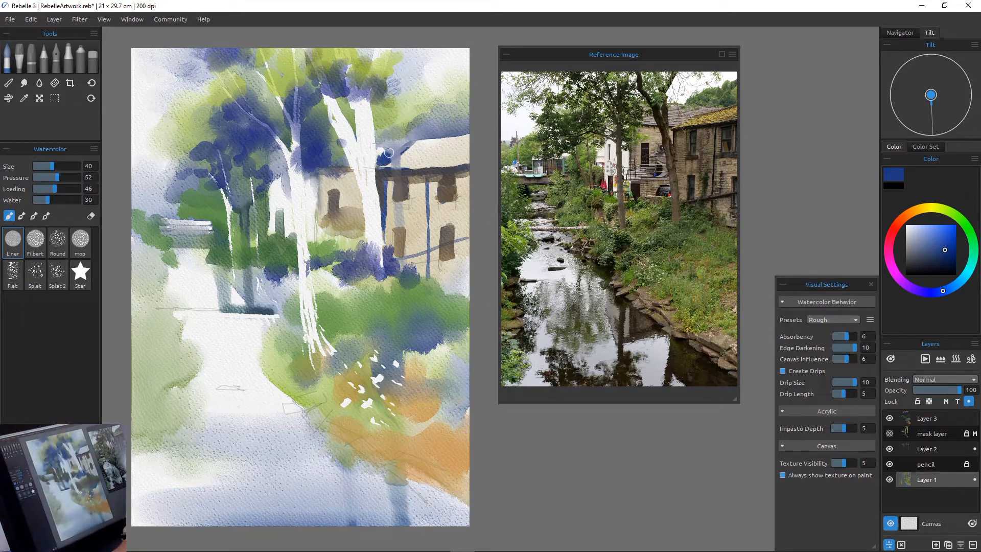
click(926, 418)
mouse_move(403, 145)
mouse_down()
mouse_move(389, 162)
mouse_move(404, 148)
mouse_up()
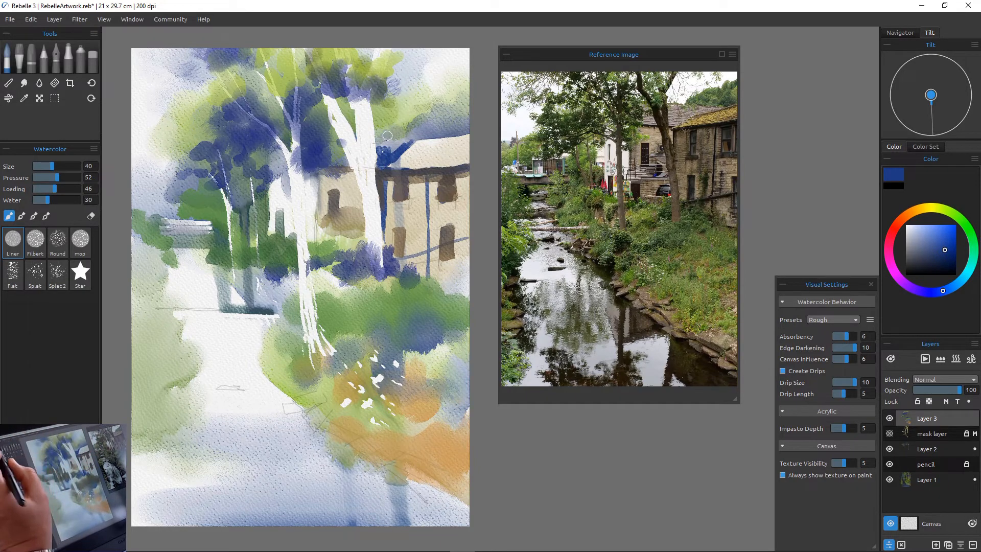
click(23, 83)
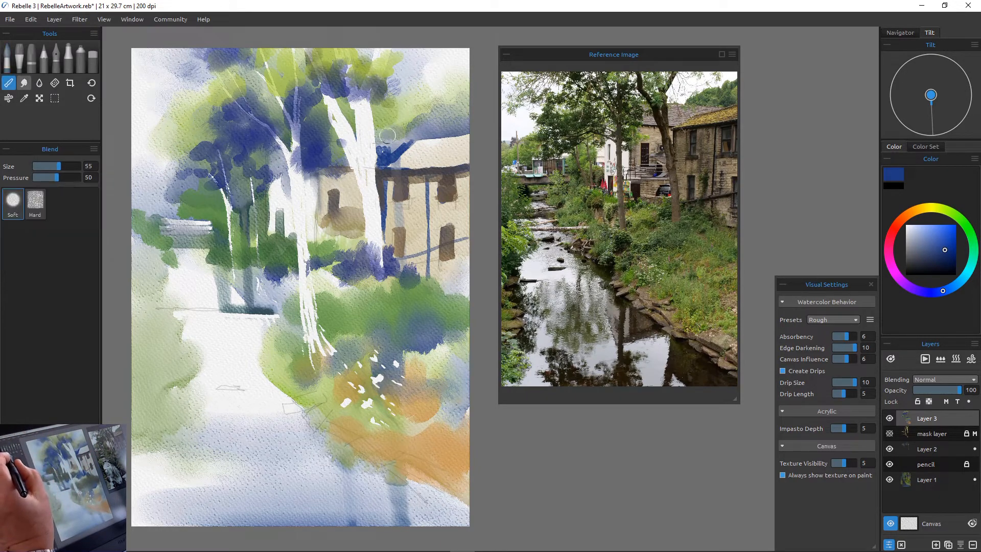
key(bracketright)
key(bracketright)
key(bracketright)
key(bracketright)
key(bracketright)
key(bracketleft)
key(bracketleft)
key(bracketleft)
key(bracketleft)
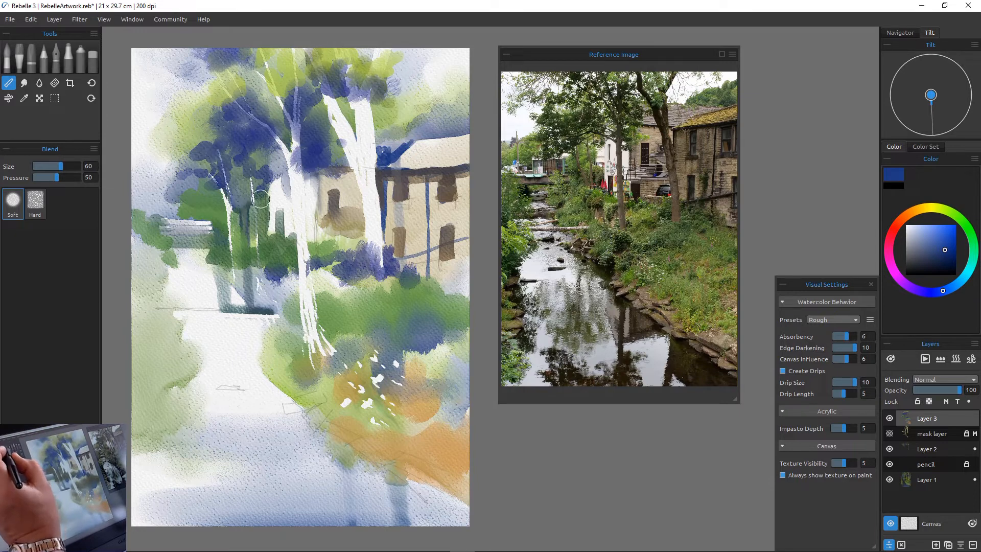
Step: Blend the blue foliage above the roof beside the right trunk using the watercolor Liner brush at size 70
key(b)
click(21, 215)
drag(388, 145, 389, 148)
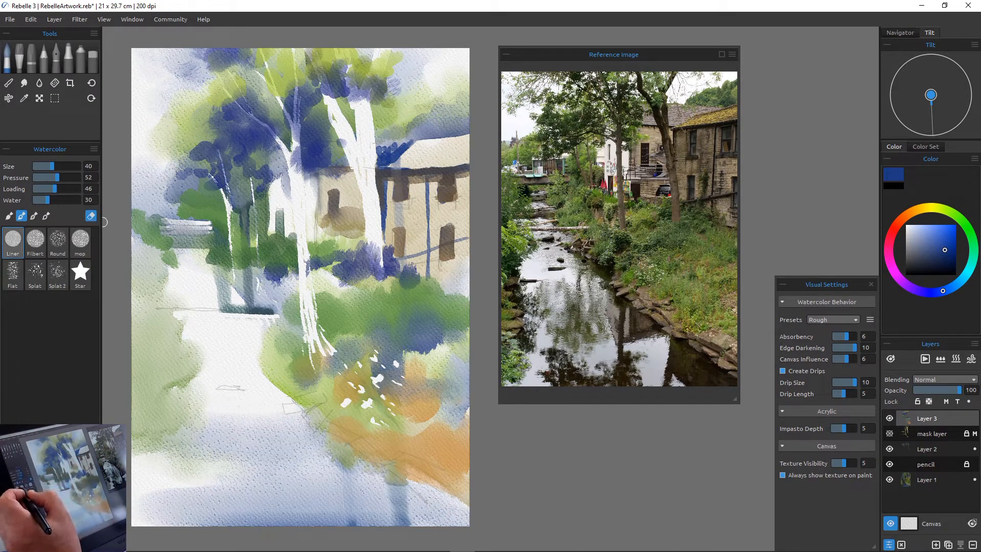
click(34, 216)
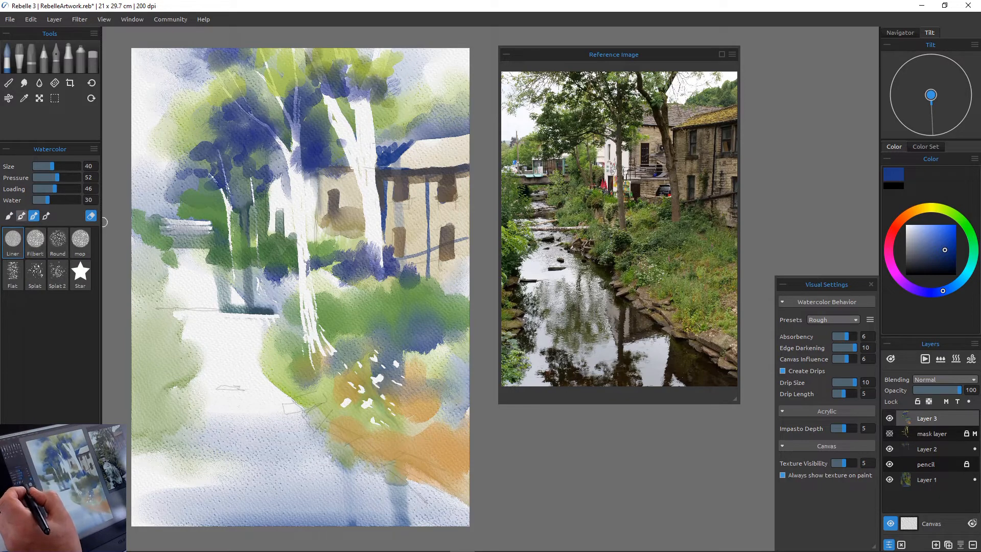
drag(54, 166, 66, 166)
mouse_move(384, 127)
mouse_down()
mouse_move(390, 149)
mouse_move(402, 142)
mouse_move(383, 150)
mouse_move(413, 129)
mouse_move(380, 153)
mouse_move(377, 120)
mouse_up()
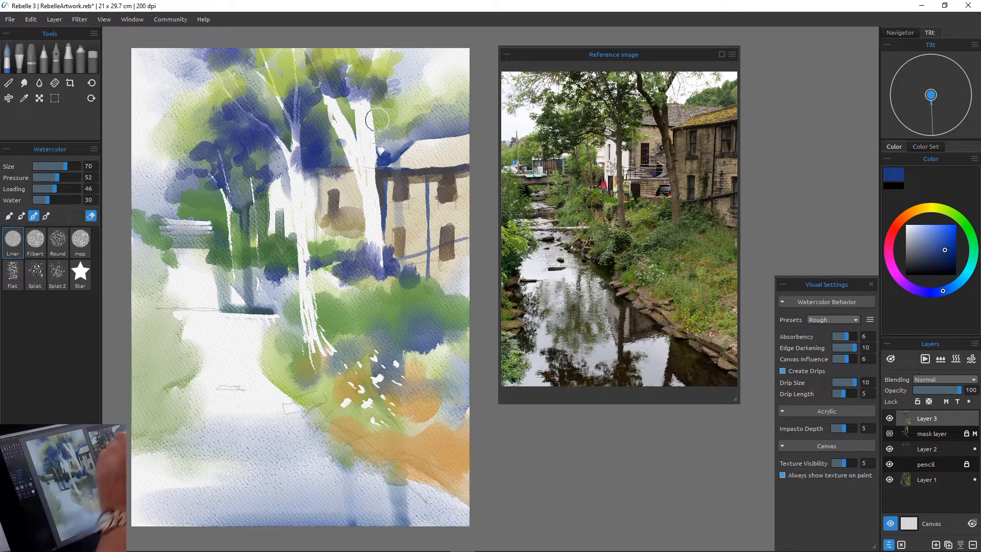
Step: Pick a dark brown, set the Liner brush to paint at size 45 and fill the right tree's trunk and upper fork
click(933, 263)
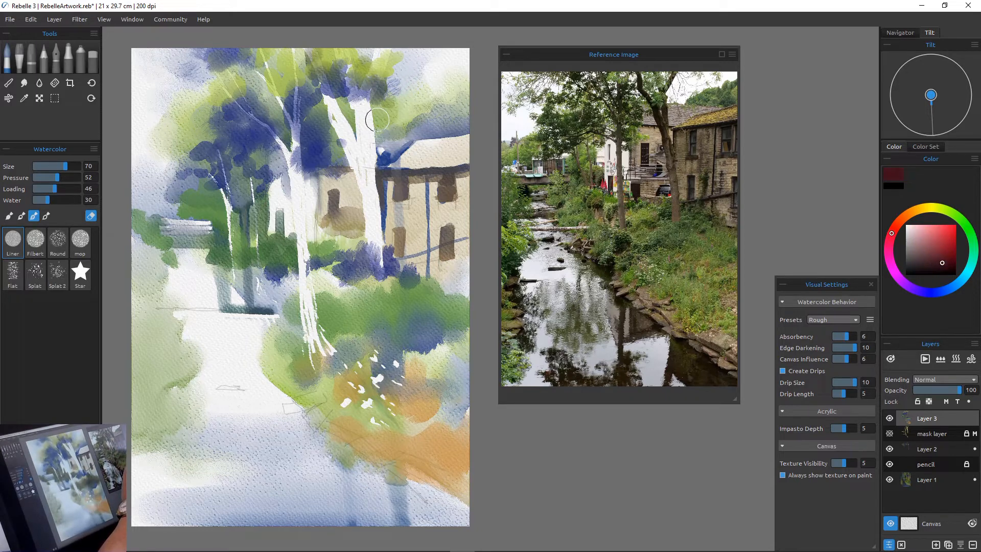
click(901, 219)
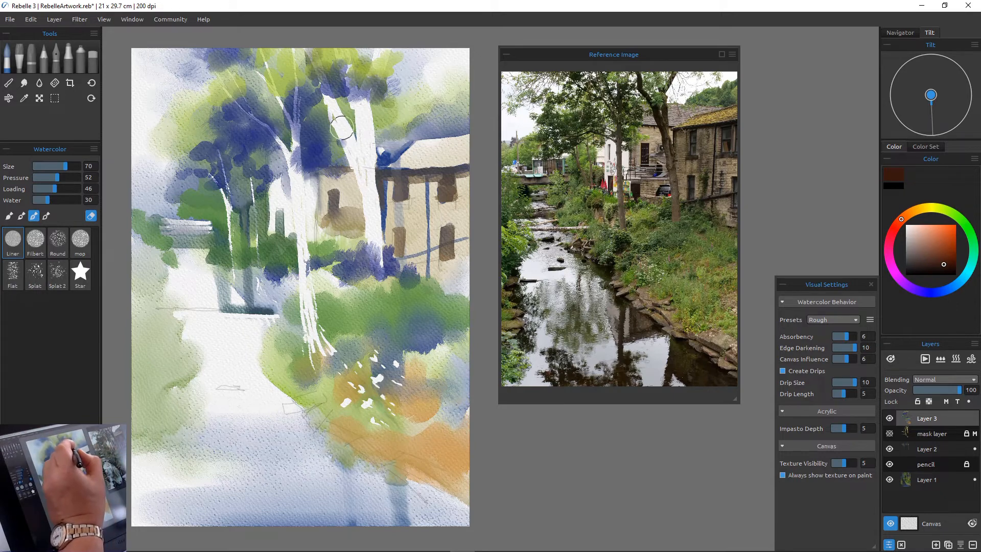
click(61, 166)
key([)
key([)
key([)
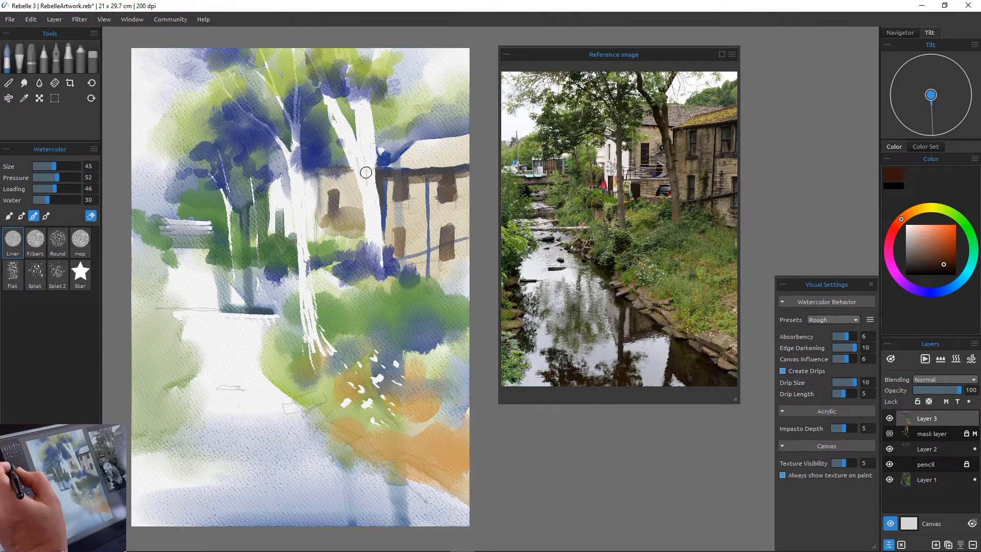
key(b)
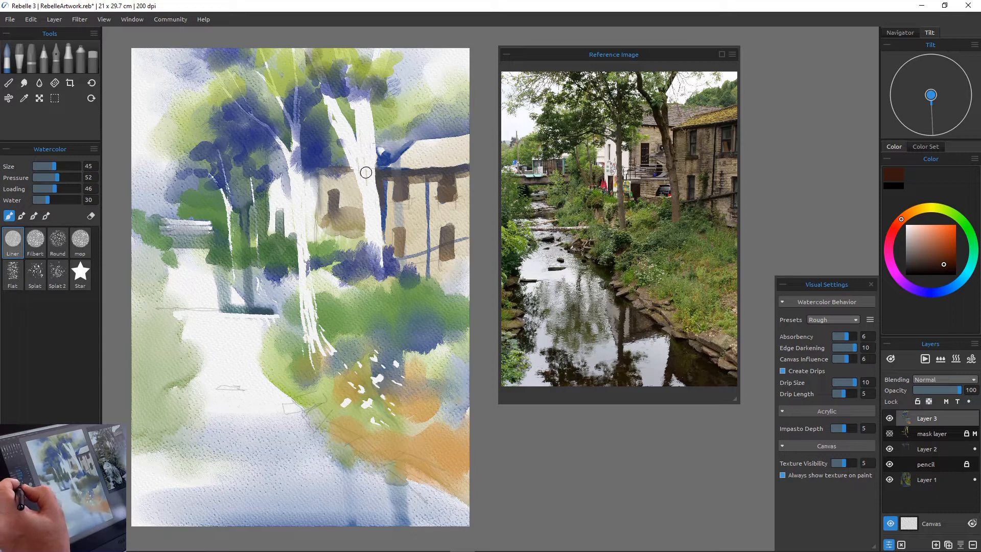
drag(337, 118, 361, 165)
mouse_move(336, 123)
mouse_down()
mouse_move(358, 158)
mouse_move(312, 61)
mouse_move(344, 135)
mouse_up()
mouse_move(357, 102)
mouse_down()
mouse_move(366, 152)
mouse_move(362, 102)
mouse_move(363, 165)
mouse_move(366, 134)
mouse_move(377, 208)
mouse_move(356, 157)
mouse_move(377, 218)
mouse_move(365, 182)
mouse_move(376, 233)
mouse_move(366, 250)
mouse_move(374, 210)
mouse_move(379, 241)
mouse_move(305, 139)
mouse_move(340, 132)
mouse_move(332, 102)
mouse_up()
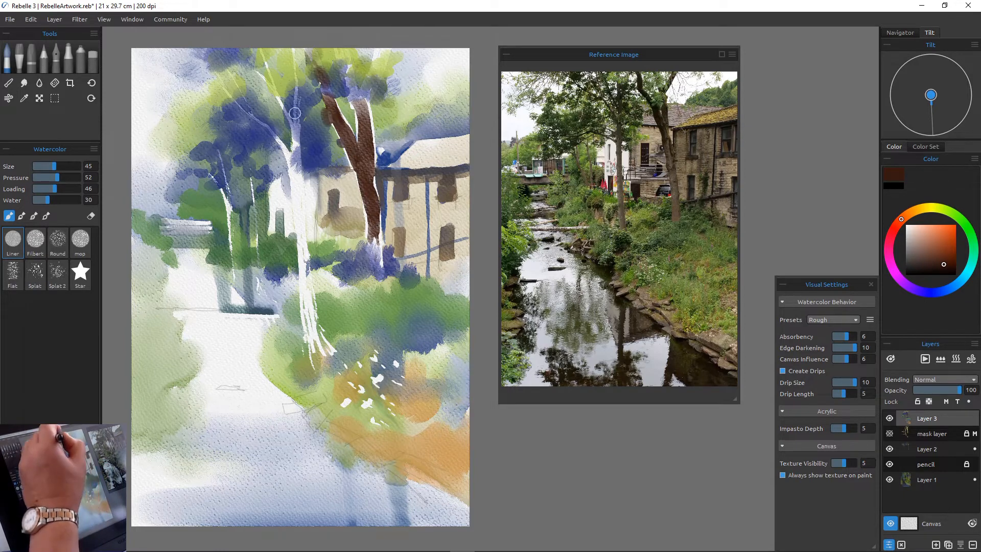
Step: Paint the central trunk dark brown down to its roots, add a brown branch at the top edge and extend the right trunk's base
mouse_move(294, 132)
mouse_down()
mouse_move(301, 211)
mouse_move(300, 180)
mouse_move(278, 139)
mouse_move(307, 214)
mouse_up()
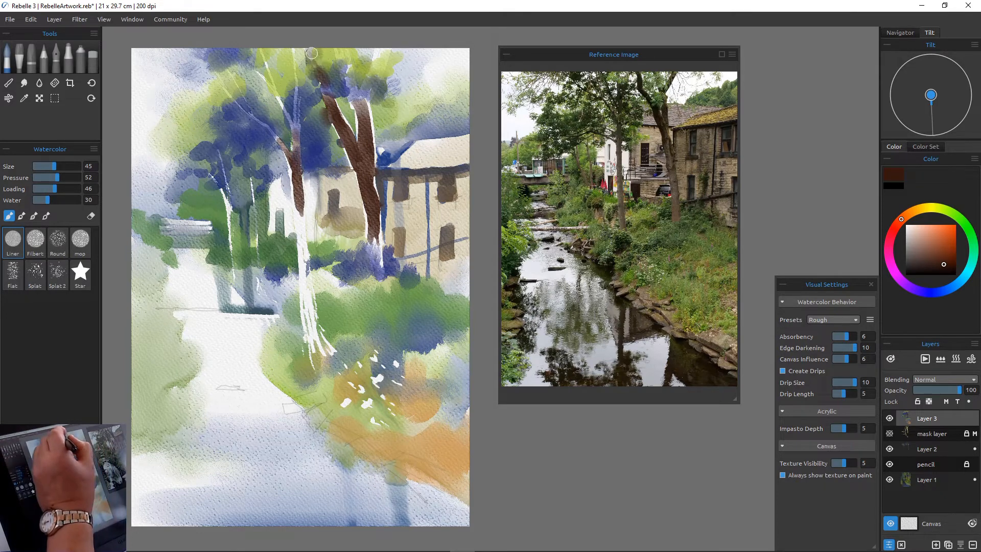
drag(378, 47, 374, 74)
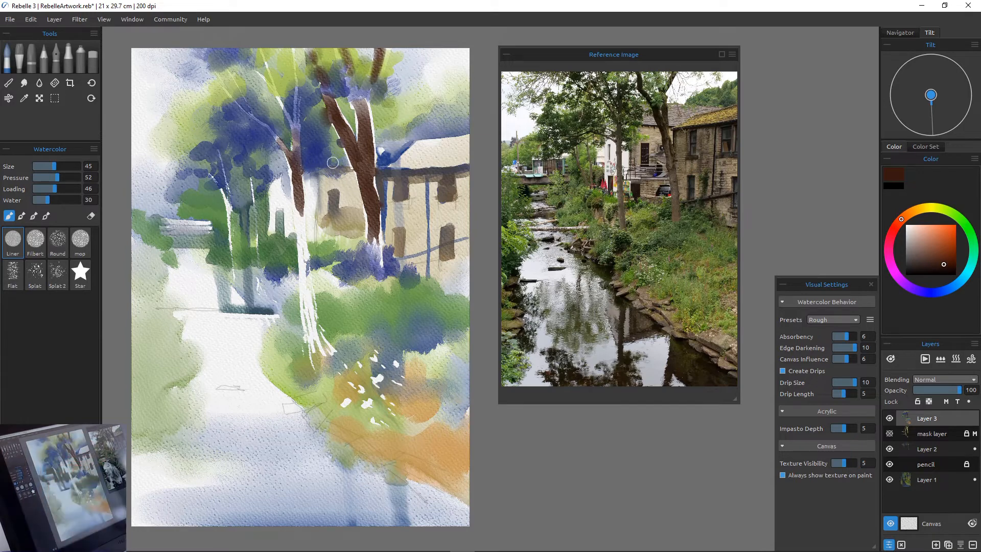
drag(295, 207, 310, 352)
mouse_move(306, 304)
mouse_down()
mouse_move(312, 350)
mouse_move(309, 337)
mouse_up()
mouse_move(368, 238)
mouse_down()
mouse_move(372, 278)
mouse_move(375, 231)
mouse_move(373, 286)
mouse_up()
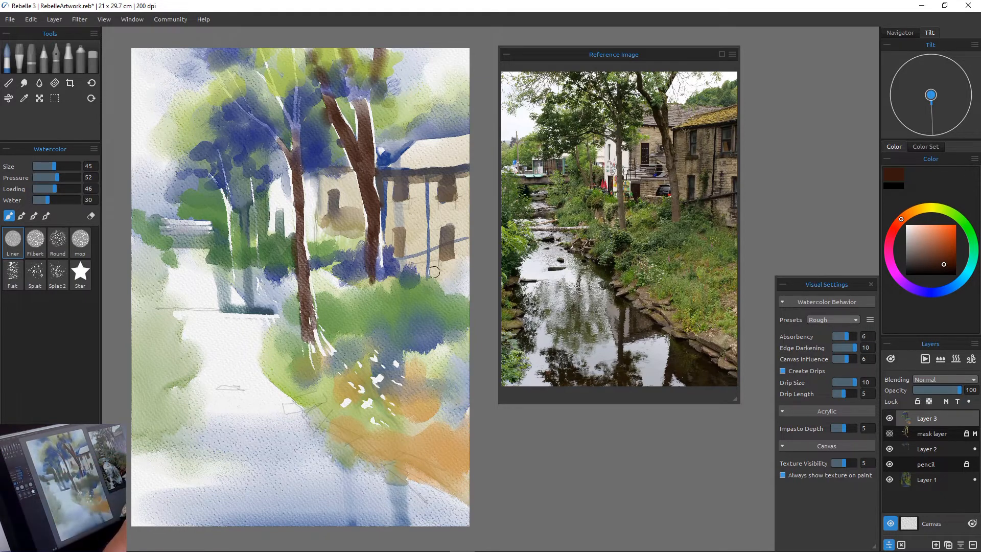
Step: Sample the dark blue beside the building's drainpipe and shade both brown trunks and the small window between them
alt+click(434, 271)
alt+click(434, 272)
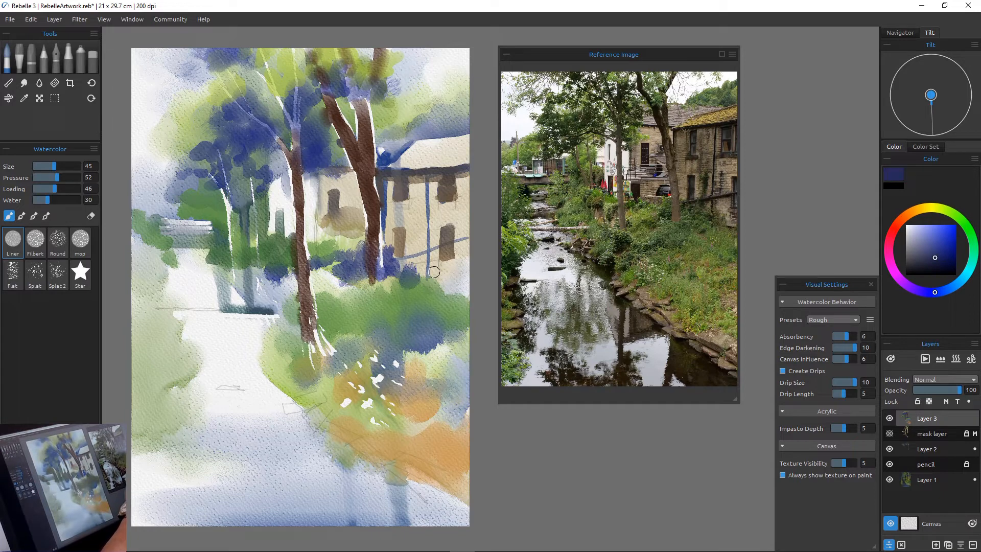
drag(365, 138, 366, 173)
drag(333, 113, 353, 152)
drag(374, 206, 373, 279)
drag(355, 96, 353, 117)
drag(346, 68, 356, 104)
drag(293, 154, 296, 190)
drag(299, 236, 300, 349)
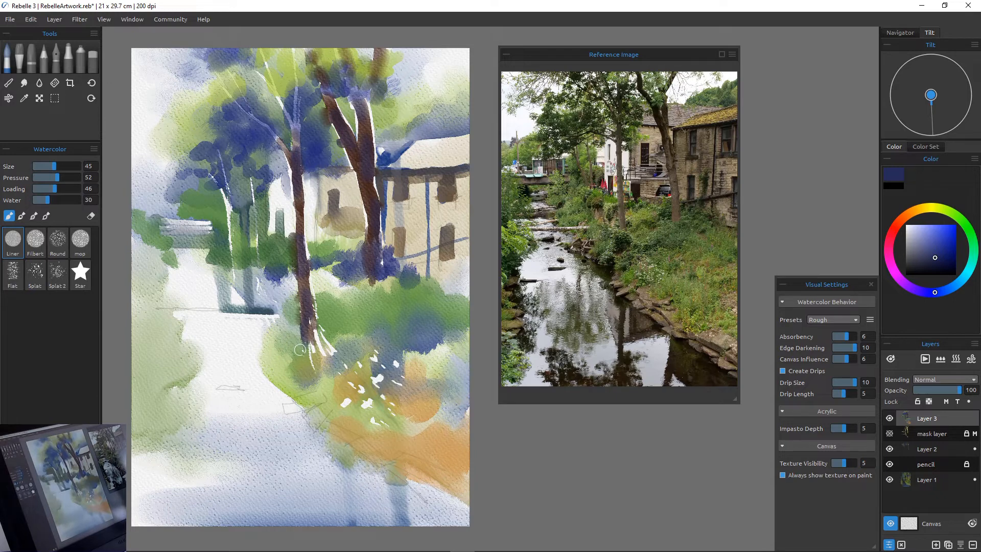
drag(334, 195, 334, 214)
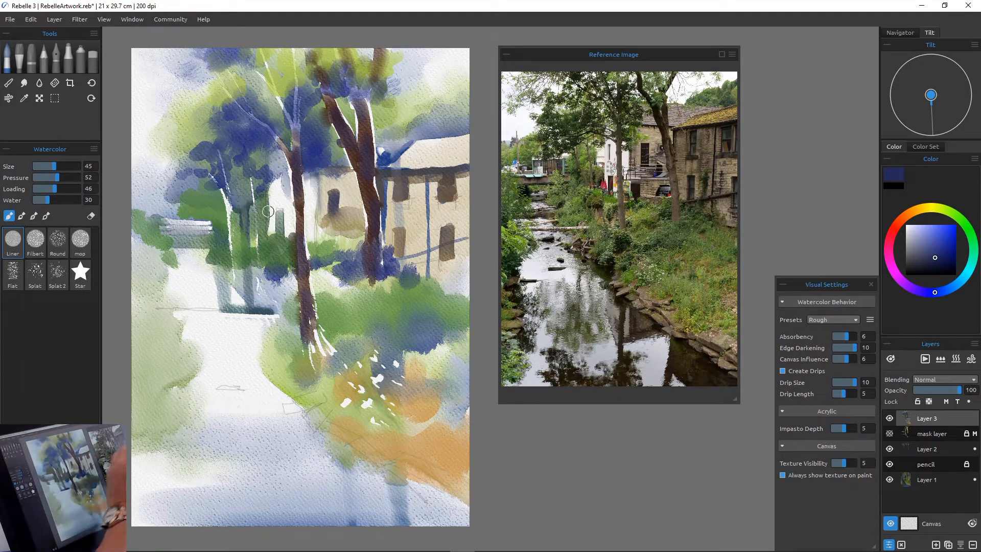
Step: Pick a greyer dark blue and paint the two thin background trunks beside the white house with the Liner at size 25
click(927, 260)
key([)
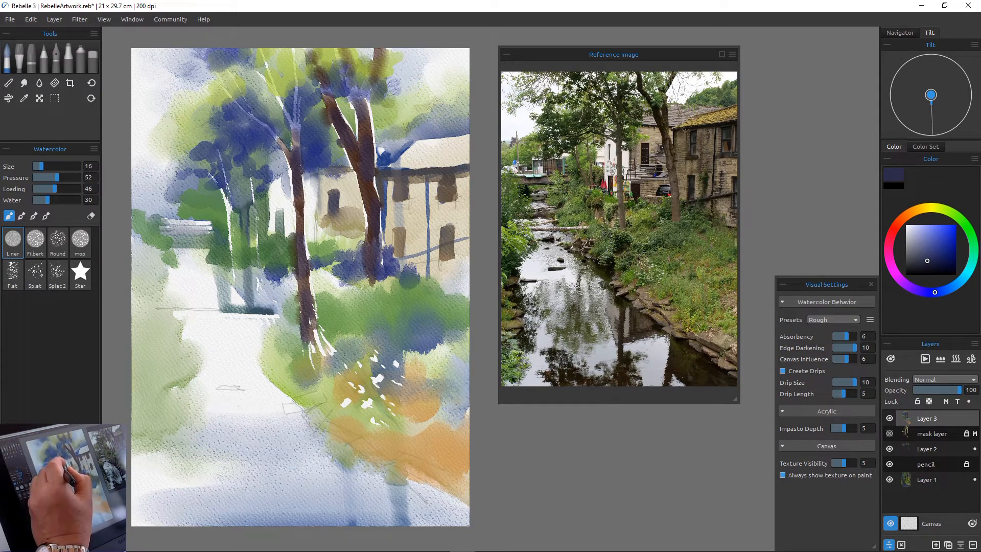
drag(258, 226, 255, 256)
drag(255, 221, 258, 263)
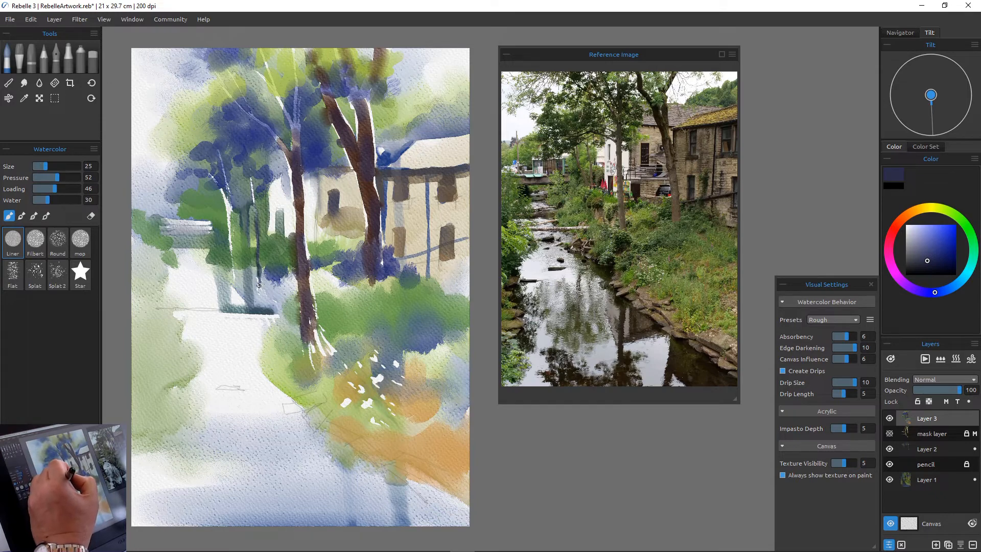
drag(226, 214, 234, 279)
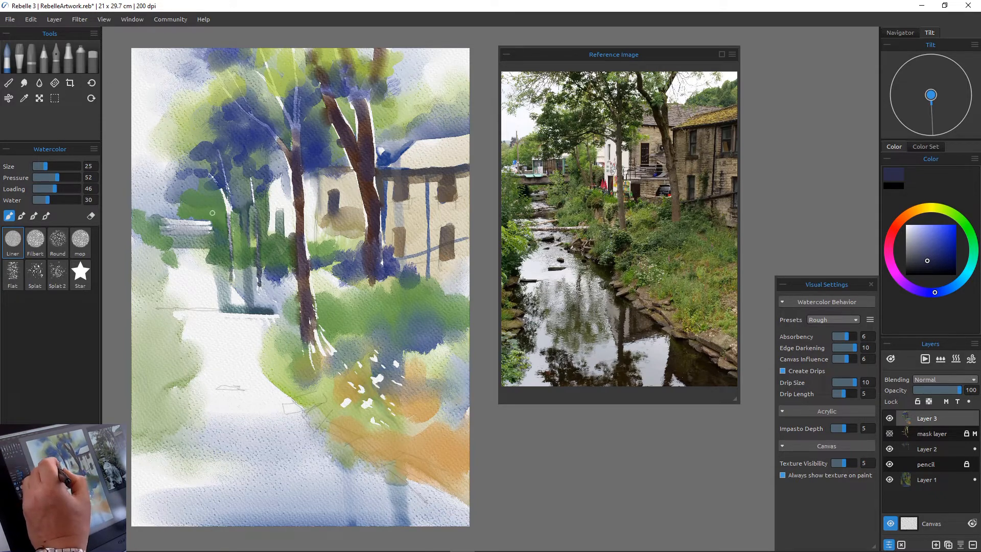
Step: Paint thin bare branches and twigs spreading outward from the tree canopies on both sides of the sky
drag(227, 212, 203, 177)
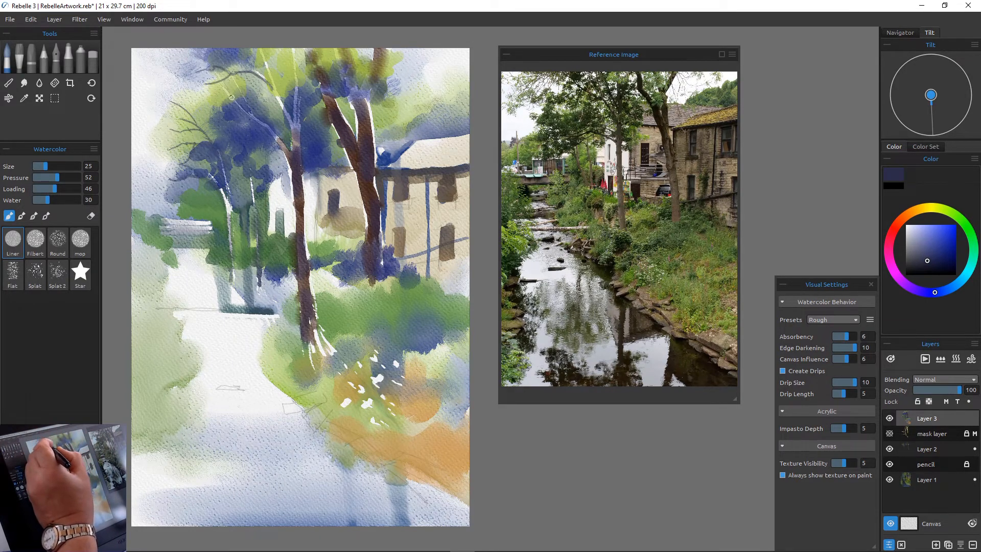
drag(200, 95, 175, 86)
drag(270, 77, 259, 46)
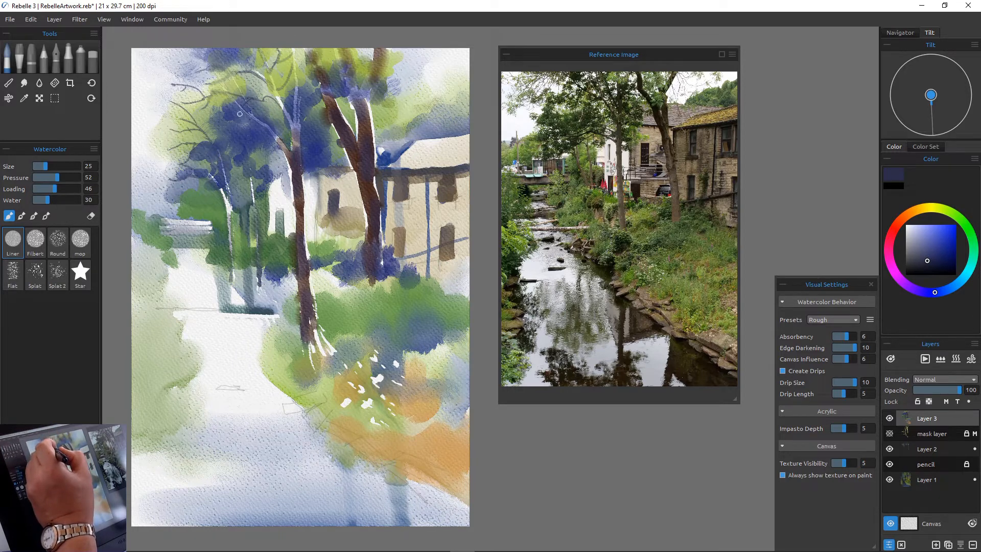
drag(231, 121, 198, 127)
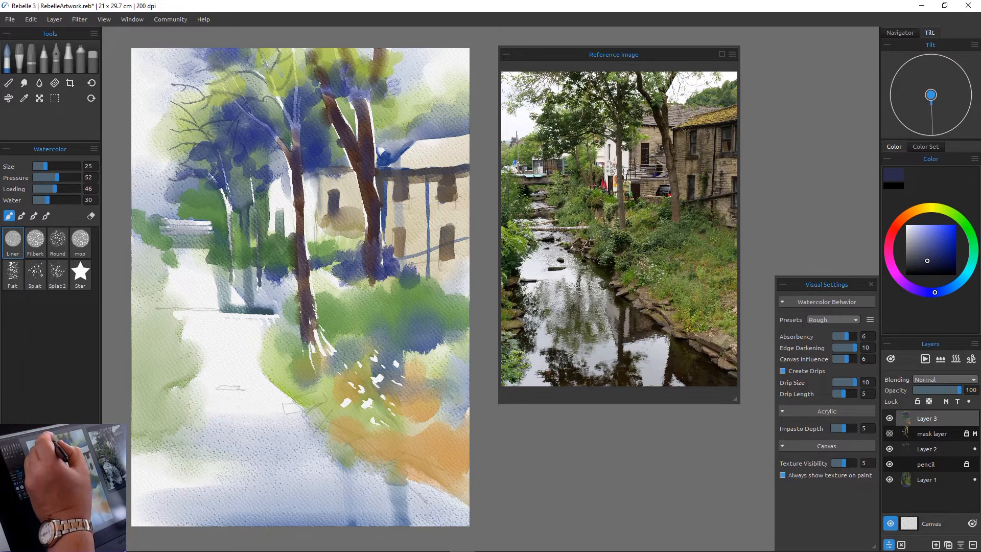
drag(240, 60, 172, 57)
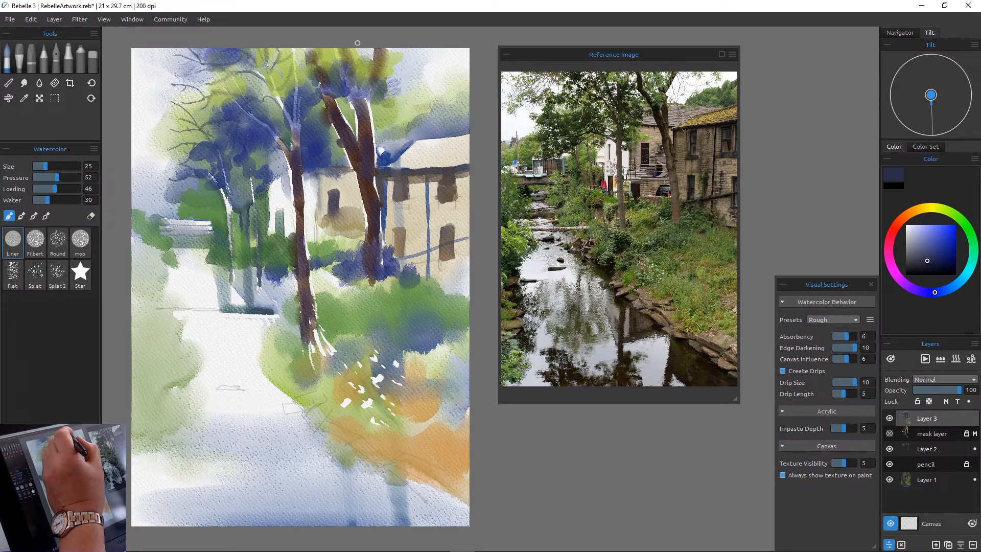
mouse_move(392, 44)
mouse_down()
mouse_move(420, 45)
mouse_move(418, 77)
mouse_move(437, 58)
mouse_move(443, 88)
mouse_up()
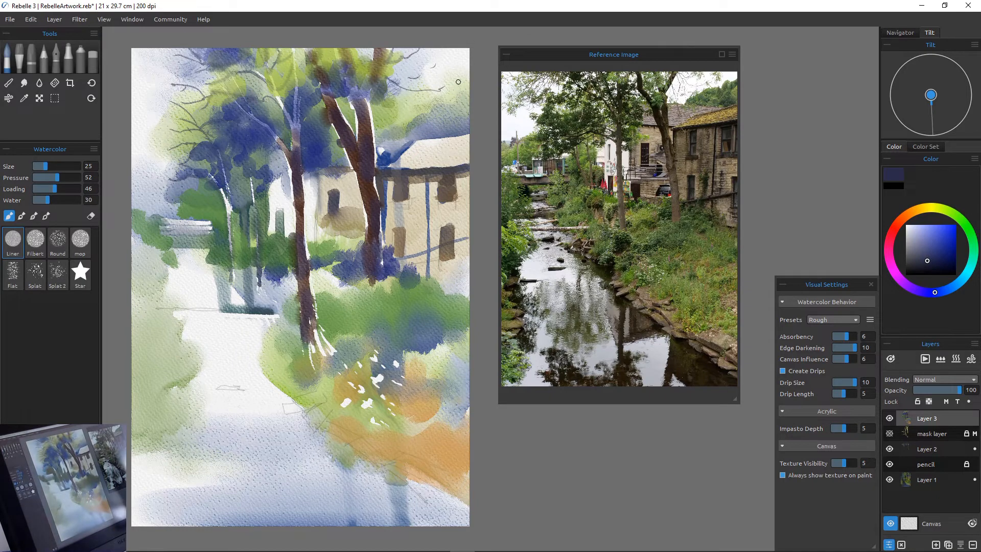
Step: Paint small grey-blue side branches growing from the middle of the central trunk across the houses behind it
mouse_move(294, 188)
mouse_down()
mouse_move(249, 158)
mouse_move(293, 198)
mouse_up()
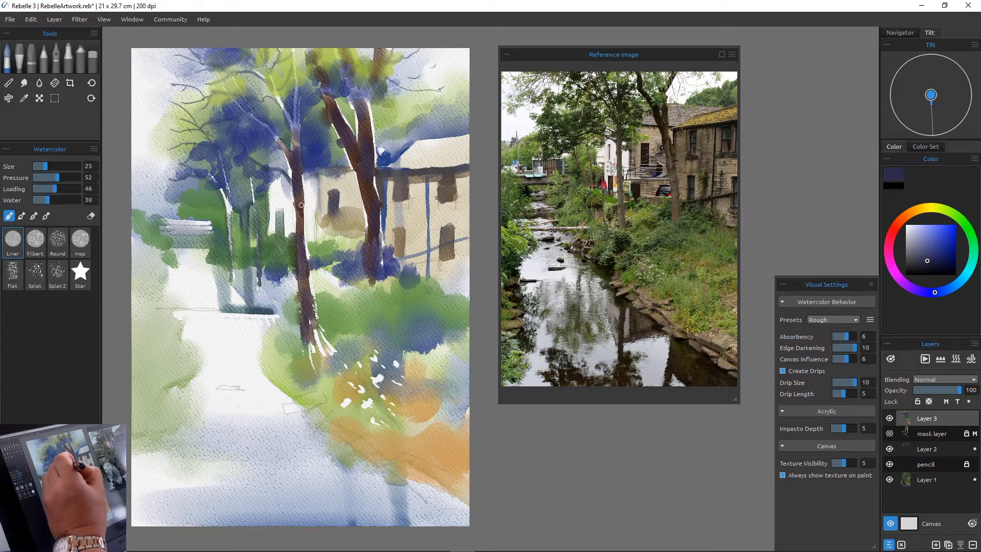
drag(304, 201, 332, 152)
drag(303, 203, 313, 191)
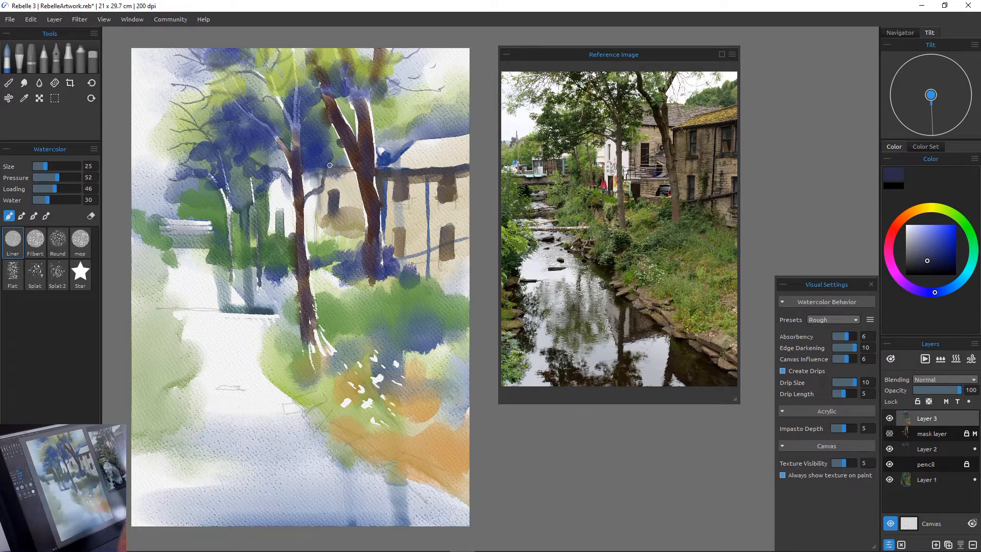
drag(308, 193, 300, 213)
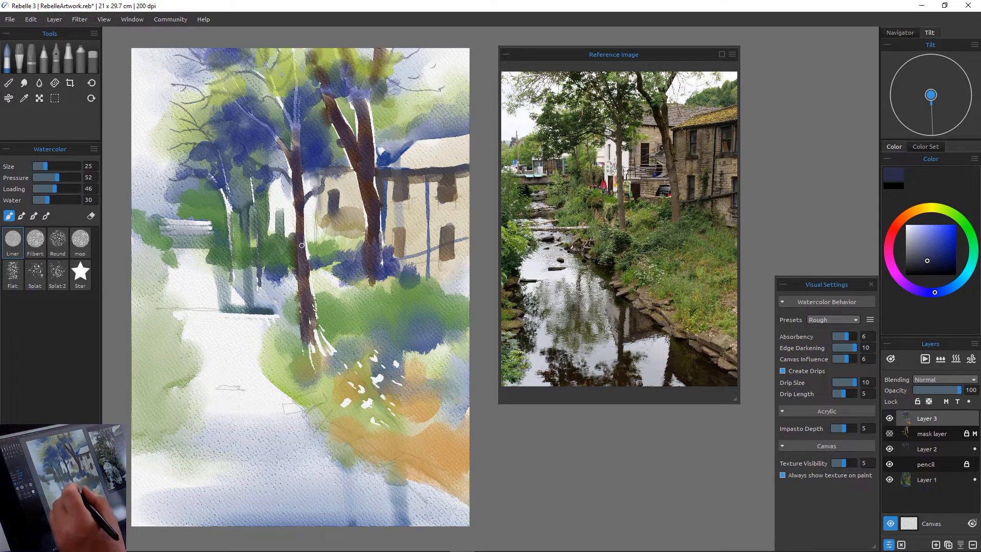
Step: Paint the dark stone edge of the weir across the river and scatter small dark rocks in the water below it
drag(274, 323, 173, 318)
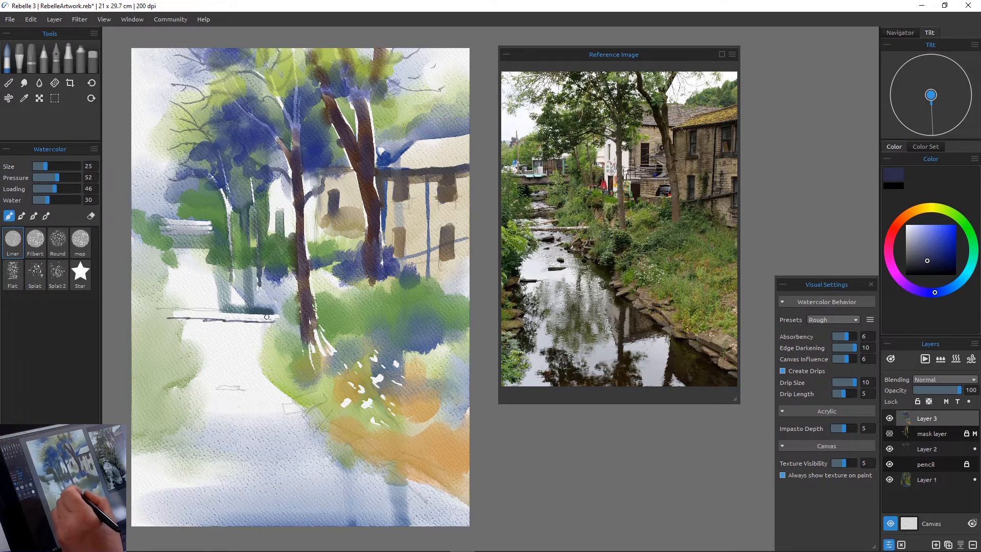
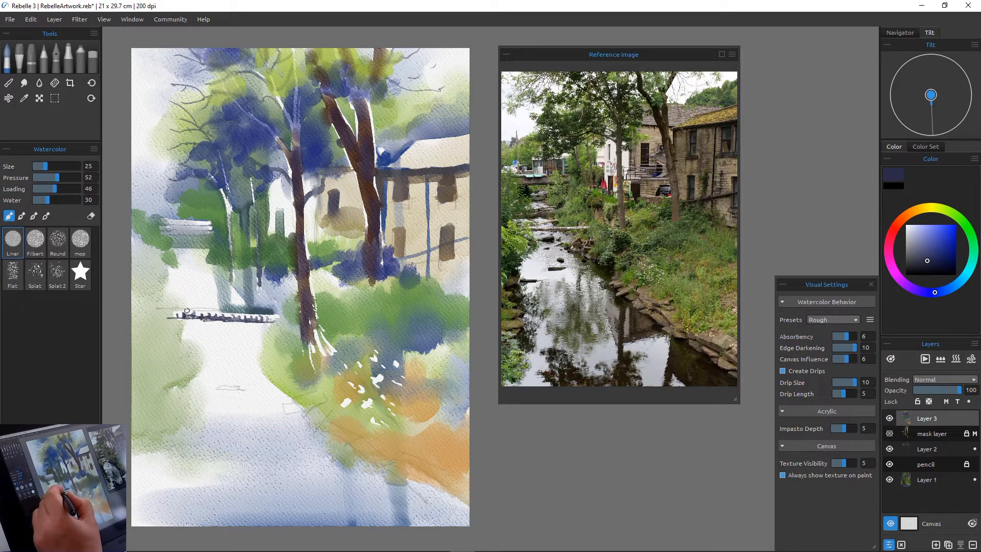
drag(212, 319, 176, 318)
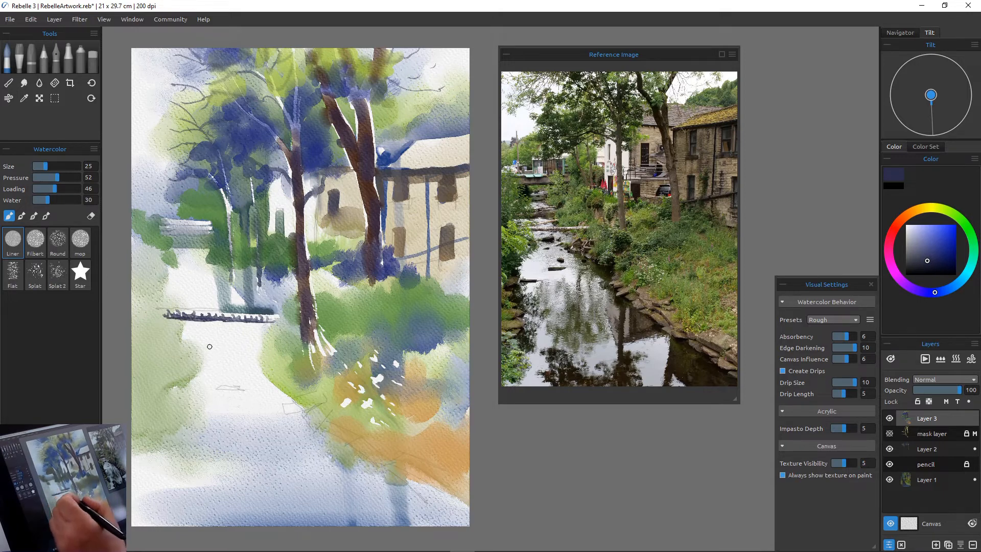
mouse_move(212, 338)
mouse_down()
mouse_move(217, 344)
mouse_move(195, 344)
mouse_up()
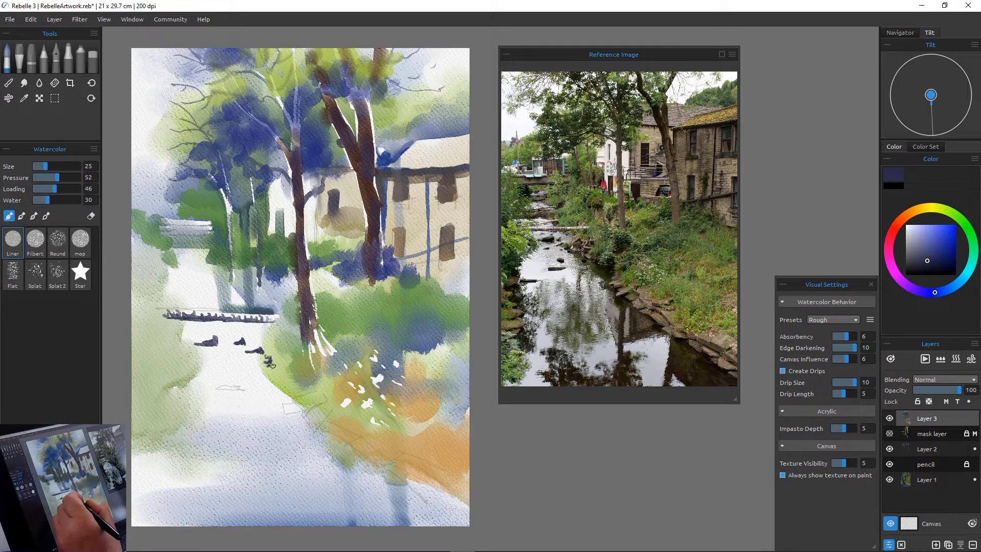
drag(239, 368, 229, 367)
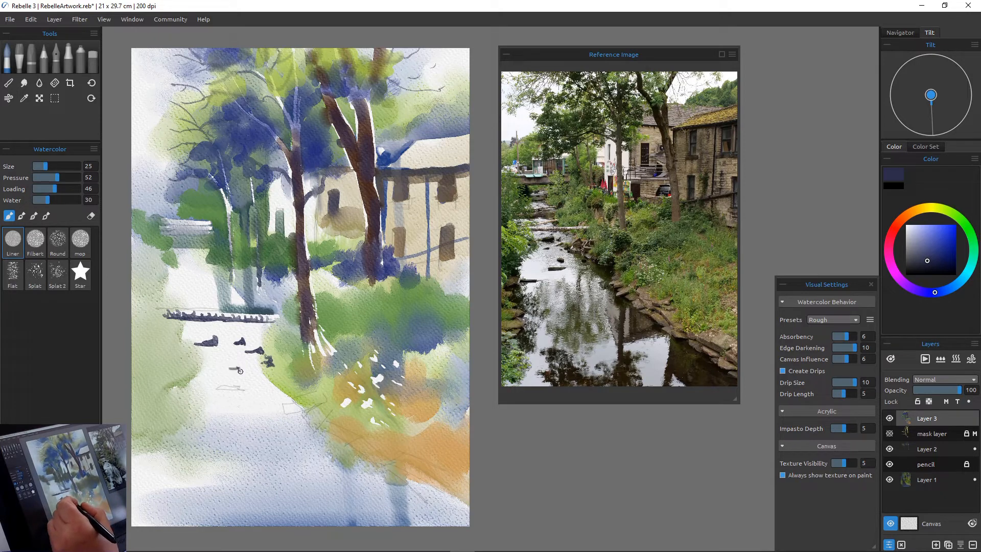
drag(221, 389, 198, 389)
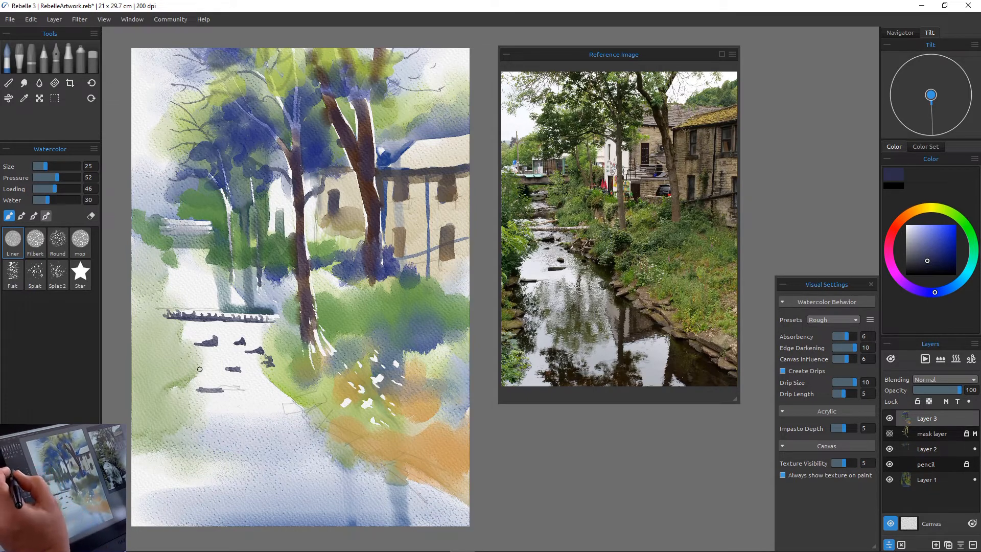
Step: Add pale wet shadows around the river rocks with the Liner at loading 15, water 89 and sizes up to 45
mouse_move(47, 199)
mouse_down()
mouse_move(75, 200)
mouse_move(40, 188)
mouse_up()
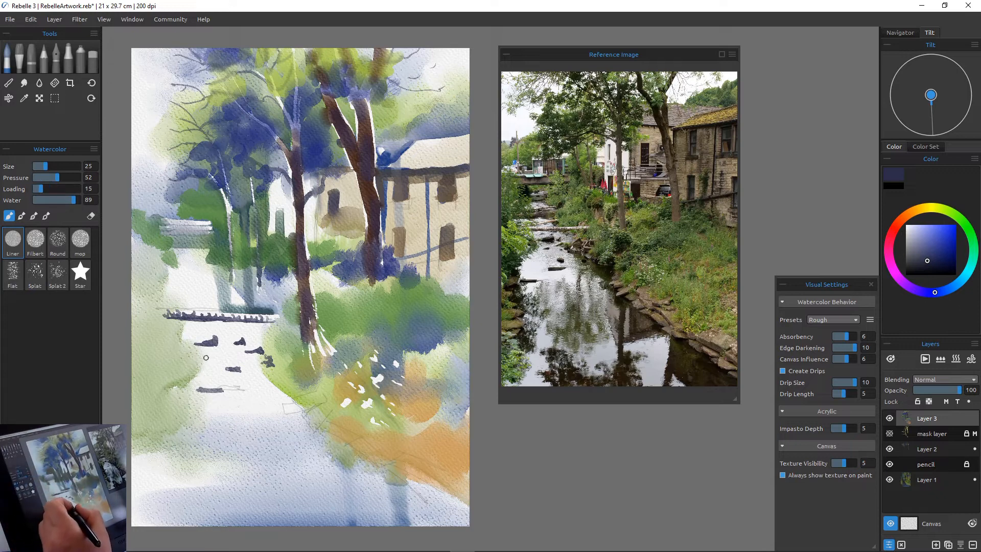
key(])
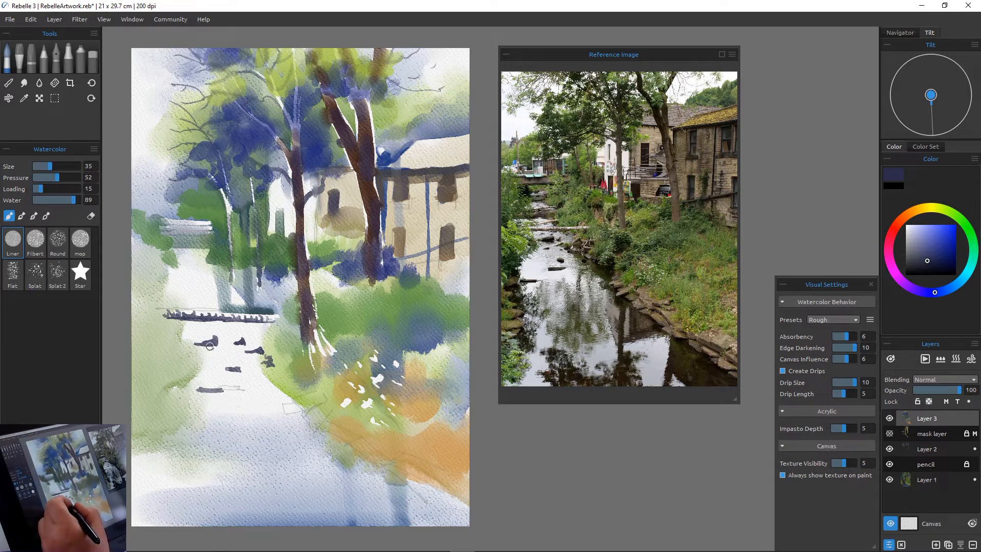
key(])
key(])
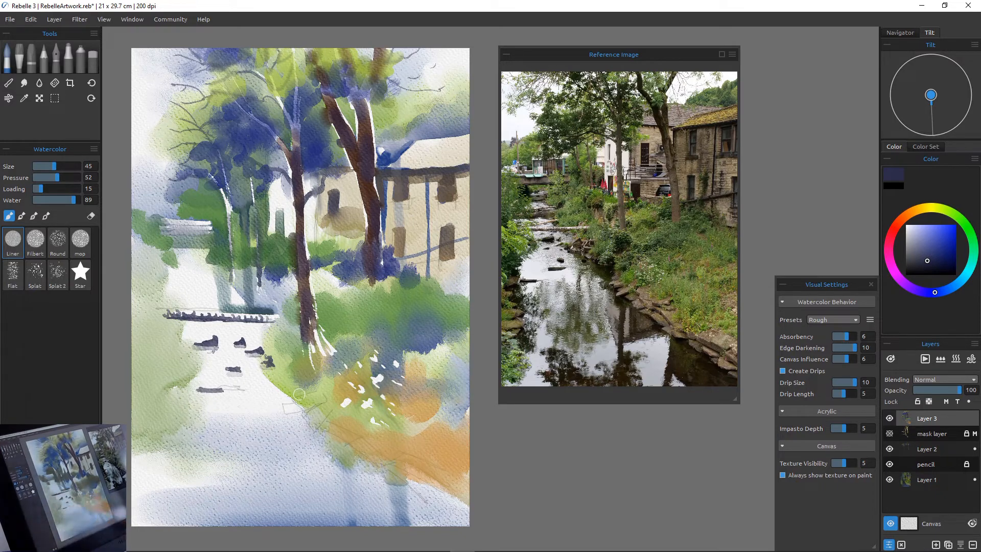
Step: Pick a more saturated dark blue and paint the stone edge along the grassy bank with the Liner at size 50, loading 71 and water 45, then 11
click(942, 252)
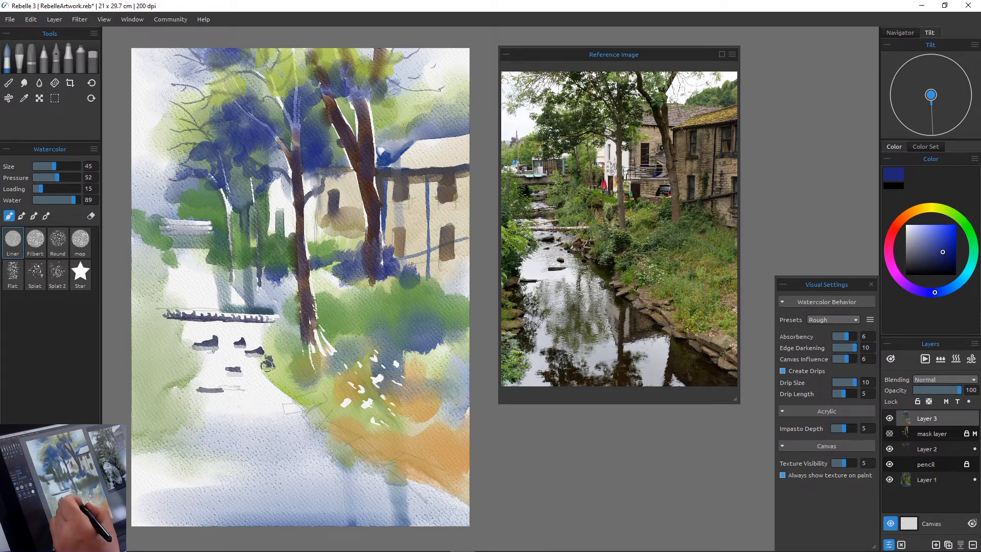
key(bracketright)
mouse_move(277, 373)
mouse_down()
mouse_move(289, 366)
mouse_move(295, 378)
mouse_move(275, 370)
mouse_up()
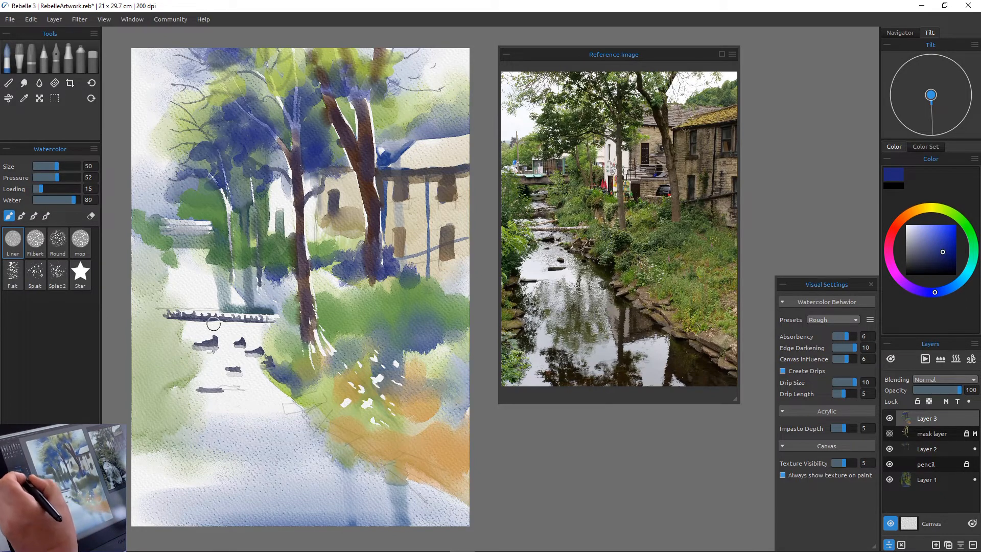
mouse_move(73, 200)
mouse_down()
mouse_move(45, 200)
mouse_move(66, 189)
mouse_up()
mouse_move(286, 381)
mouse_down()
mouse_move(273, 363)
mouse_move(306, 395)
mouse_move(281, 407)
mouse_move(310, 411)
mouse_move(305, 428)
mouse_move(326, 420)
mouse_move(320, 431)
mouse_move(358, 437)
mouse_move(338, 427)
mouse_move(396, 454)
mouse_move(321, 417)
mouse_up()
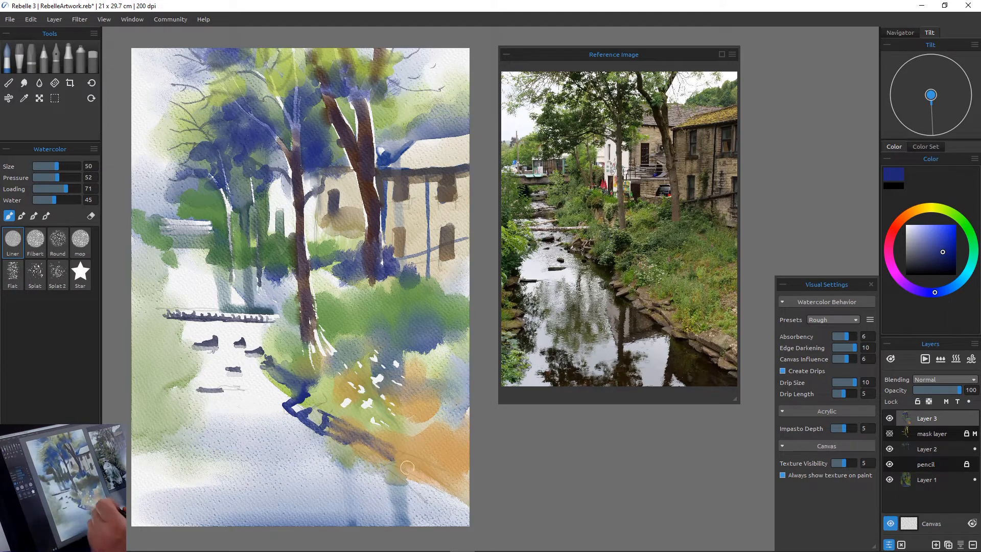
mouse_move(391, 447)
mouse_down()
mouse_move(445, 468)
mouse_move(400, 447)
mouse_move(391, 460)
mouse_move(417, 469)
mouse_move(394, 459)
mouse_move(418, 480)
mouse_move(397, 466)
mouse_up()
drag(304, 396, 284, 409)
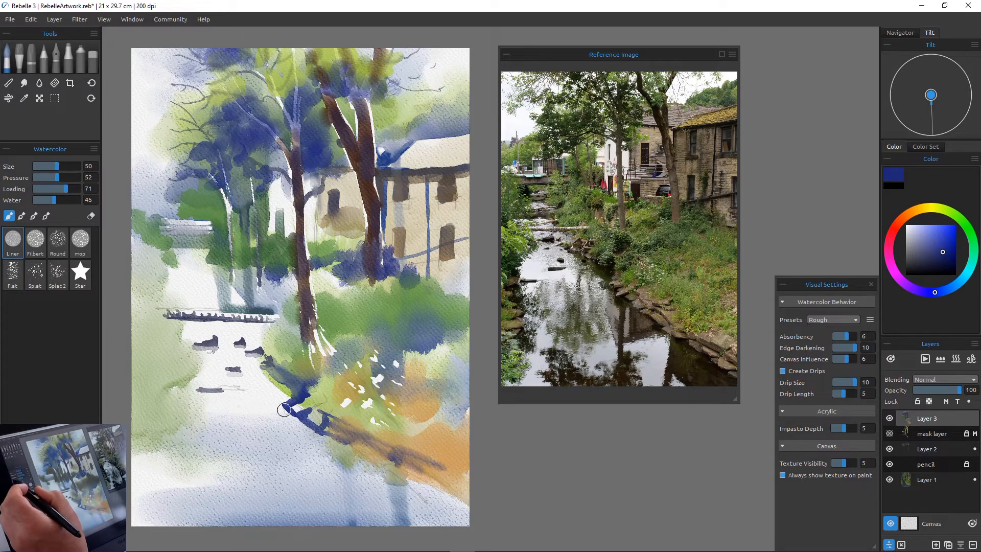
click(39, 200)
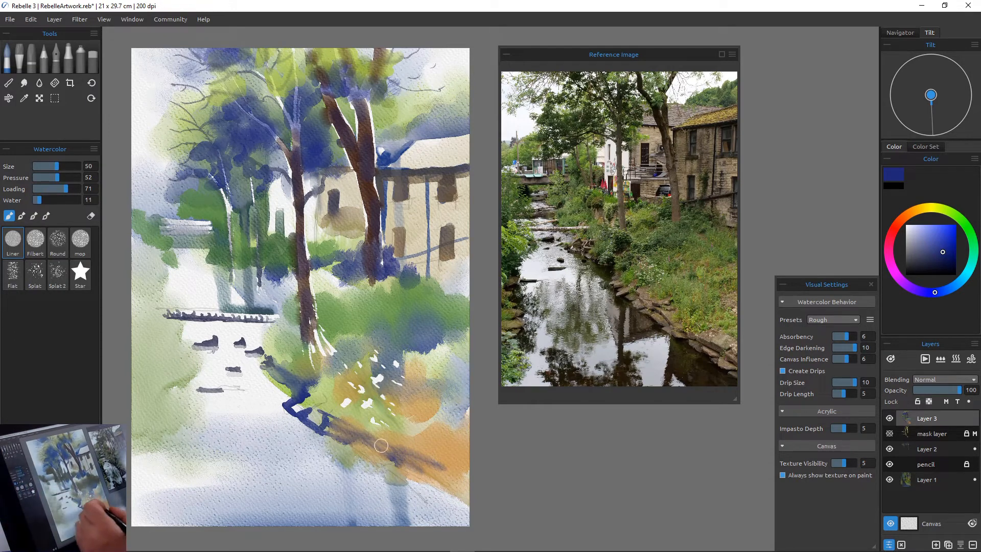
drag(326, 424, 354, 435)
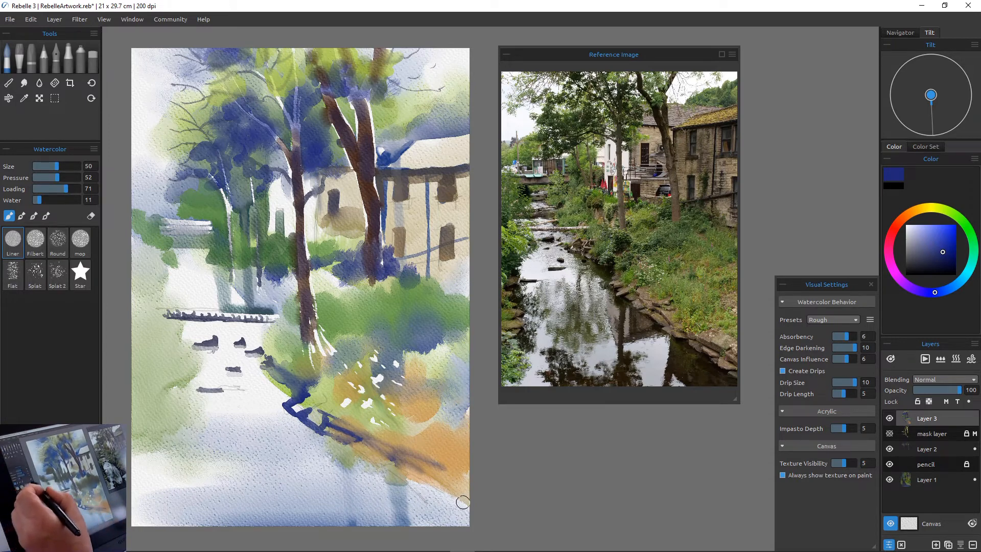
Step: Paint a wet blue reflection wash in the river below the stone bank with the mop brush at water 84 and sizes up to 80
drag(38, 200, 72, 200)
click(80, 240)
mouse_move(280, 412)
mouse_down()
mouse_move(365, 466)
mouse_move(402, 480)
mouse_move(401, 471)
mouse_move(402, 530)
mouse_move(409, 482)
mouse_move(428, 488)
mouse_move(446, 543)
mouse_move(452, 508)
mouse_move(462, 507)
mouse_move(447, 498)
mouse_move(442, 516)
mouse_move(425, 479)
mouse_move(430, 493)
mouse_move(400, 465)
mouse_move(415, 474)
mouse_move(320, 443)
mouse_move(331, 481)
mouse_move(344, 459)
mouse_move(353, 477)
mouse_move(383, 468)
mouse_move(378, 532)
mouse_up()
key(bracketright)
key(bracketright)
key(bracketright)
key(bracketright)
key(bracketright)
key(bracketright)
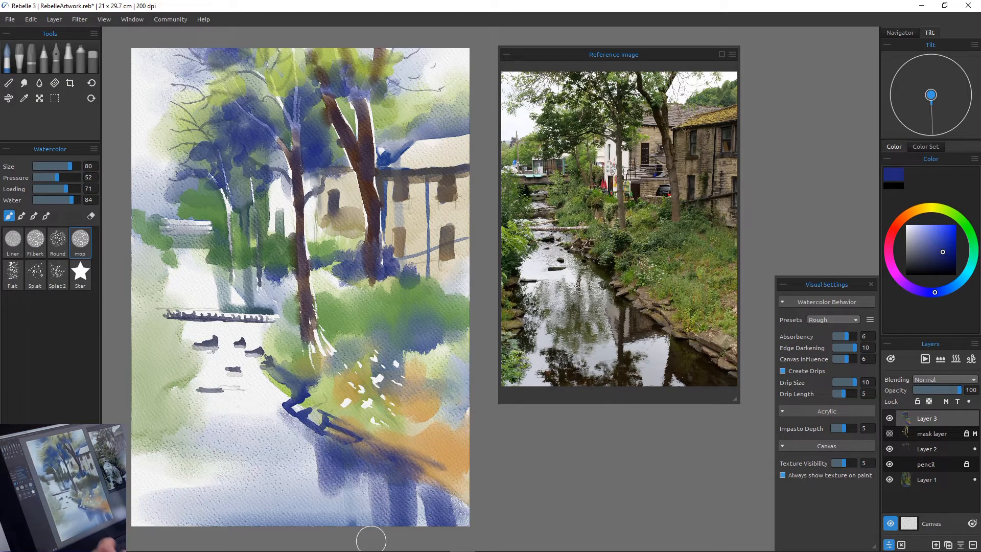
Step: Paint two long blue trunk reflections running from the stone bank down to the paper's lower edge, using smaller mop sizes around 50
key([)
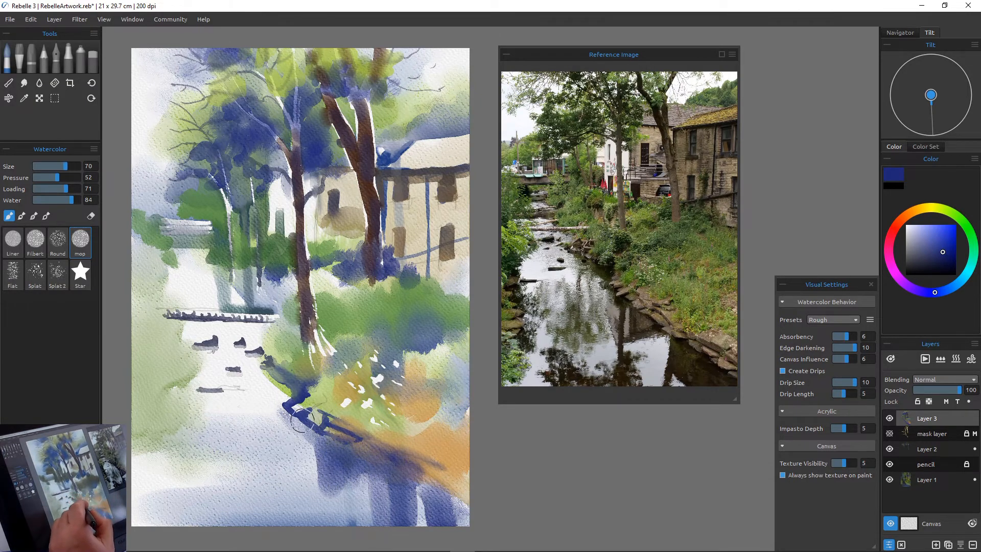
key([)
key([)
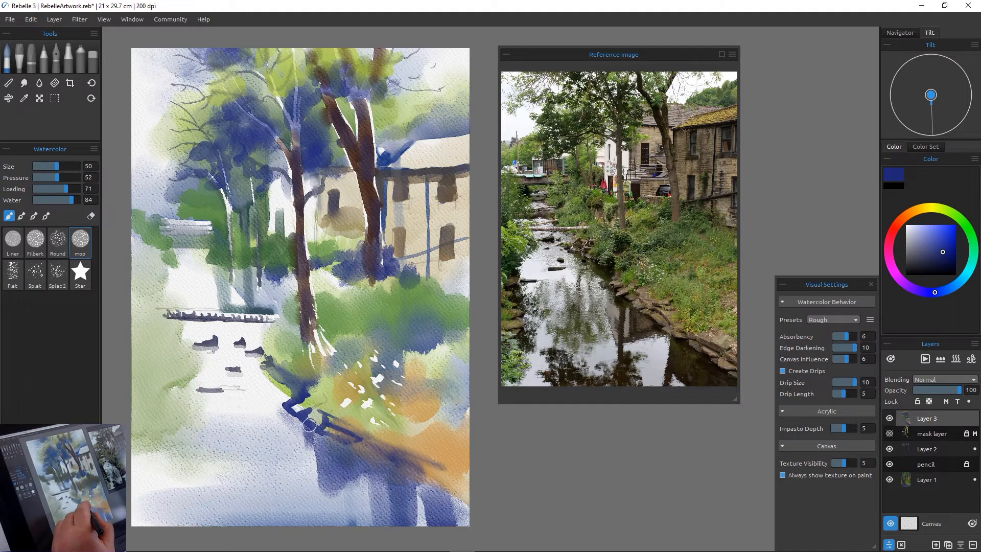
drag(309, 427, 300, 532)
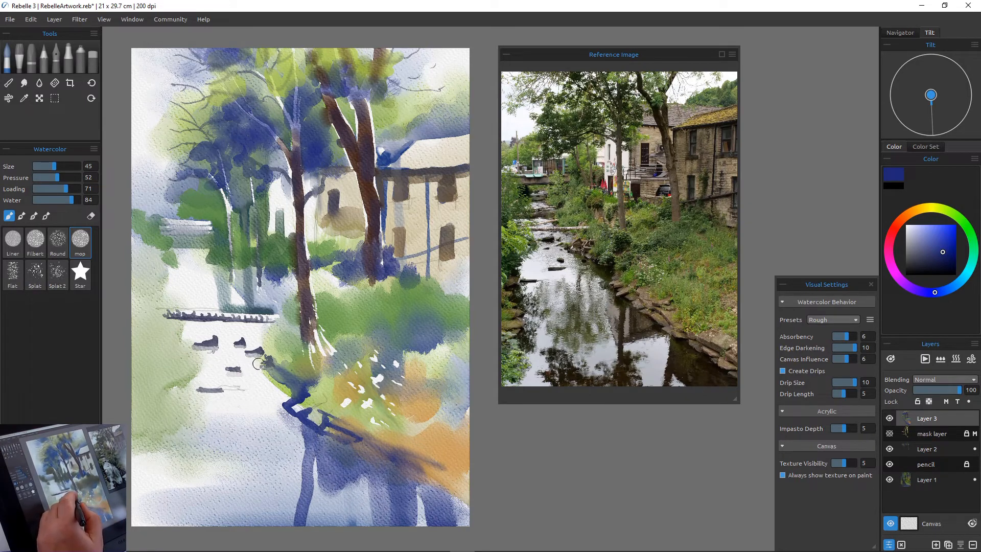
key(])
key(])
key(])
key(])
key(])
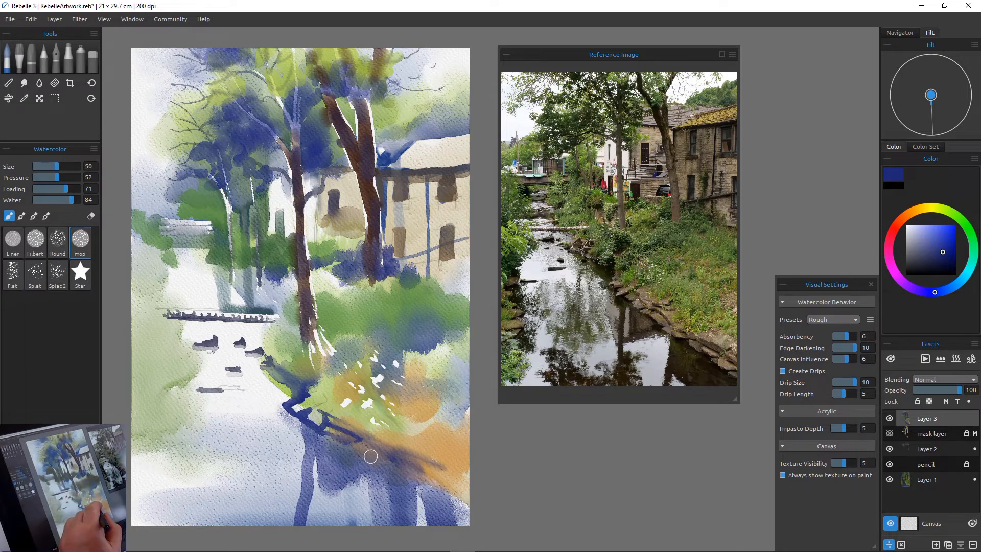
key([)
key([)
drag(369, 458, 362, 536)
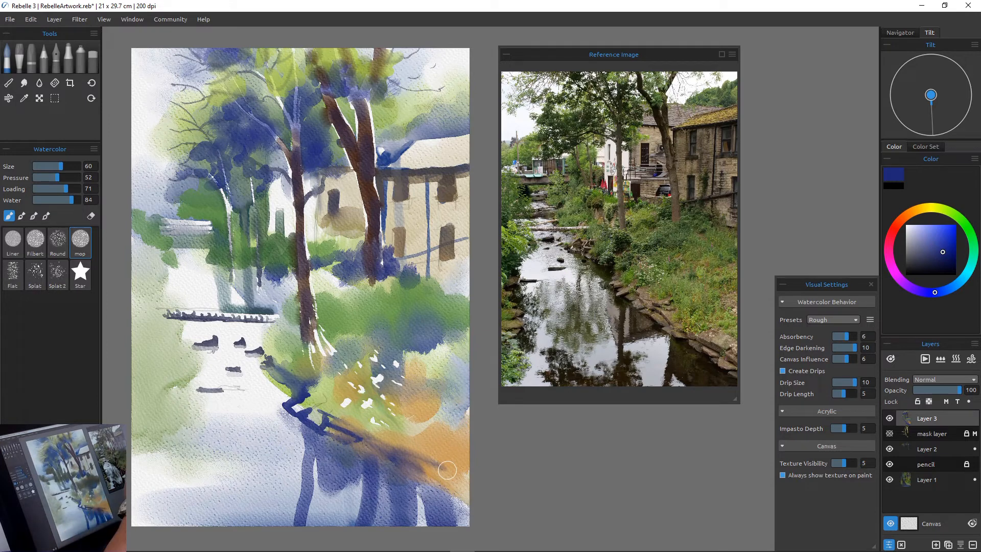
Step: Pick a dark orange-brown and glaze it over the two blue trunk reflections with the mop at size 60
click(894, 228)
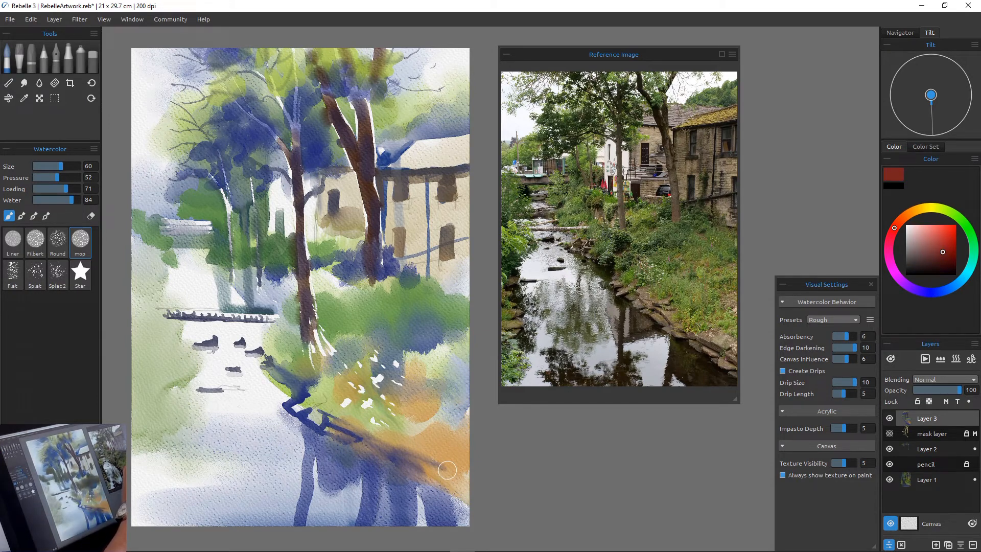
click(907, 214)
click(939, 259)
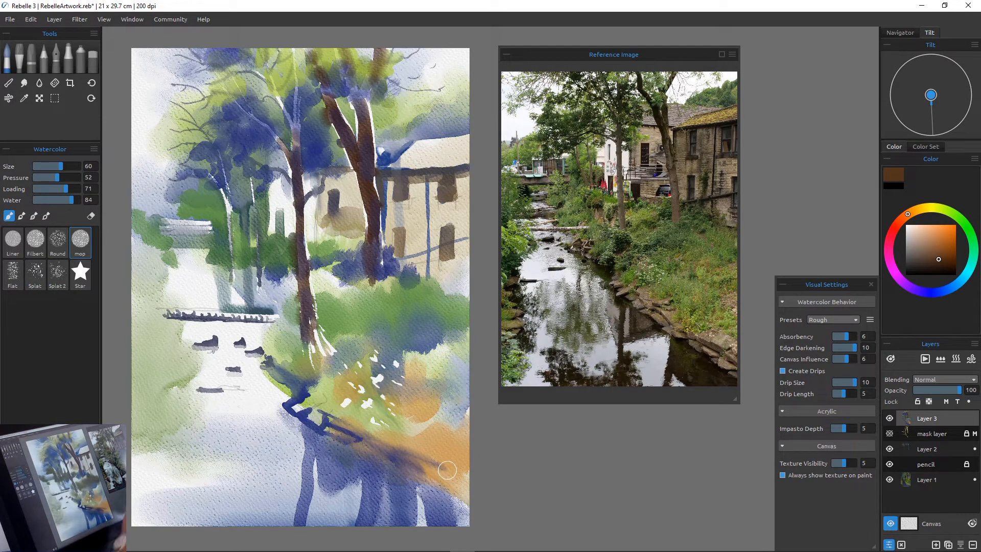
drag(373, 472, 372, 509)
drag(308, 437, 299, 530)
drag(306, 492, 300, 517)
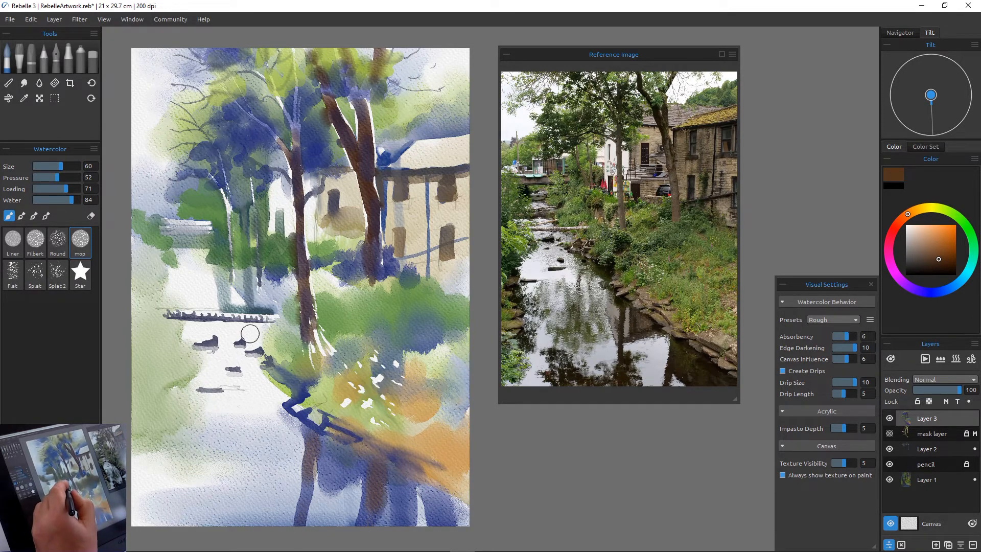
Step: Paint two thin brown trunk reflections straight down the river from the weir with the mop at size 40
key(bracketleft)
key(bracketleft)
key(bracketleft)
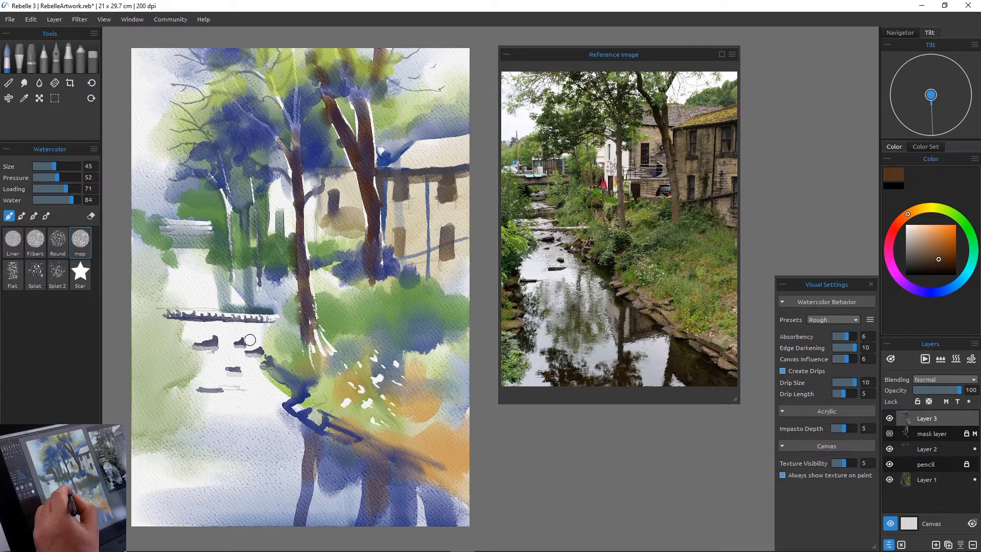
key(bracketleft)
drag(256, 324, 259, 457)
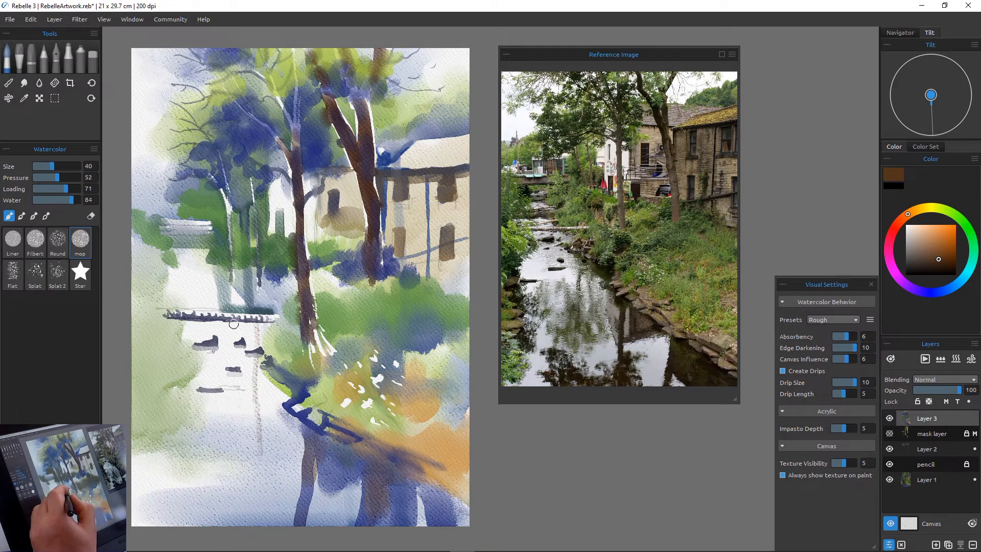
drag(232, 323, 230, 486)
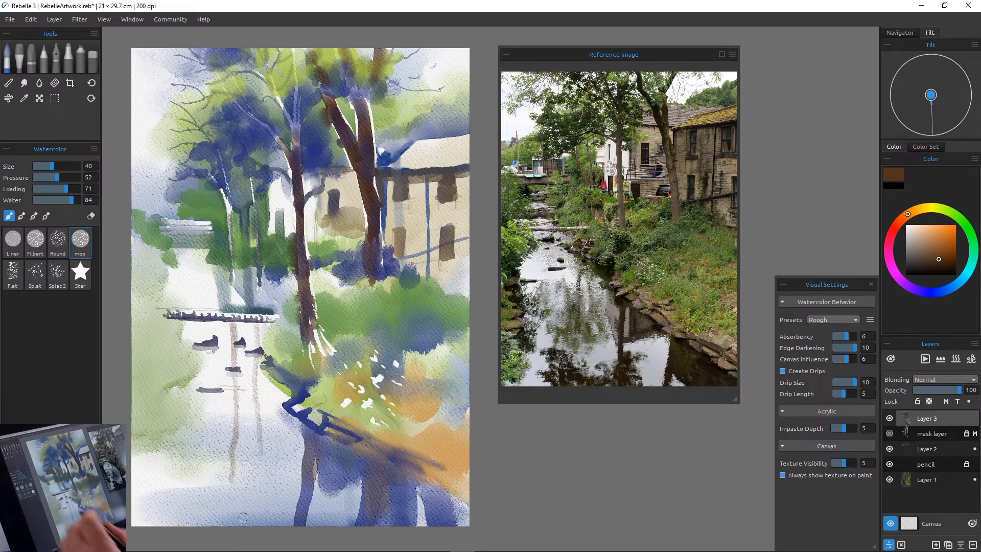
Step: Paint soft brown foliage reflections below the thin trunk reflections and across the river foreground with the mop at size 100
key(bracketright)
key(bracketright)
key(bracketright)
key(bracketright)
key(bracketright)
key(bracketright)
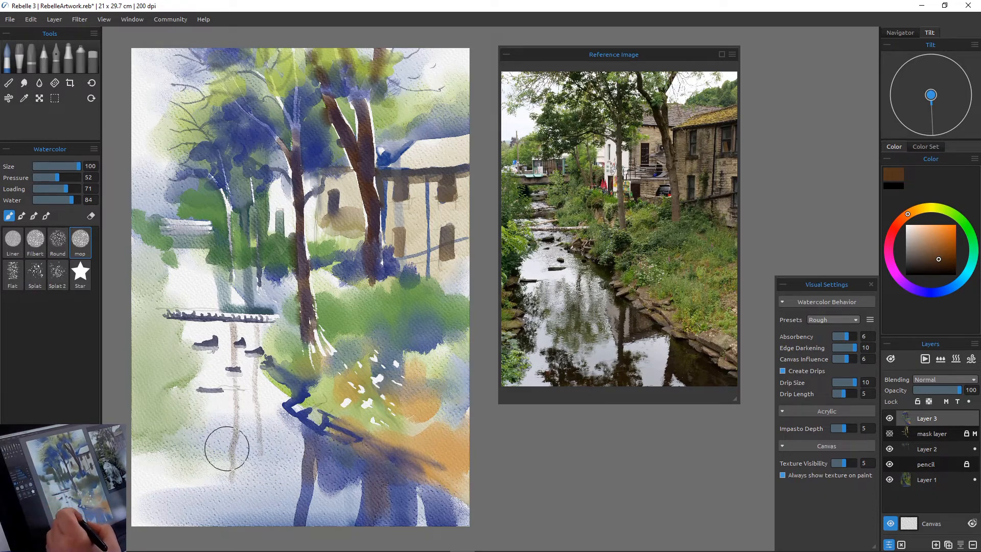
mouse_move(232, 468)
mouse_down()
mouse_move(268, 461)
mouse_move(275, 438)
mouse_move(283, 443)
mouse_move(224, 469)
mouse_move(215, 439)
mouse_move(203, 461)
mouse_up()
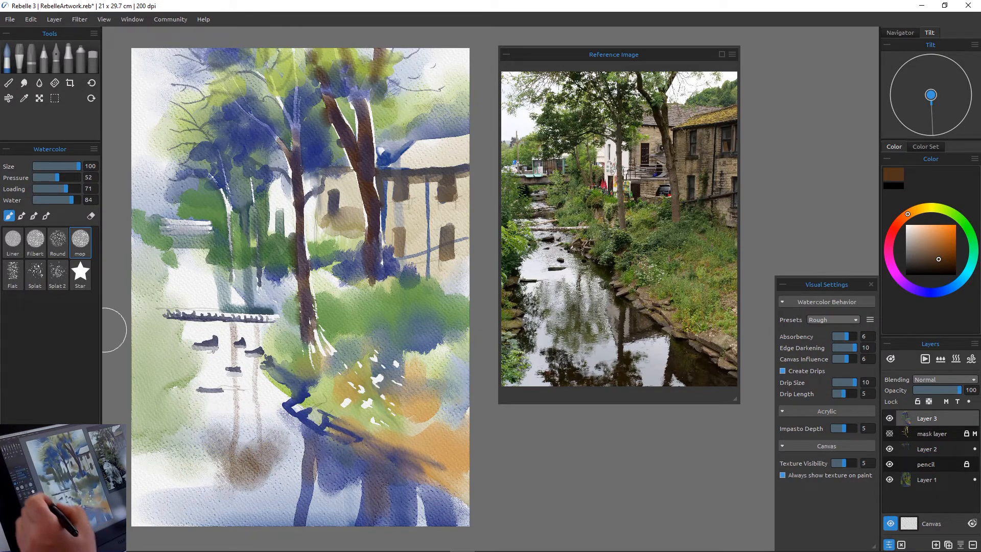
mouse_move(274, 501)
mouse_down()
mouse_move(291, 522)
mouse_move(233, 522)
mouse_move(207, 496)
mouse_move(188, 518)
mouse_move(367, 519)
mouse_move(420, 531)
mouse_move(232, 522)
mouse_move(217, 512)
mouse_move(182, 519)
mouse_move(201, 493)
mouse_move(231, 497)
mouse_move(219, 477)
mouse_move(199, 511)
mouse_up()
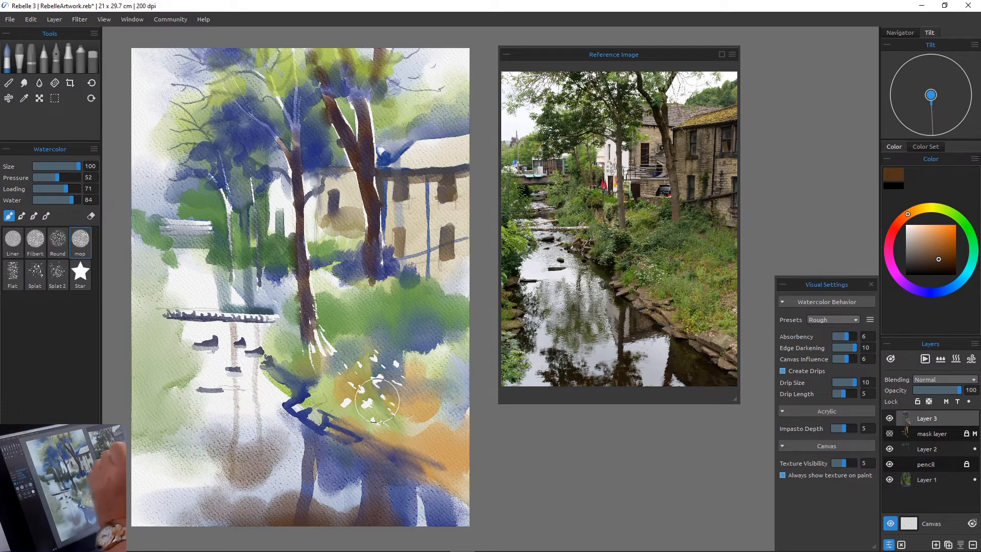
Step: Sample grey-blue and dark blue from the painting and tone down the white flecks and orange grass on the bank with the mop at size 60
key(bracketleft)
alt+click(383, 351)
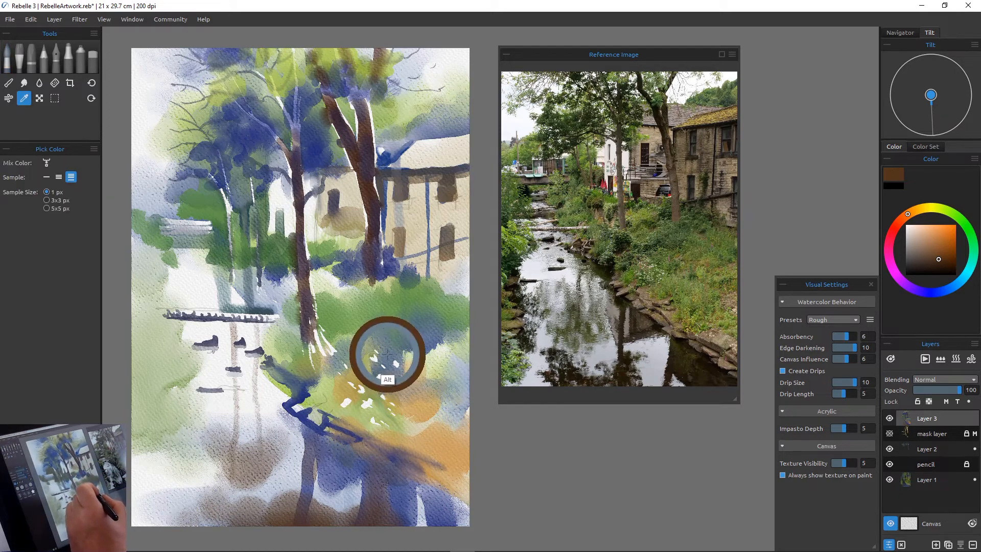
key(bracketleft)
key(bracketleft)
key(bracketleft)
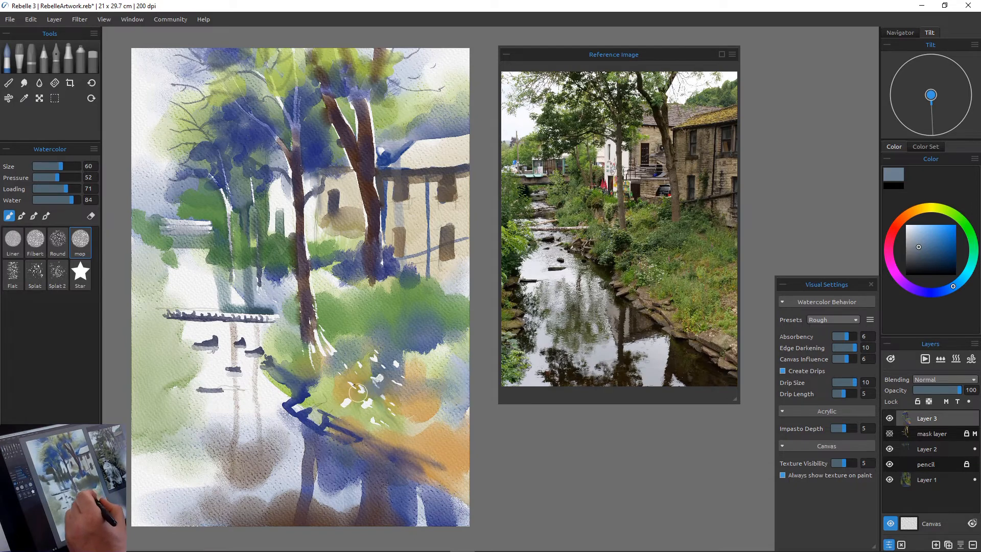
mouse_move(369, 413)
mouse_down()
mouse_move(392, 409)
mouse_move(397, 419)
mouse_move(395, 382)
mouse_move(413, 393)
mouse_up()
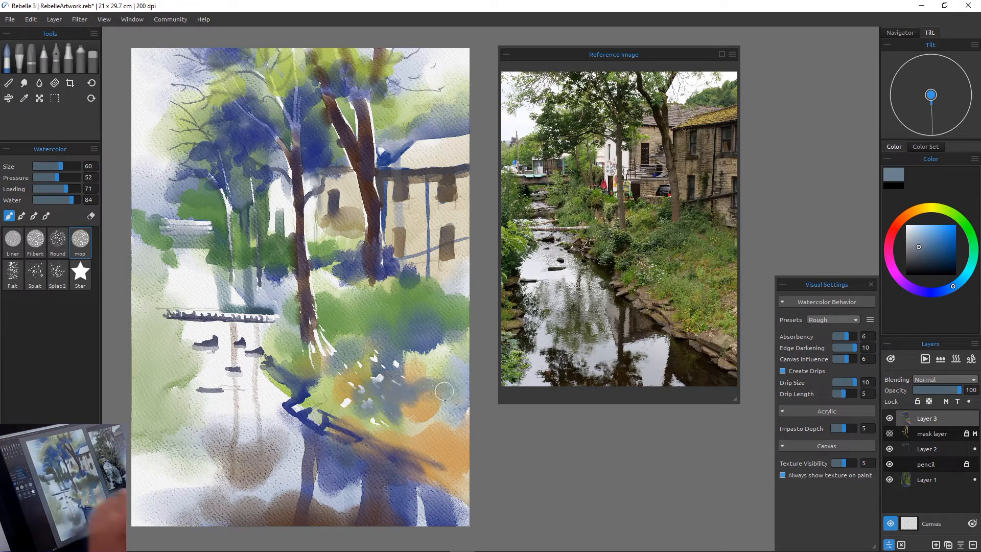
alt+click(302, 427)
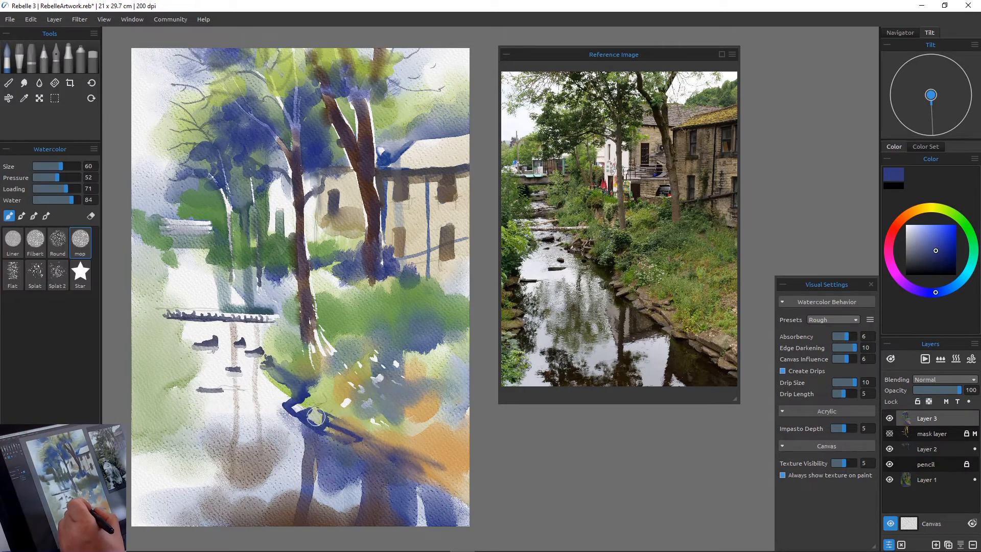
mouse_move(379, 387)
mouse_down()
mouse_move(401, 384)
mouse_move(404, 372)
mouse_move(369, 374)
mouse_move(371, 361)
mouse_move(336, 415)
mouse_move(342, 404)
mouse_move(372, 408)
mouse_move(367, 418)
mouse_move(405, 434)
mouse_up()
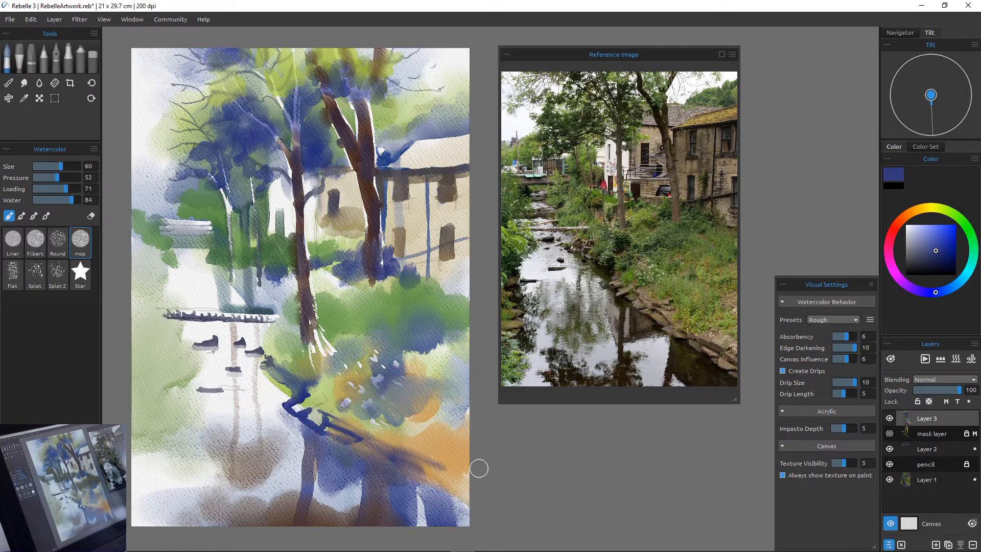
Step: Erase small light flecks in the bank grass and light stone shapes along the dark bank edge with the Liner at size 30
key(e)
click(13, 243)
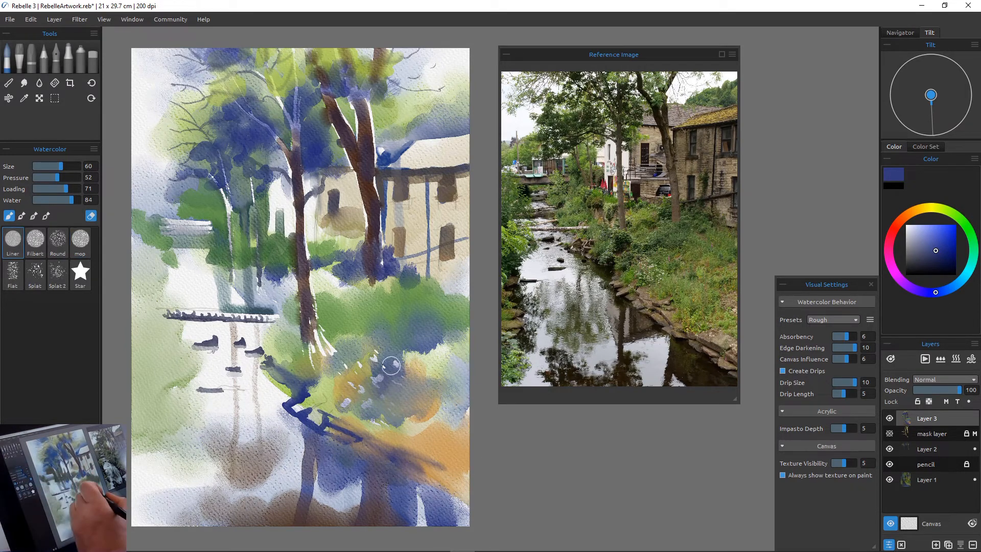
key([)
key([)
key([)
key([)
key([)
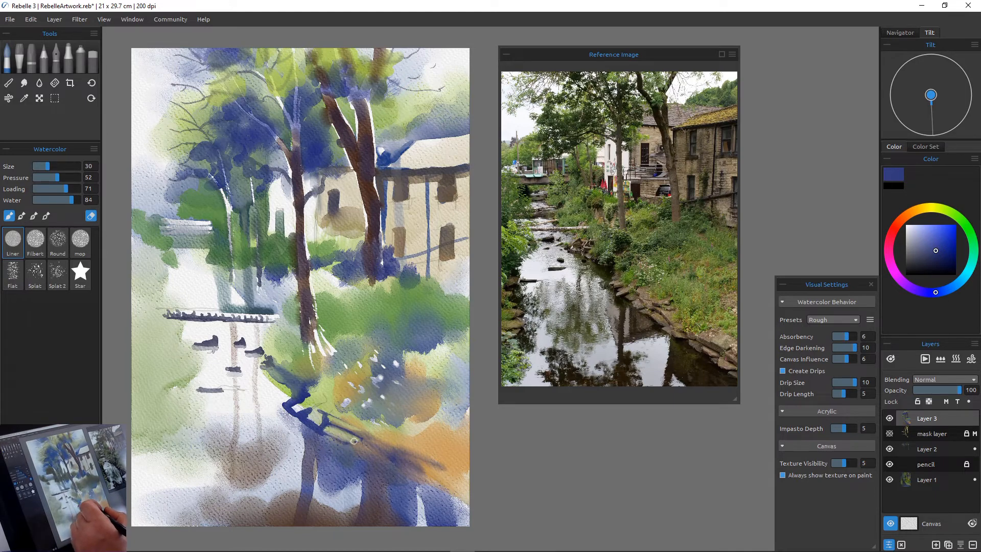
drag(360, 447, 384, 455)
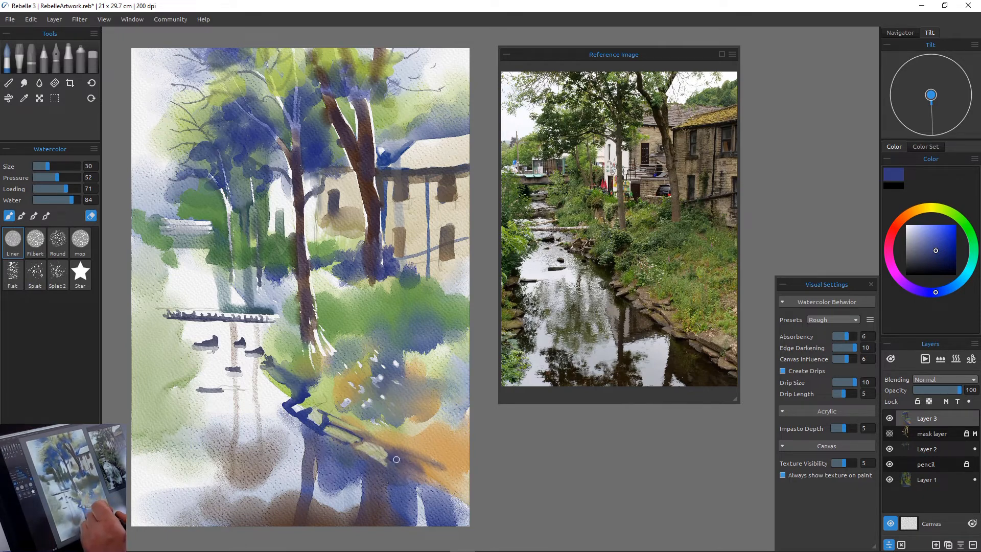
mouse_move(397, 466)
mouse_down()
mouse_move(415, 479)
mouse_move(410, 467)
mouse_up()
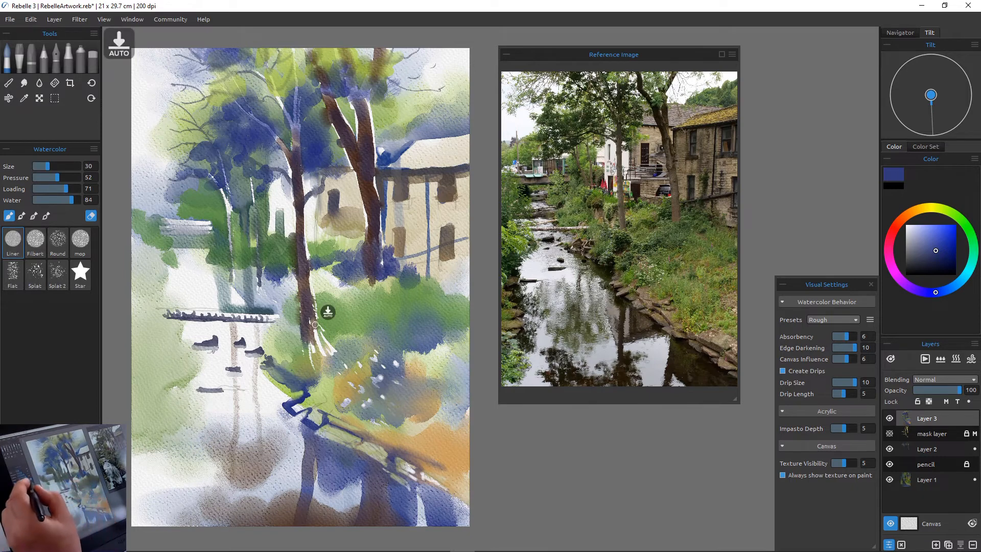
Step: Sample dark purplish brown from the front trunk and shade the ground around its base with the Liner at size 70
click(91, 216)
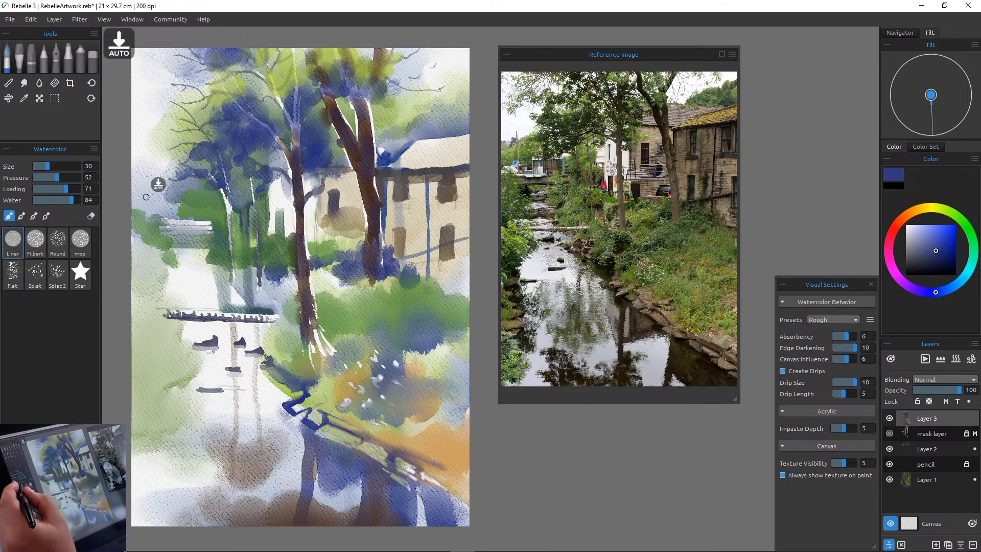
alt+click(305, 304)
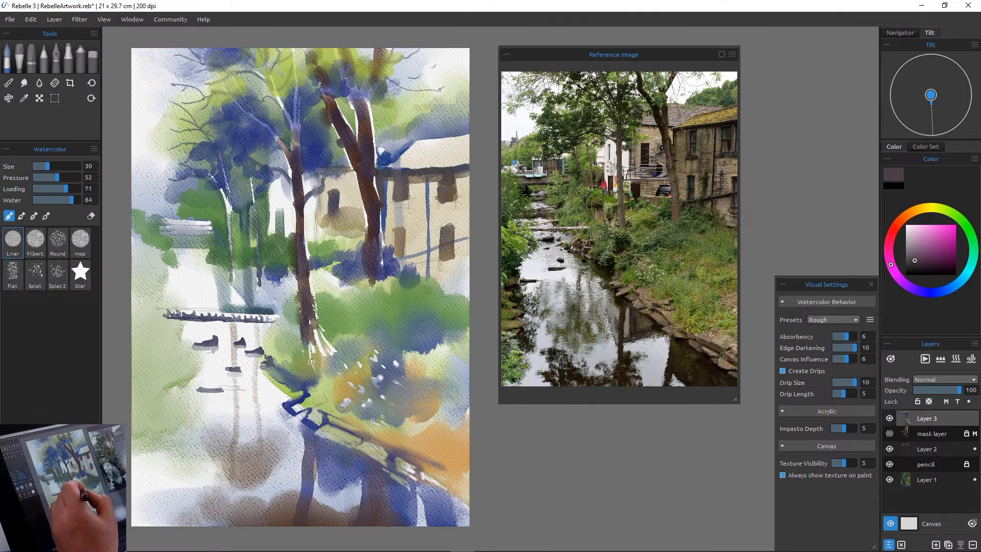
key(])
key(])
key(])
key(])
key(])
key(])
key([)
key([)
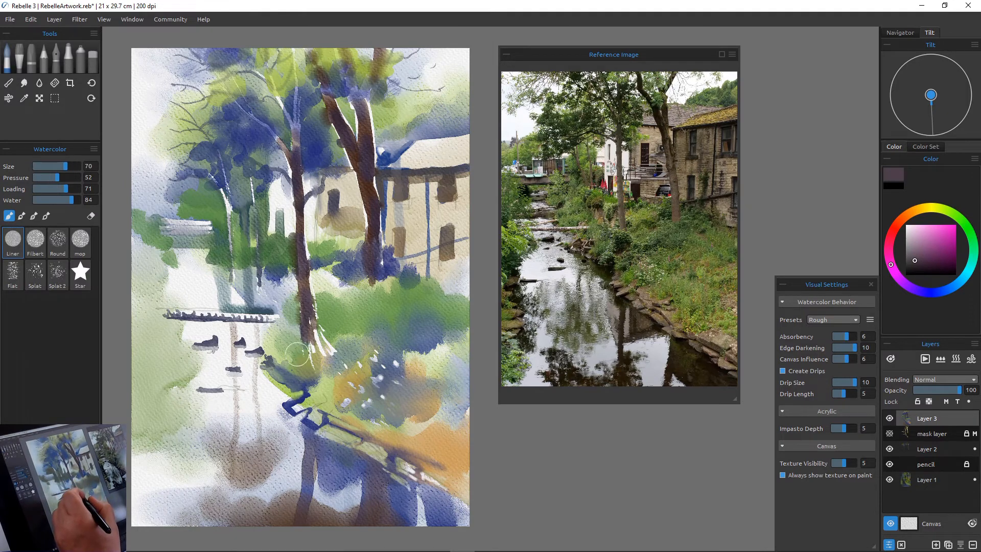
mouse_move(294, 350)
mouse_down()
mouse_move(290, 340)
mouse_move(313, 354)
mouse_move(318, 348)
mouse_move(319, 360)
mouse_move(287, 390)
mouse_move(301, 385)
mouse_up()
Step: Darken the bushes around the rear trunk's base and along the foot of the building with the Liner at sizes up to 70
key([)
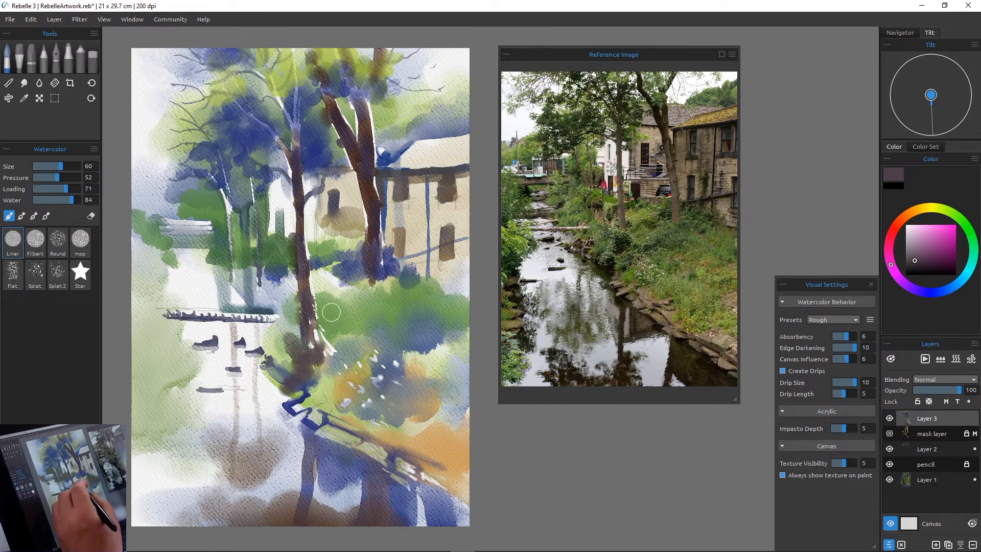
key([)
key([)
mouse_move(357, 290)
mouse_down()
mouse_move(338, 296)
mouse_move(357, 270)
mouse_up()
key(bracketright)
key(bracketright)
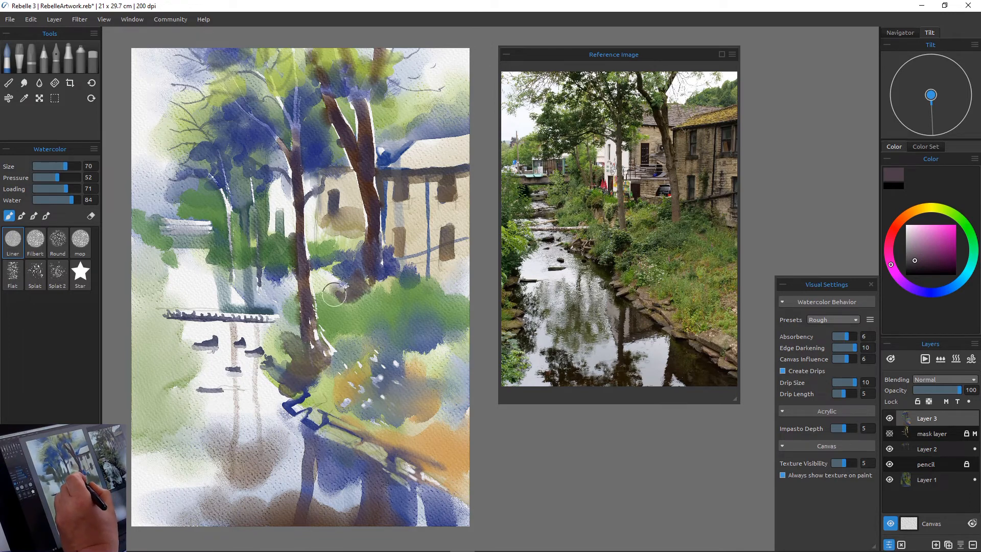
key(bracketleft)
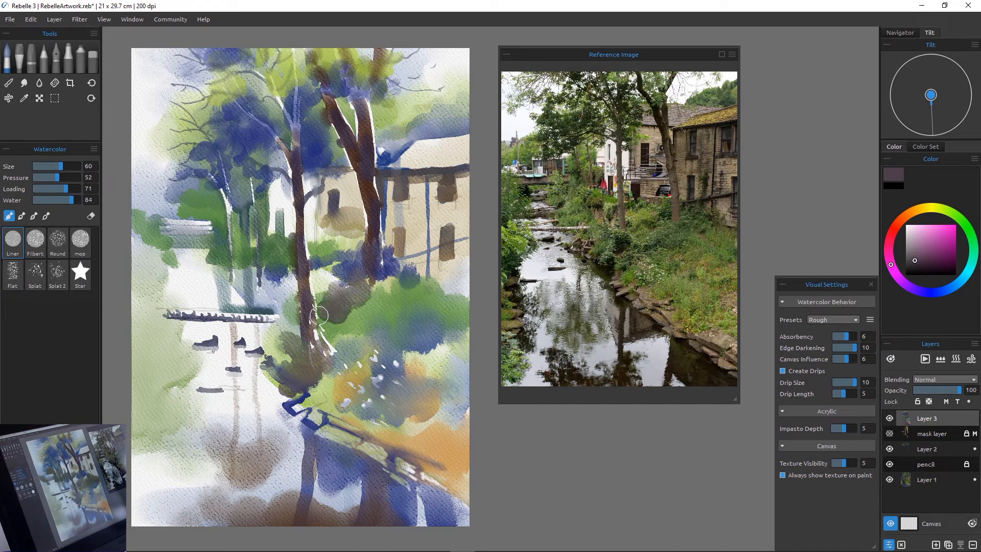
mouse_move(396, 263)
mouse_down()
mouse_move(422, 276)
mouse_move(459, 319)
mouse_up()
mouse_move(414, 296)
mouse_down()
mouse_move(390, 276)
mouse_move(431, 295)
mouse_move(382, 304)
mouse_move(387, 281)
mouse_move(392, 289)
mouse_move(383, 258)
mouse_up()
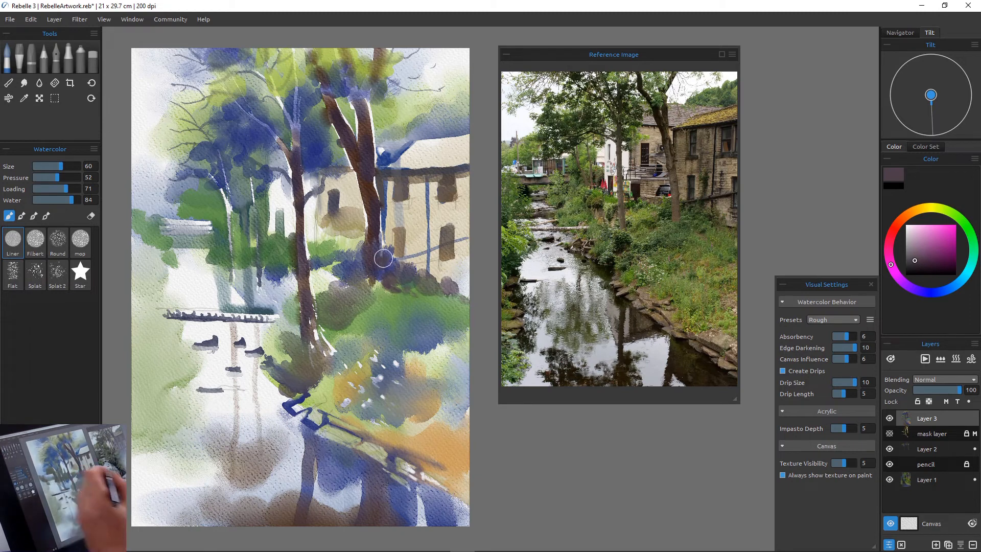
Step: Erase thin light highlights along the edges of the rear trunk with the Liner at size 25
click(91, 215)
key(])
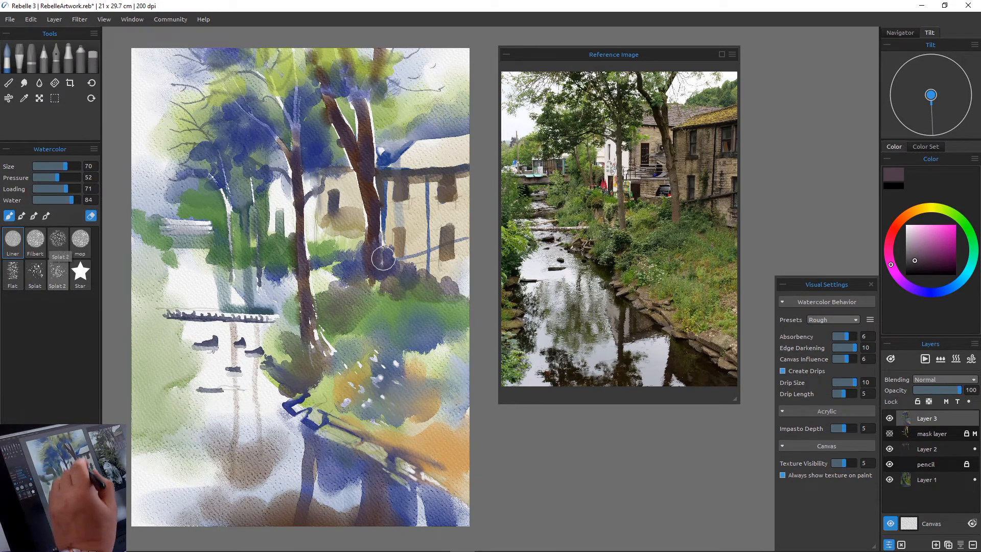
key([)
key([)
key([)
key([)
drag(381, 244, 382, 270)
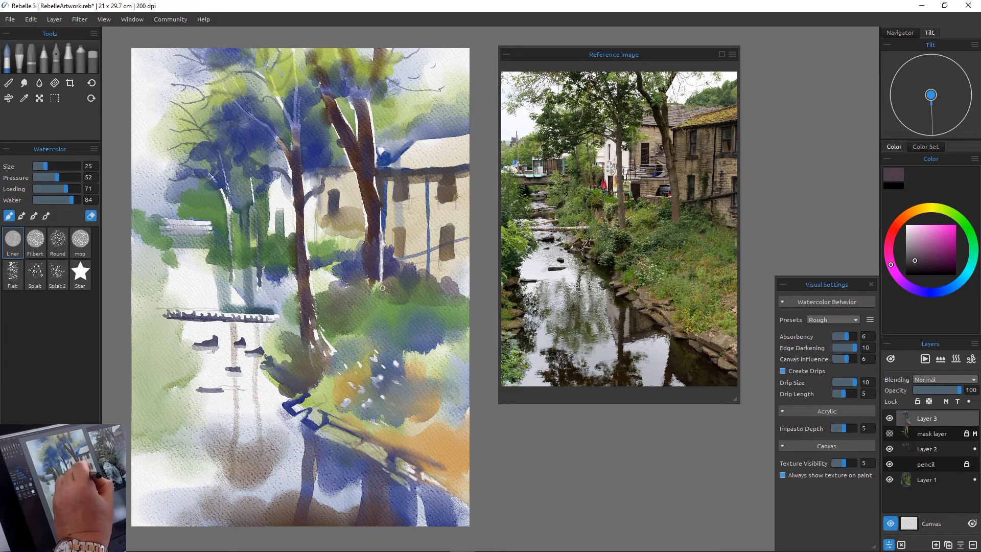
drag(367, 220, 364, 267)
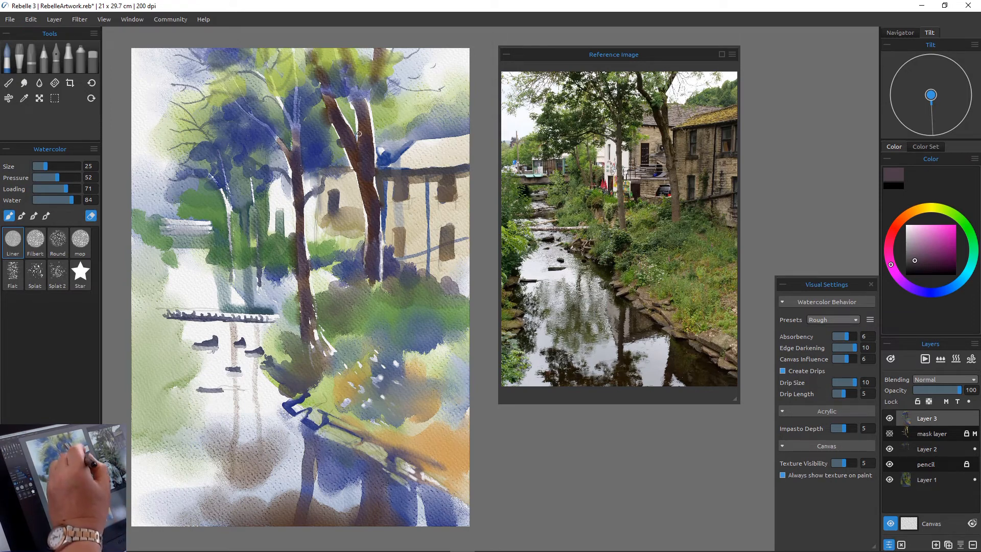
mouse_move(357, 139)
mouse_down()
mouse_move(368, 167)
mouse_move(348, 127)
mouse_up()
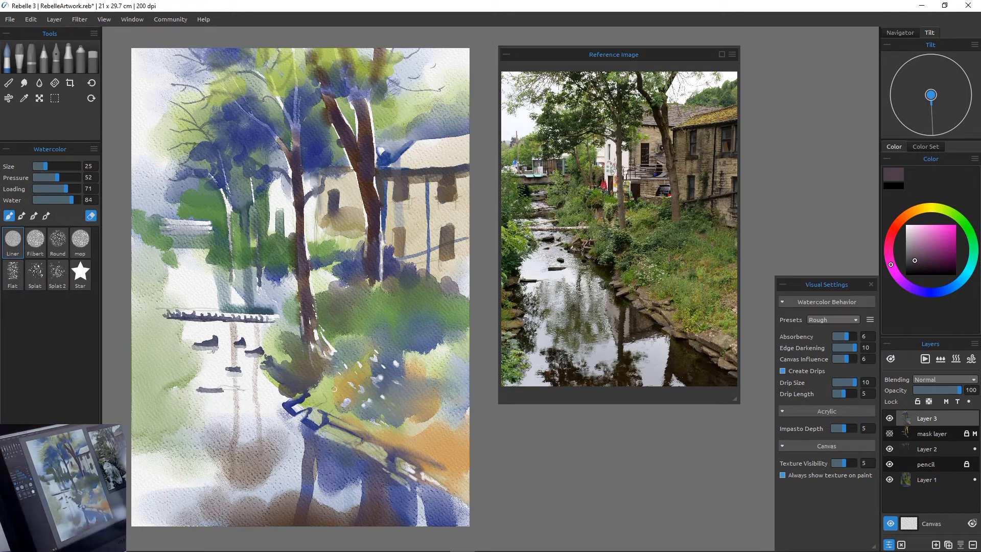
Step: Sample dark blue from the foliage and shade the orange and green grass above the stone bank with the Liner at size 100
click(12, 242)
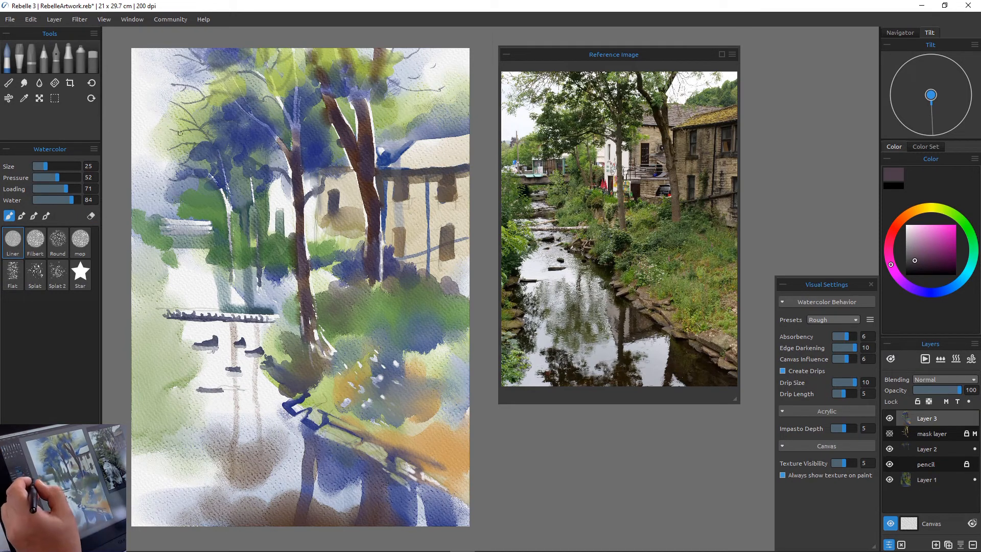
alt+click(243, 132)
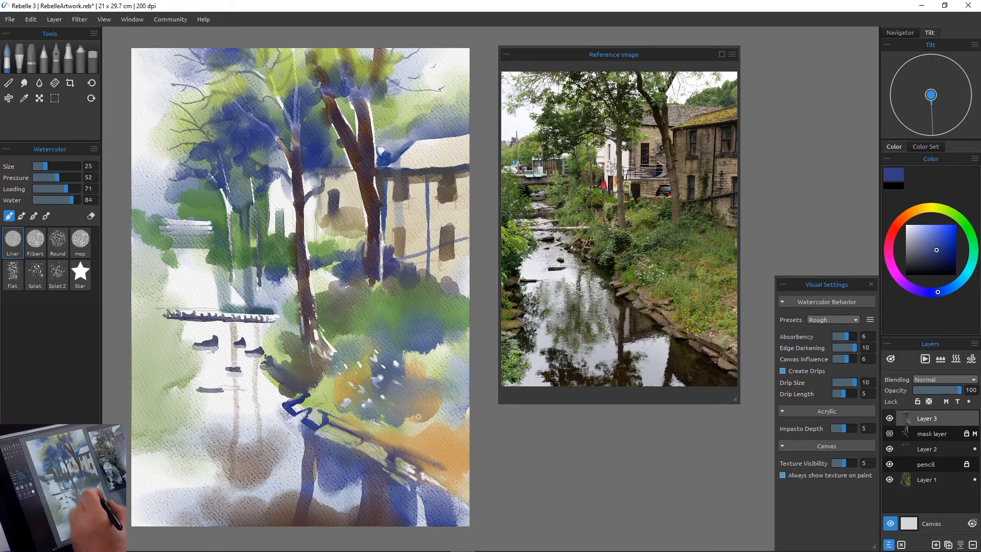
key(bracketright)
key(bracketright)
key(bracketright)
key(bracketright)
key(bracketright)
key(bracketright)
key(bracketright)
key(bracketright)
key(bracketright)
key(bracketright)
key(bracketright)
key(bracketright)
key(bracketright)
key(bracketright)
key(bracketright)
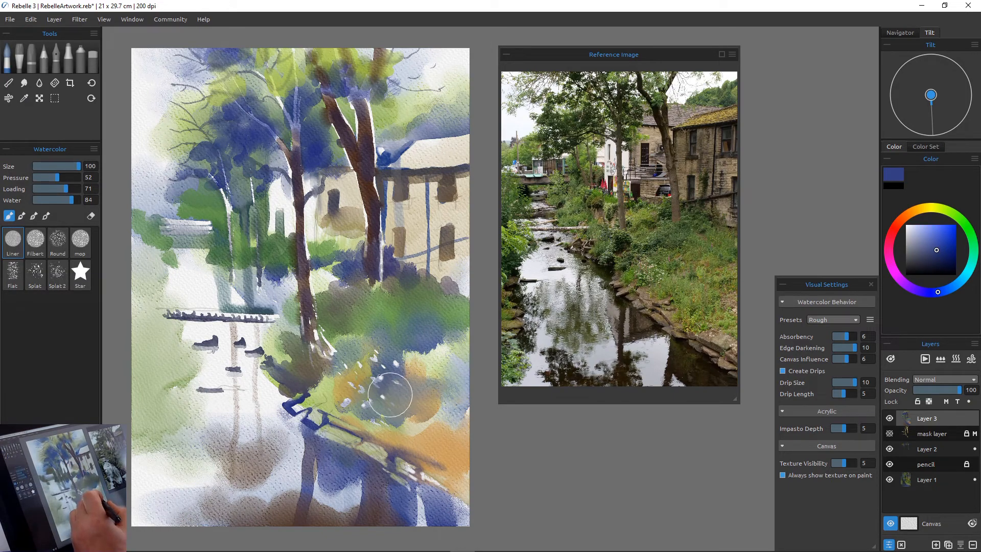
mouse_move(391, 406)
mouse_down()
mouse_move(450, 398)
mouse_move(467, 434)
mouse_move(439, 437)
mouse_move(399, 421)
mouse_move(410, 445)
mouse_up()
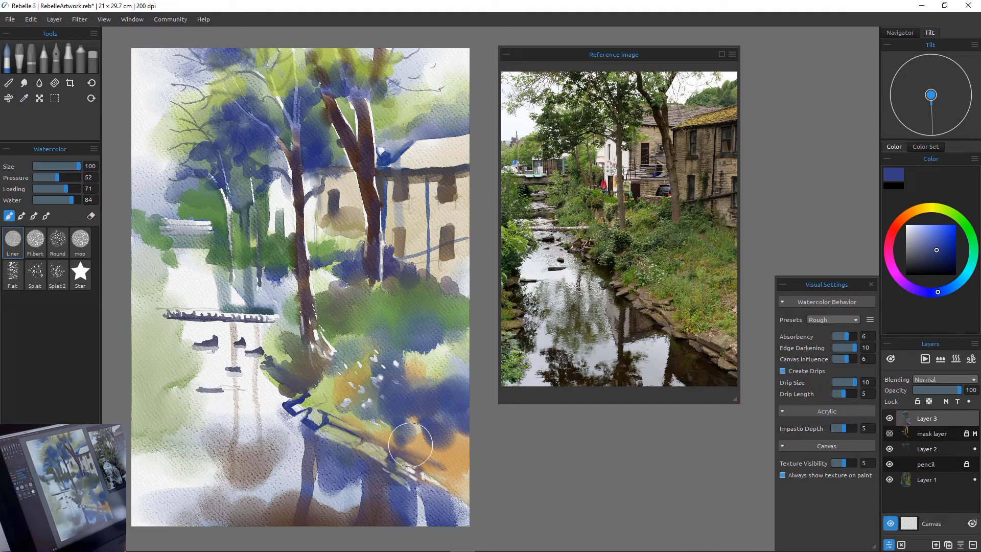
drag(360, 420, 356, 425)
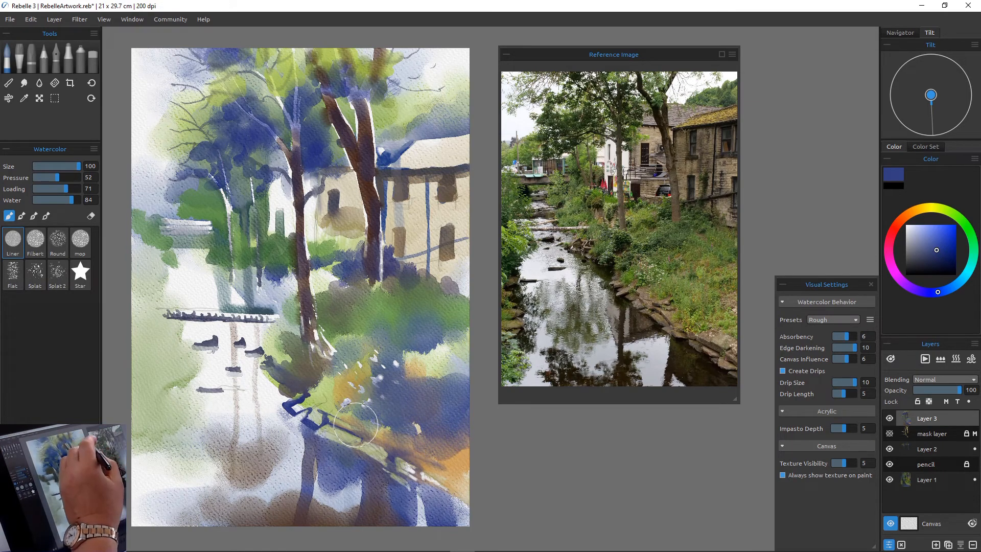
Step: On a new layer, glaze blue shadow over the building walls with the mop at size 100, loading 31 and water 98
key(ctrl+shift+n)
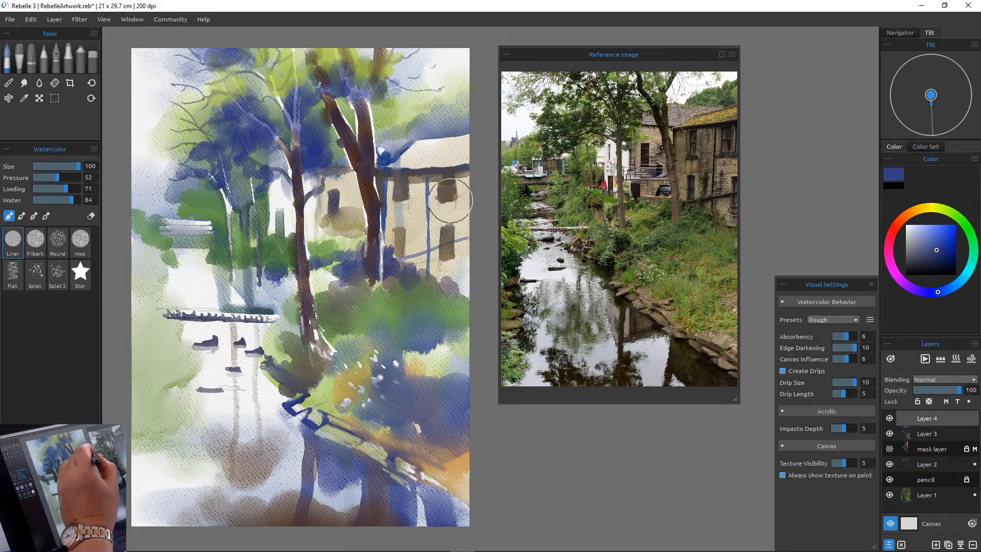
drag(470, 182, 437, 259)
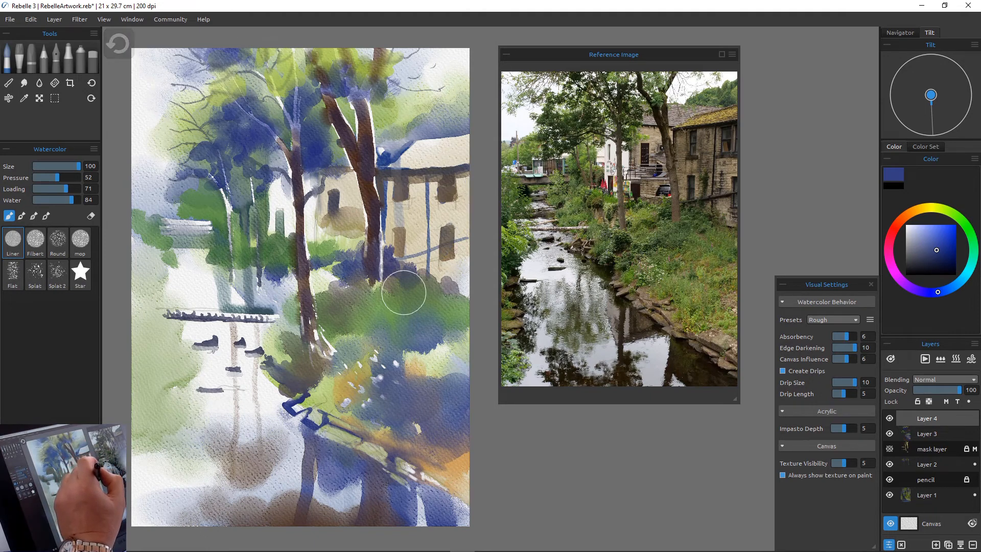
click(80, 242)
click(78, 199)
click(50, 188)
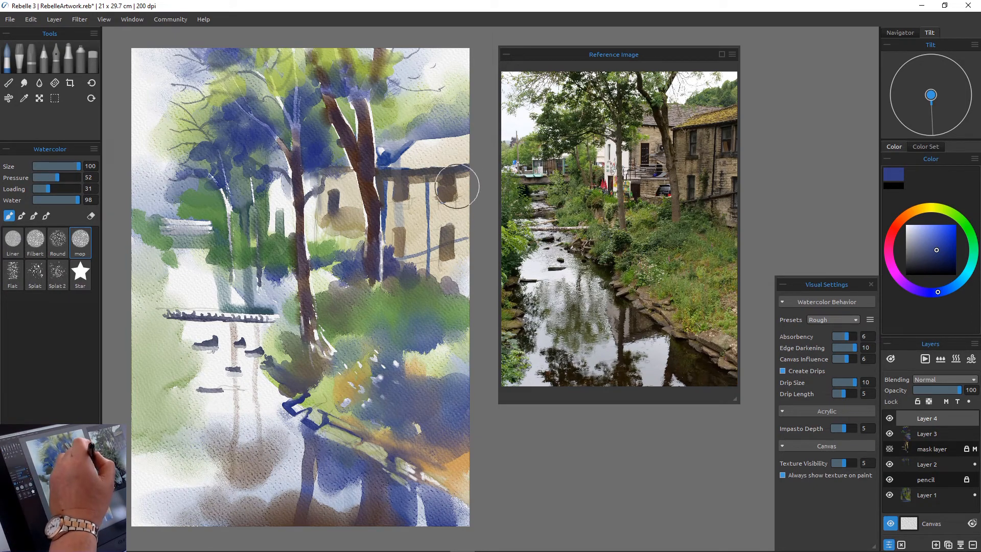
mouse_move(444, 258)
mouse_down()
mouse_move(456, 217)
mouse_move(459, 282)
mouse_move(469, 183)
mouse_move(425, 272)
mouse_move(472, 279)
mouse_move(467, 309)
mouse_up()
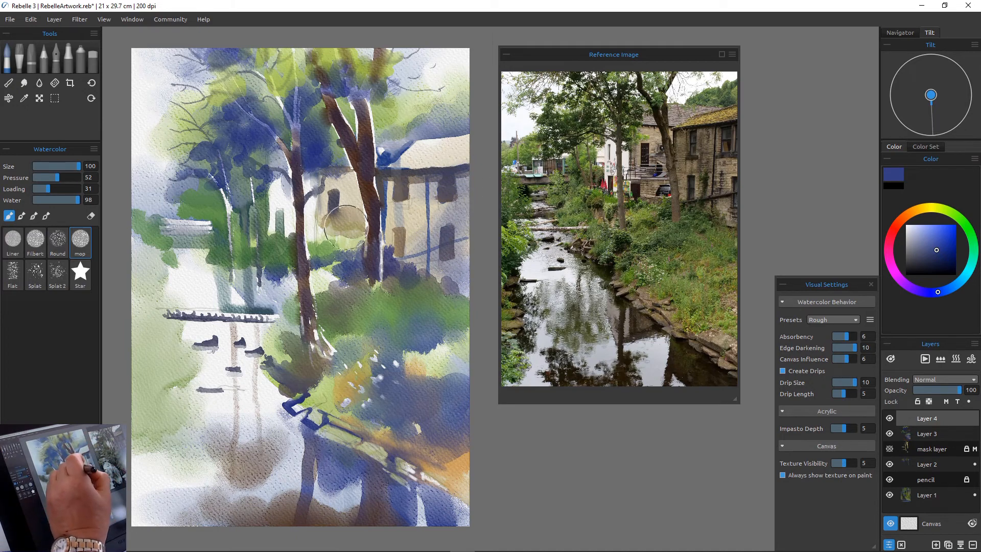
mouse_move(337, 226)
mouse_down()
mouse_move(328, 258)
mouse_move(358, 230)
mouse_move(362, 197)
mouse_move(362, 257)
mouse_move(349, 281)
mouse_up()
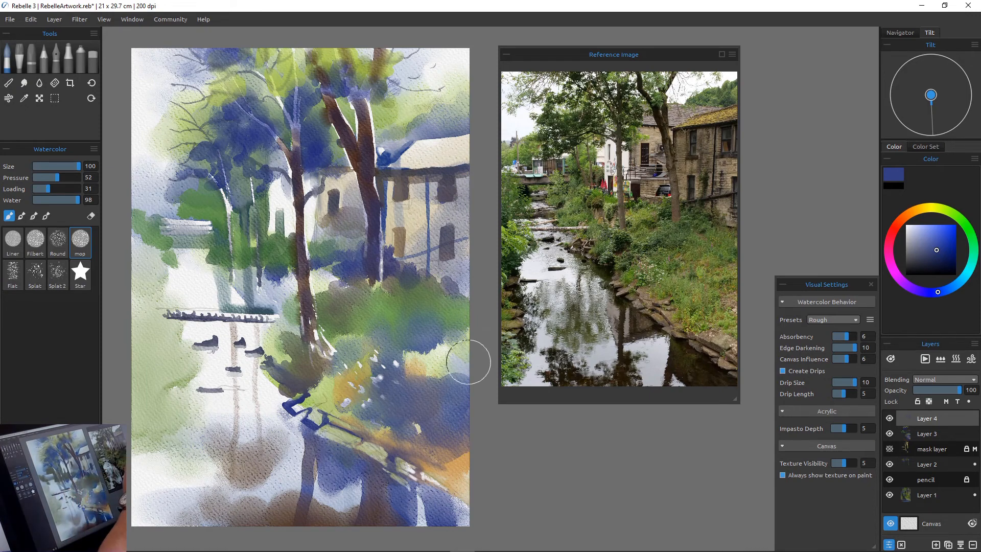
Step: Choose an ochre yellow and glaze the building's roof with the mop at size 100
click(927, 206)
drag(940, 236, 936, 240)
mouse_move(432, 157)
mouse_down()
mouse_move(476, 143)
mouse_move(419, 154)
mouse_move(427, 162)
mouse_move(473, 148)
mouse_move(429, 155)
mouse_up()
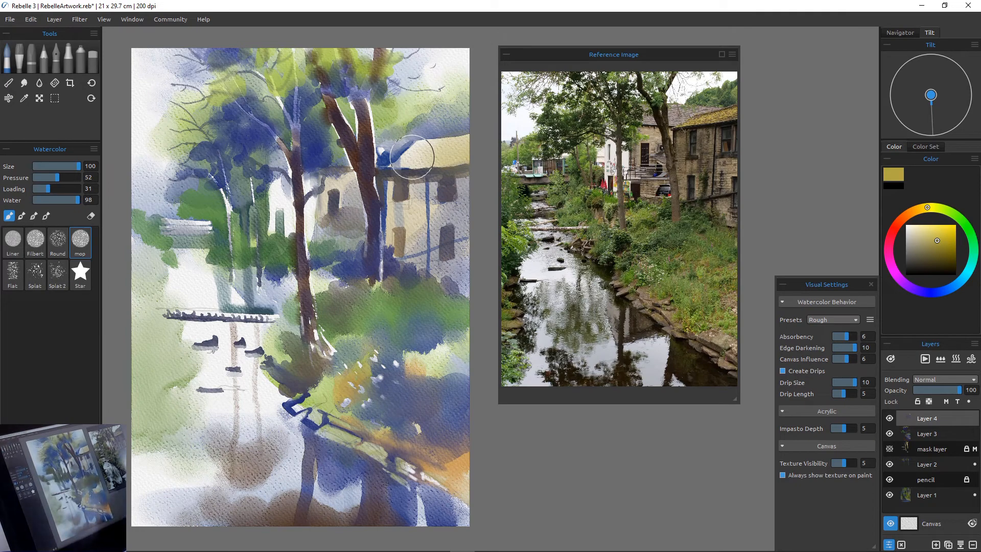
Step: On a new layer, paint the stone building's eaves line and upper windows in sampled trunk brown with the Liner at size 25, loading 83, water 20
click(936, 544)
click(13, 238)
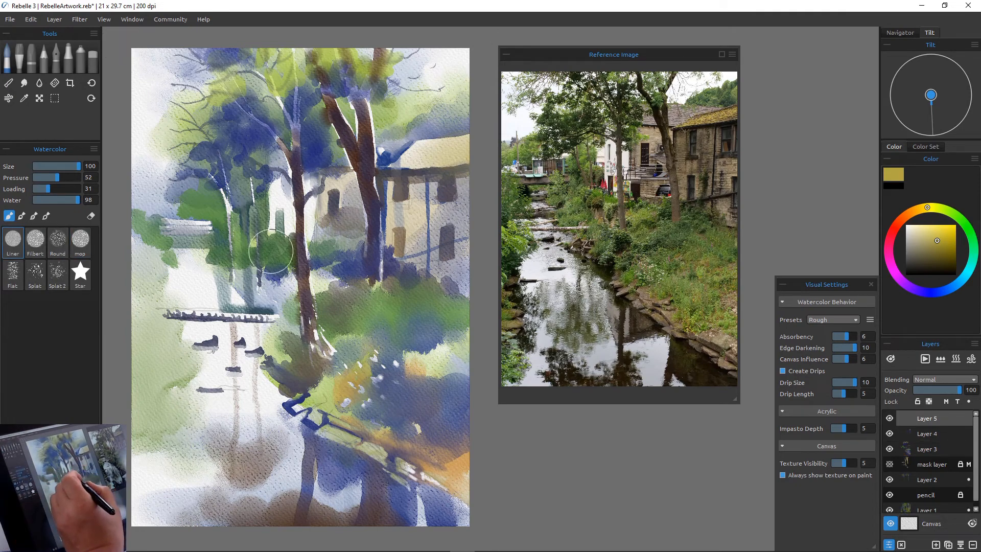
key([)
key([)
key([)
key([)
key([)
key([)
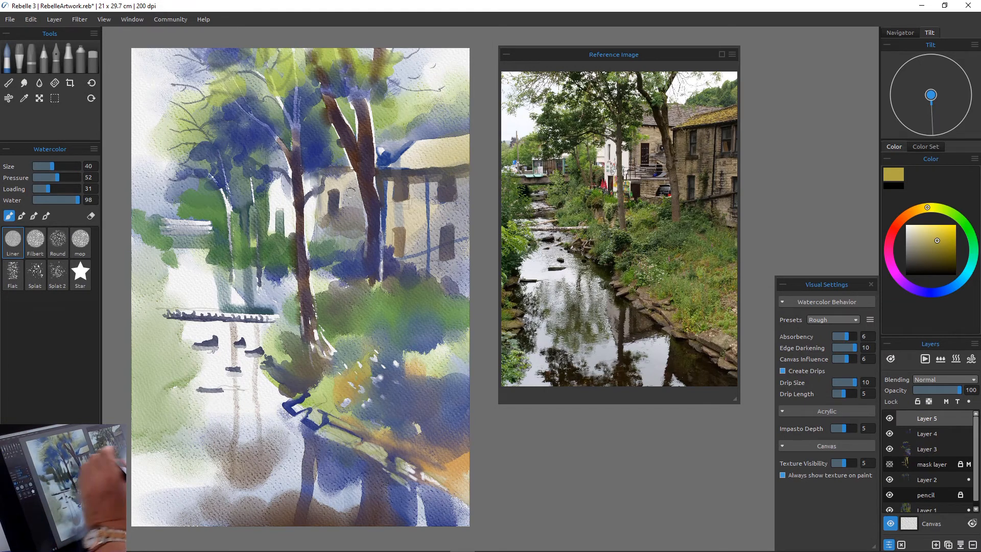
alt+click(366, 196)
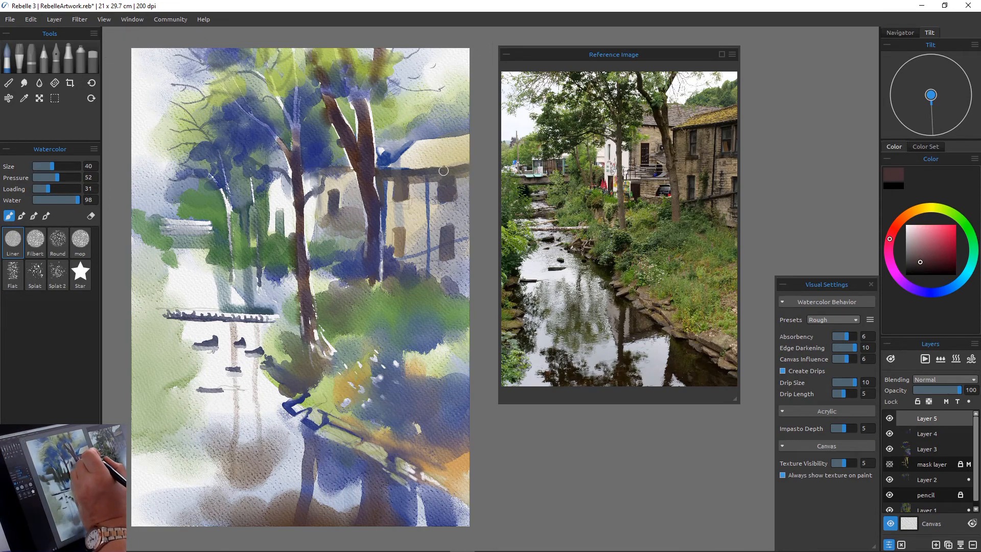
key(bracketleft)
key(bracketleft)
key(bracketleft)
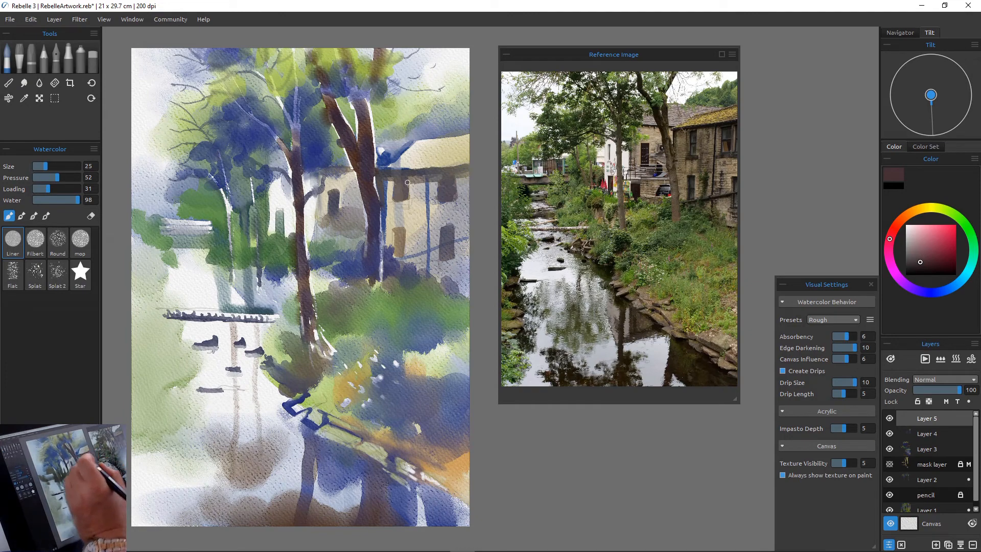
mouse_move(78, 200)
mouse_down()
mouse_move(40, 199)
mouse_move(71, 188)
mouse_up()
mouse_move(469, 165)
mouse_down()
mouse_move(389, 169)
mouse_move(386, 125)
mouse_move(379, 163)
mouse_move(394, 188)
mouse_up()
drag(453, 177, 441, 180)
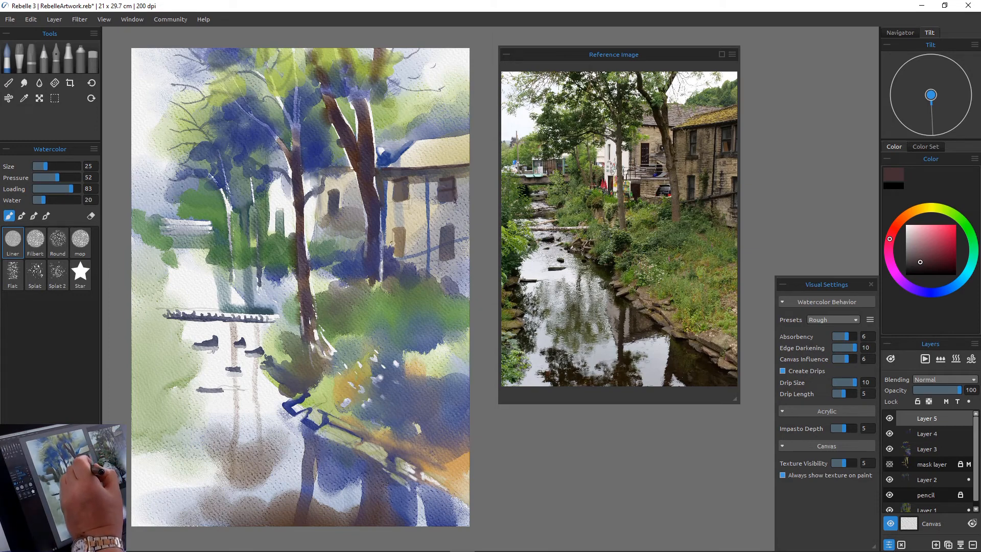
drag(442, 189, 449, 190)
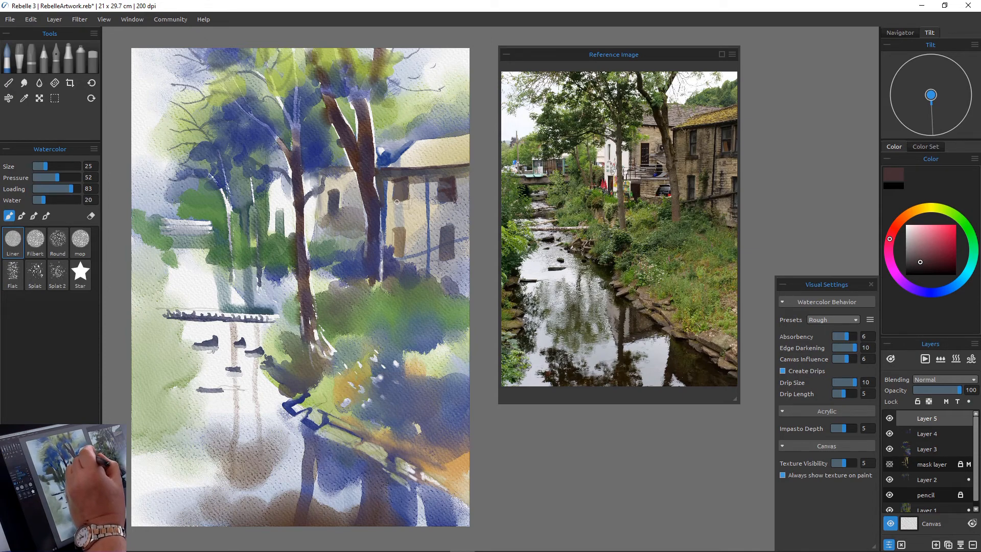
mouse_move(398, 181)
mouse_down()
mouse_move(405, 181)
mouse_move(395, 199)
mouse_move(403, 188)
mouse_up()
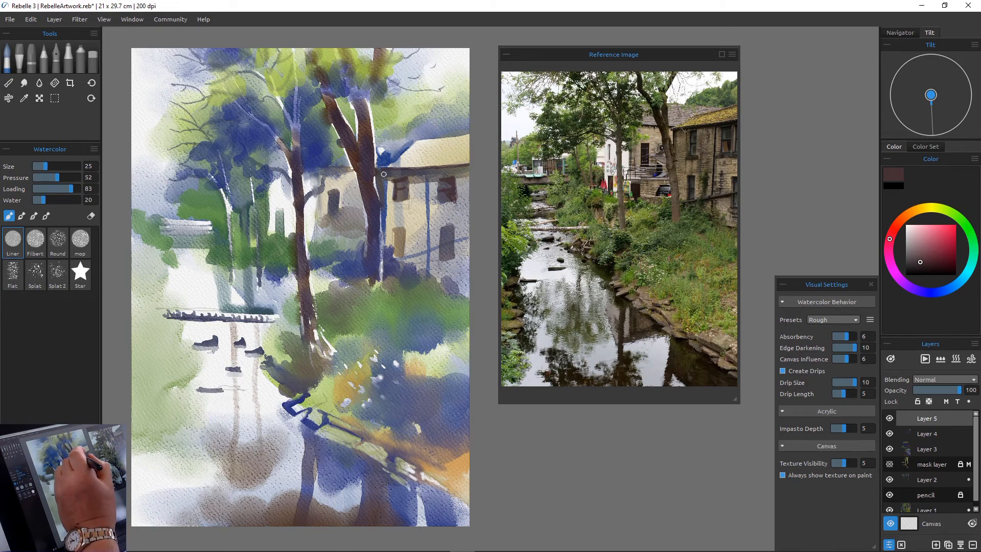
Step: Paint dark brown eaves, a narrow window, a balcony railing and a dark shape below it on the building between the trunks
mouse_move(383, 173)
mouse_down()
mouse_move(386, 255)
mouse_move(369, 268)
mouse_up()
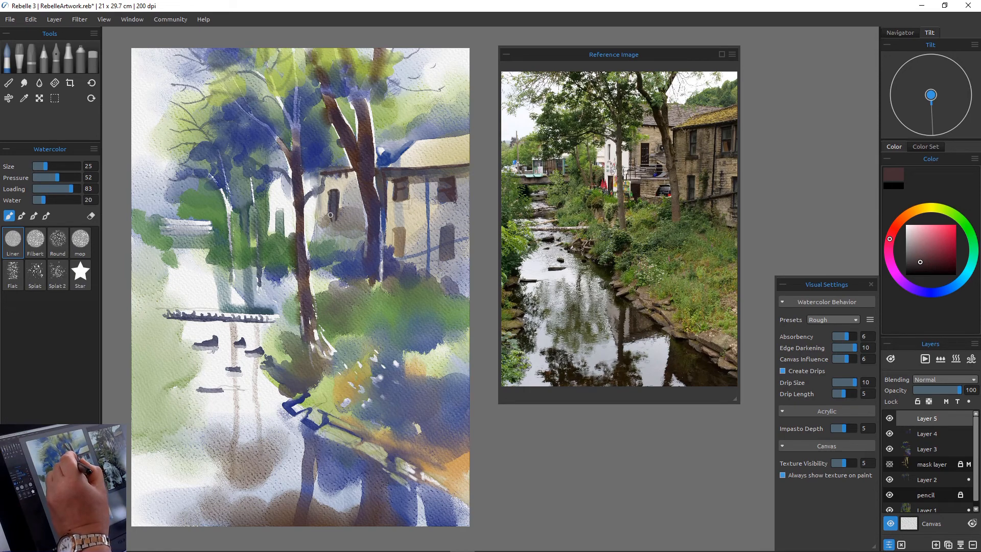
drag(329, 192, 332, 222)
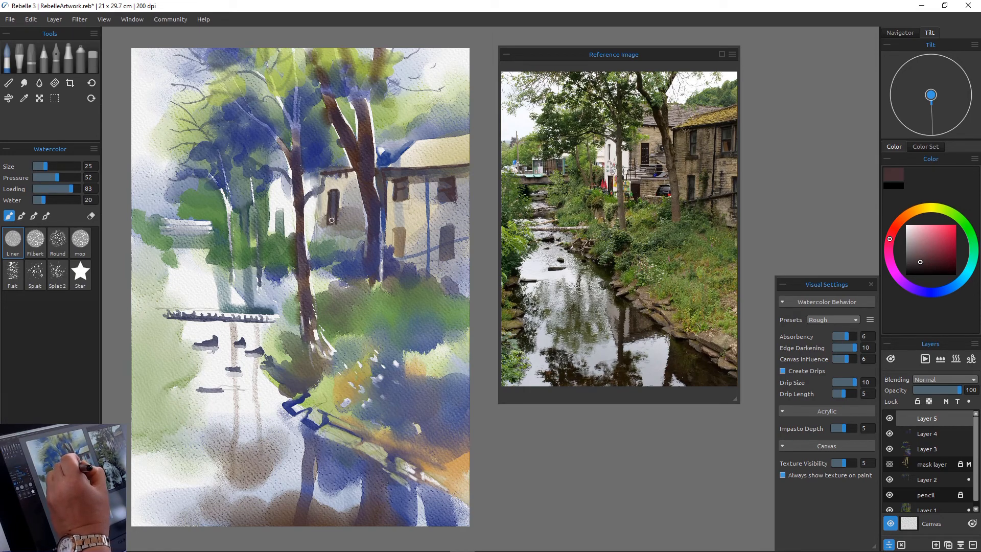
mouse_move(363, 225)
mouse_down()
mouse_move(344, 227)
mouse_move(353, 231)
mouse_move(344, 241)
mouse_move(322, 225)
mouse_move(323, 233)
mouse_up()
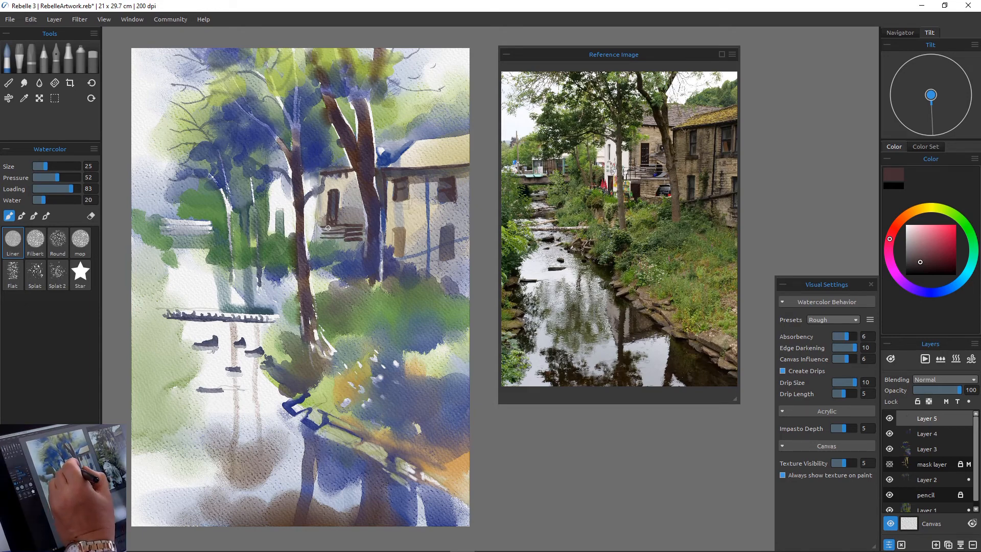
drag(320, 232, 305, 240)
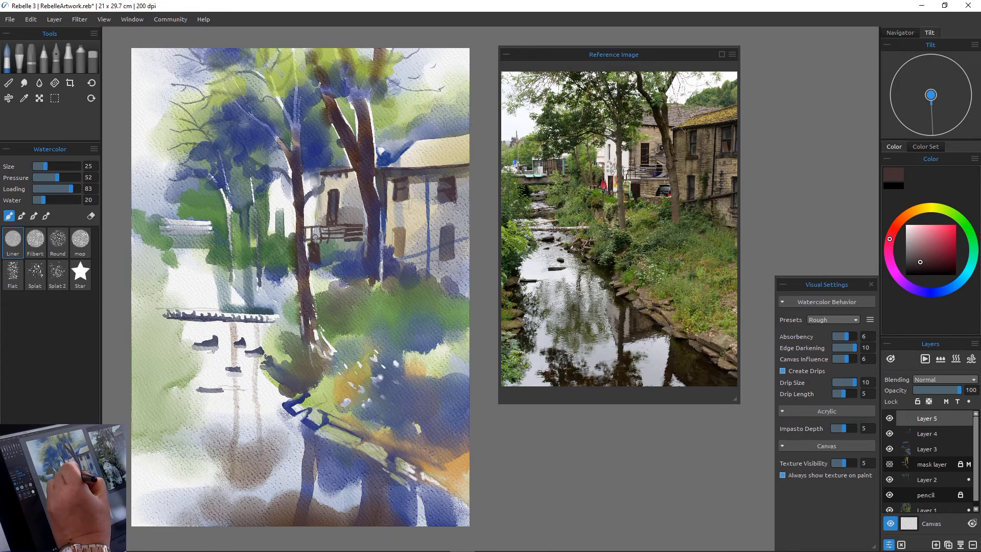
drag(321, 263, 335, 266)
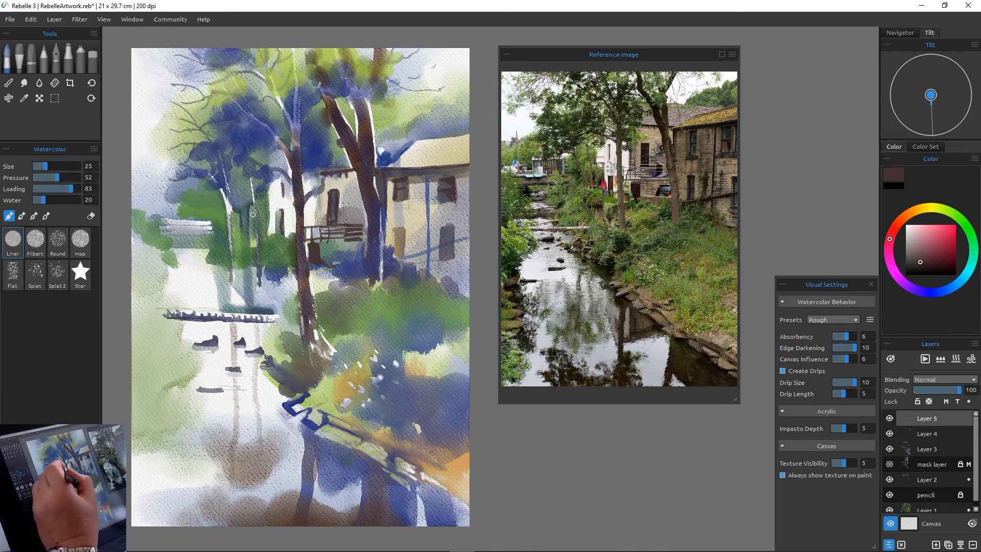
Step: Darken the two slim background tree trunks beside the river and their upper branches with dark brown Liner strokes at size 25
drag(254, 204, 258, 255)
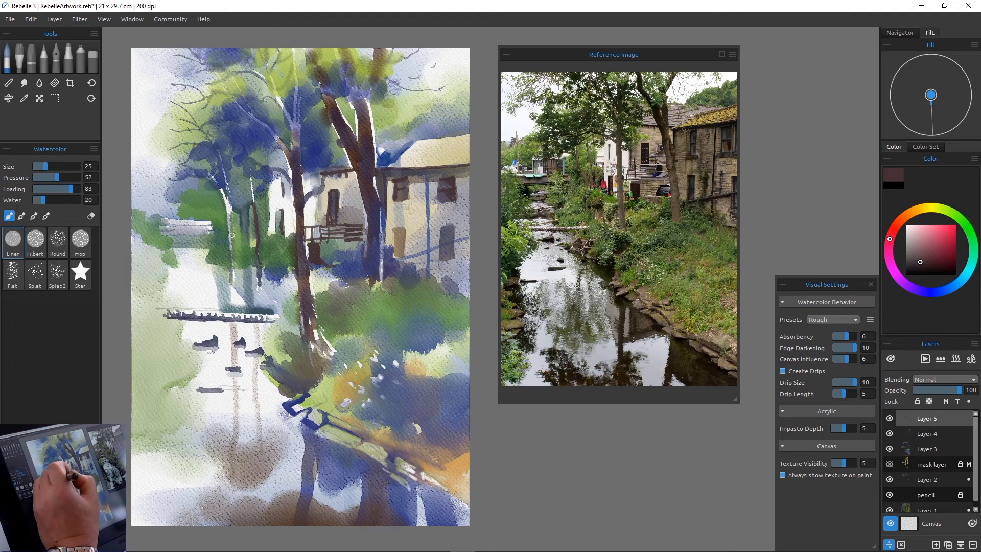
drag(231, 219, 233, 262)
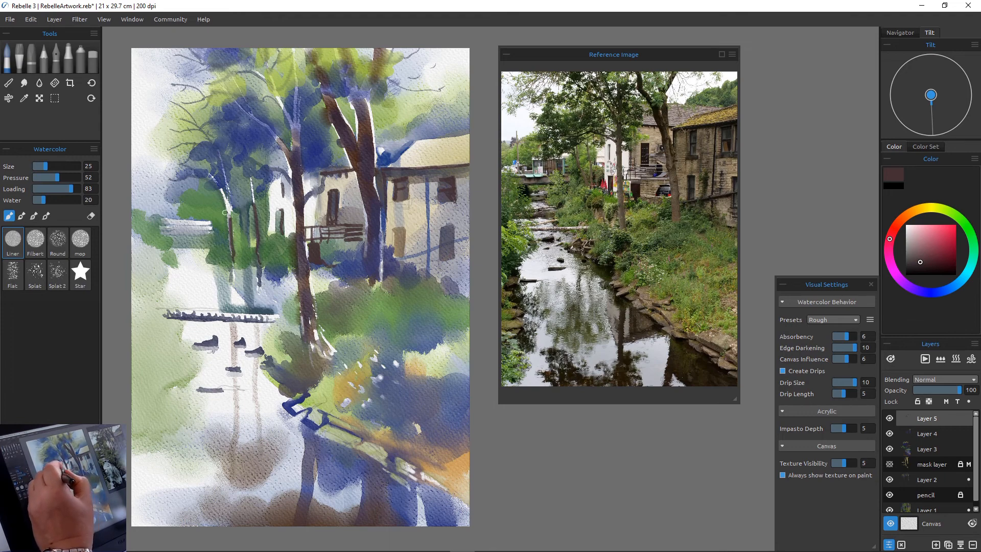
mouse_move(229, 219)
mouse_down()
mouse_move(207, 178)
mouse_move(179, 171)
mouse_up()
mouse_move(231, 239)
mouse_down()
mouse_move(233, 262)
mouse_move(257, 274)
mouse_up()
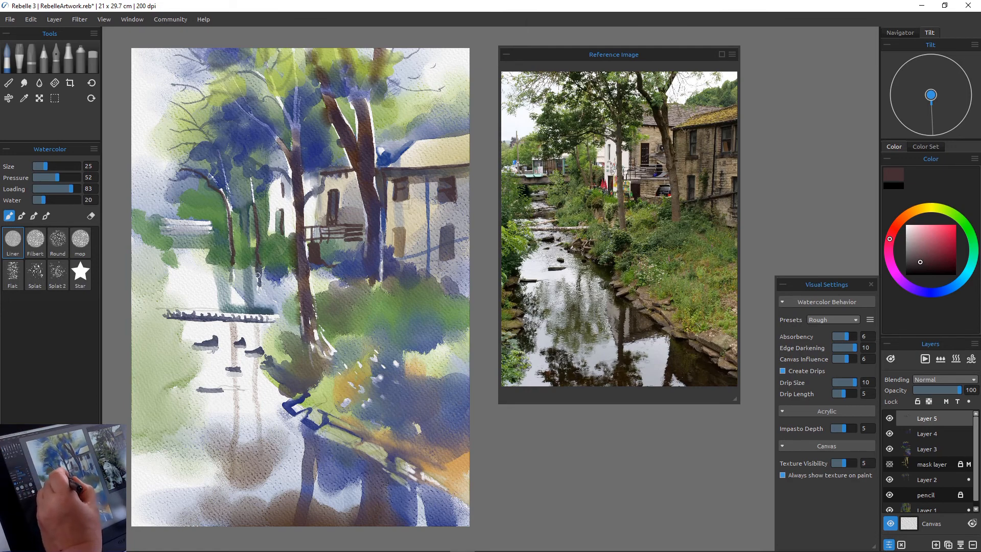
Step: Paint dark brown roots at the base of the central tree and outline the stones along the riverbank edge
drag(322, 333, 345, 352)
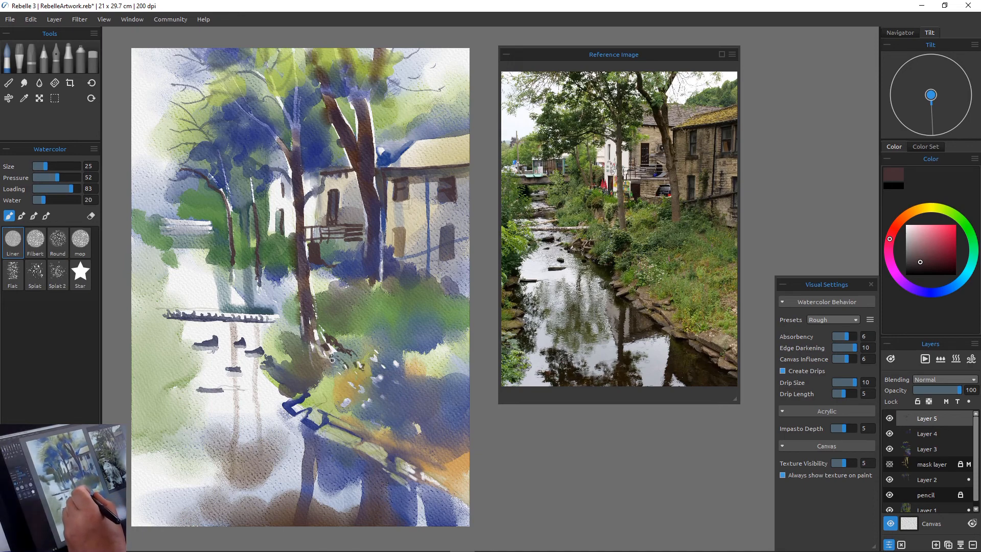
mouse_move(318, 358)
mouse_down()
mouse_move(327, 362)
mouse_move(316, 372)
mouse_move(313, 360)
mouse_move(310, 378)
mouse_up()
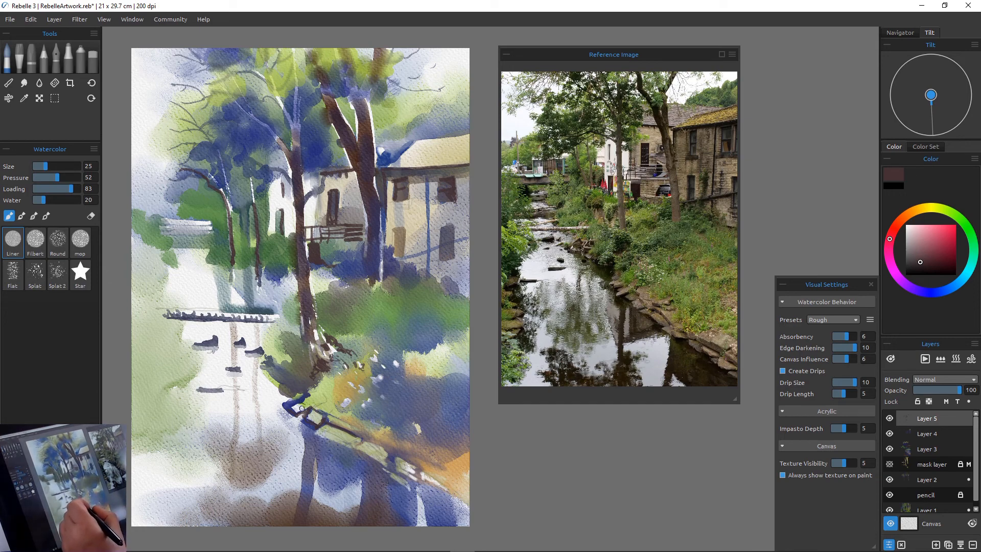
mouse_move(328, 414)
mouse_down()
mouse_move(360, 437)
mouse_move(433, 462)
mouse_up()
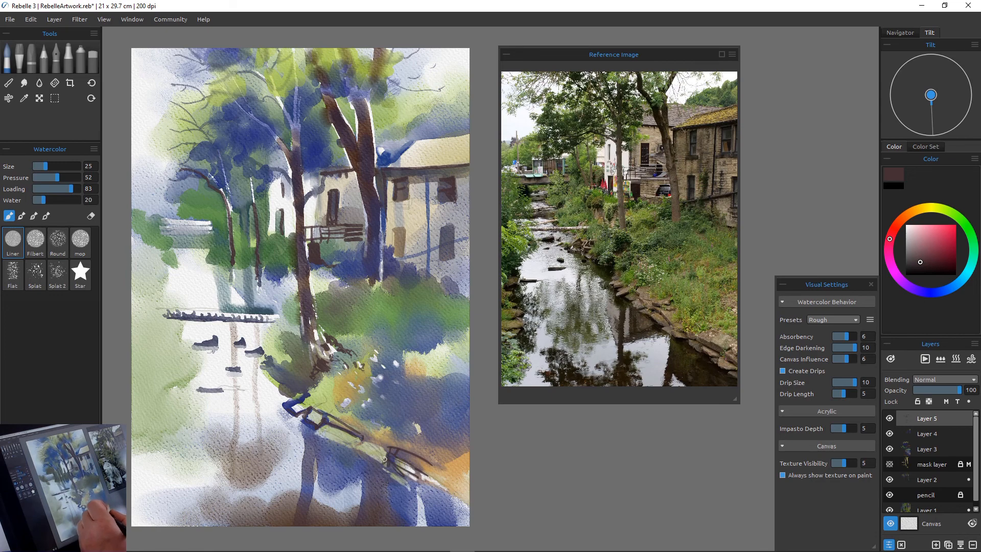
drag(360, 452, 384, 466)
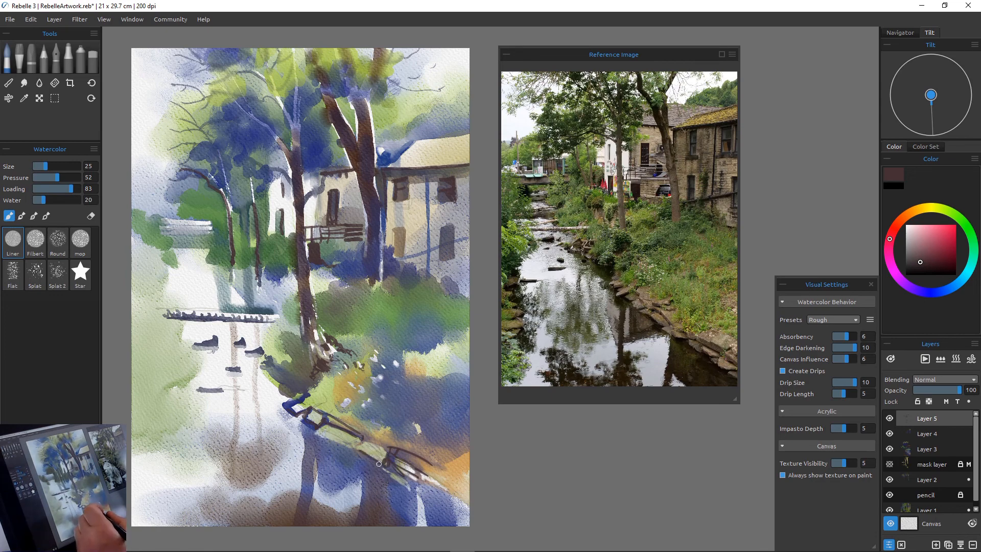
Step: Set the Liner size to 40 and paint dark brown zigzag trunk reflections in the water below the stone bank
key(bracketright)
key(bracketright)
key(bracketright)
mouse_move(366, 467)
mouse_down()
mouse_move(391, 475)
mouse_move(361, 489)
mouse_move(366, 510)
mouse_up()
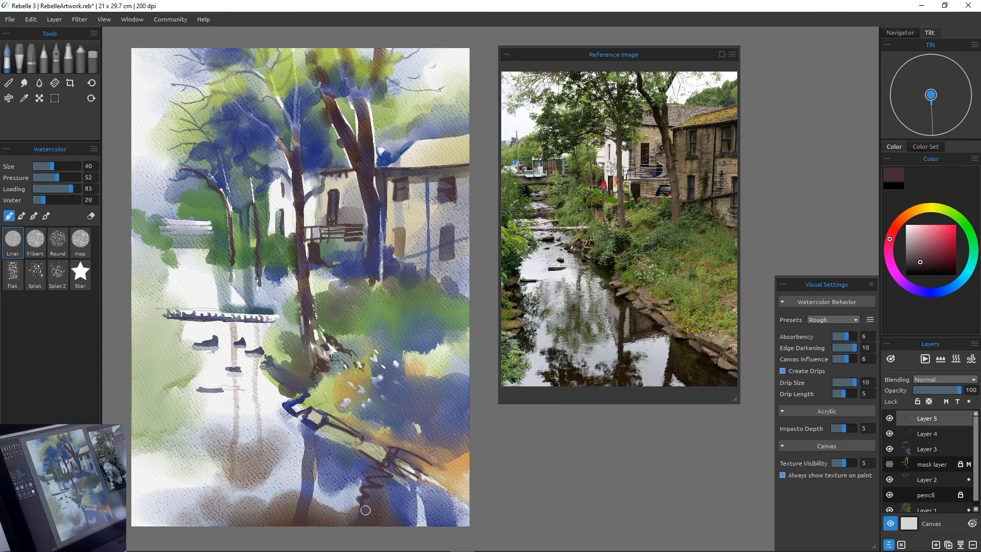
drag(307, 430, 307, 478)
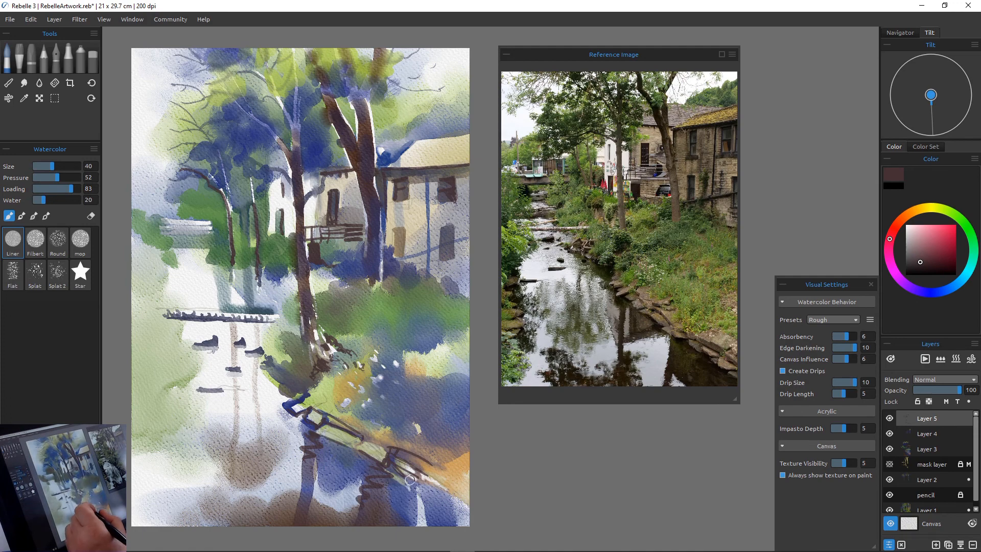
drag(143, 506, 147, 507)
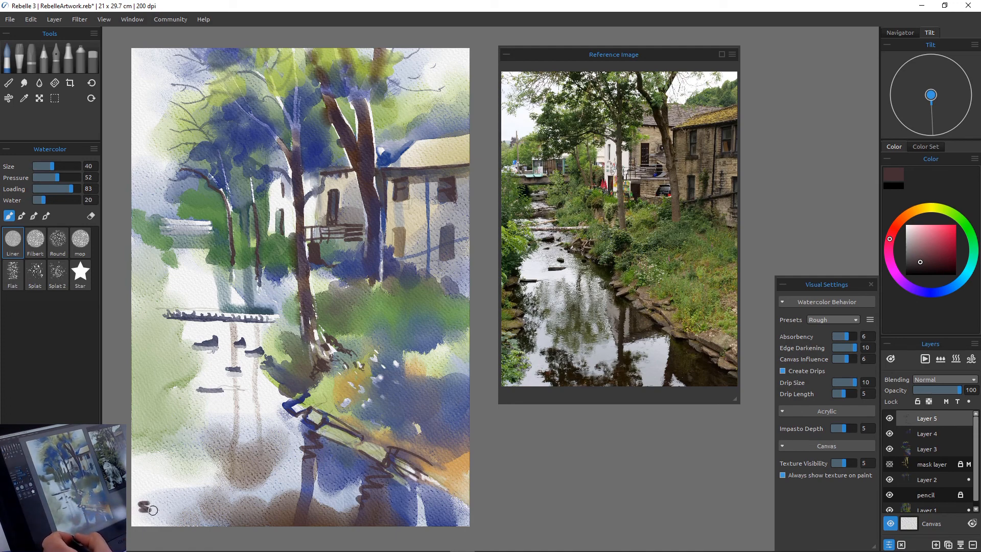
key(ctrl+z)
key(ctrl+z)
Step: Reduce the Liner size to 18 and sign the painting with the artist's name in its lower-left corner
key([)
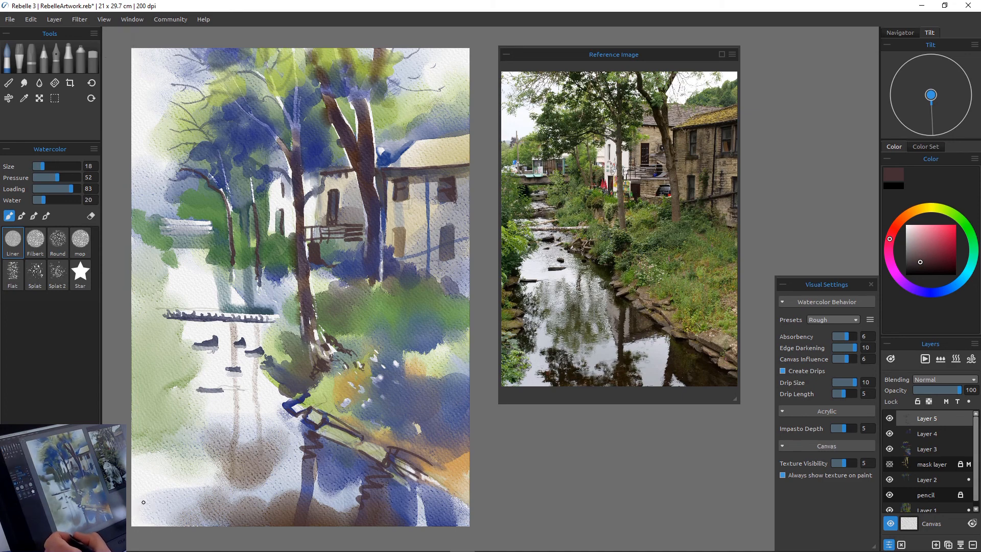
mouse_move(151, 502)
mouse_down()
mouse_move(172, 515)
mouse_move(187, 494)
mouse_move(188, 508)
mouse_move(197, 506)
mouse_move(213, 496)
mouse_up()
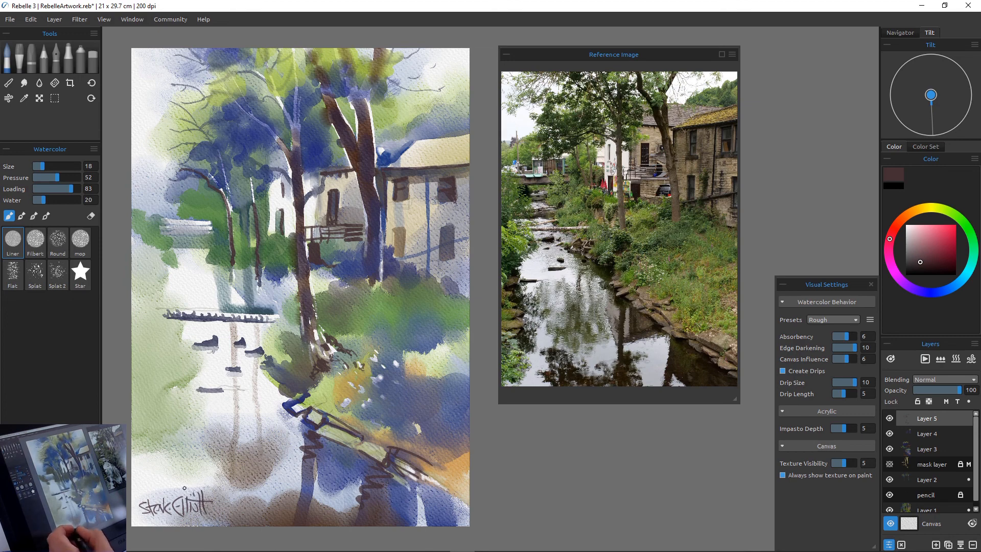